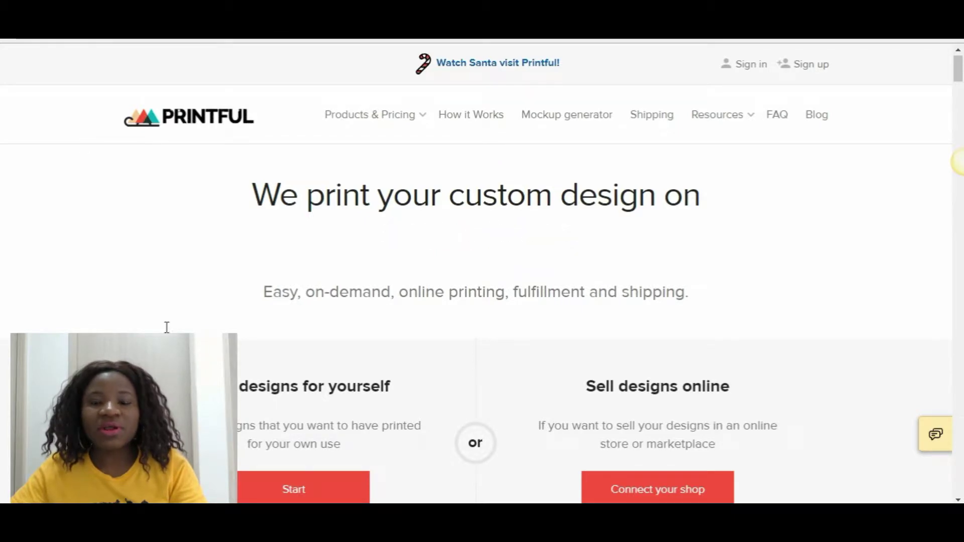
- Open the sign-up page for a new Printful account and look over its form
{"action": "scroll", "coordinate": [438, 266], "scroll_direction": "down", "scroll_amount": 4}
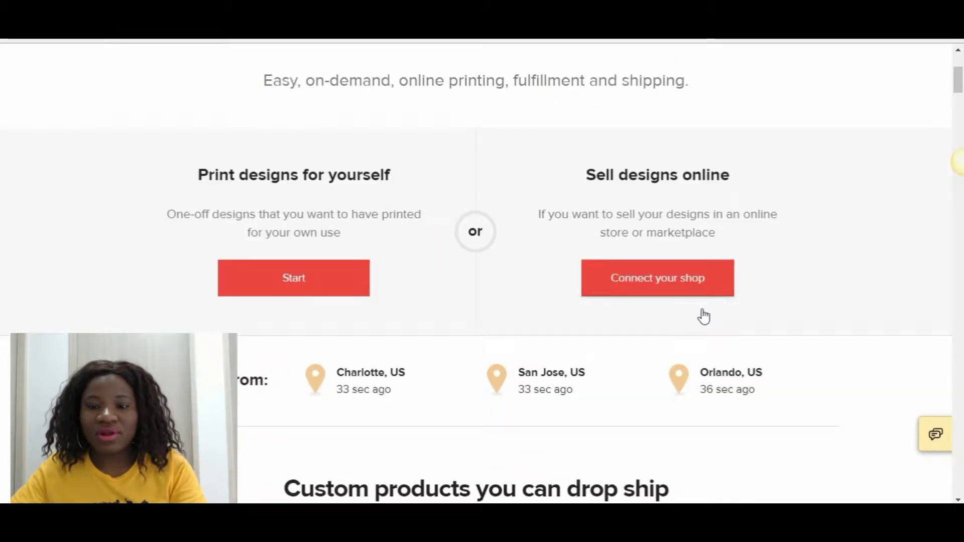
{"action": "scroll", "coordinate": [703, 316], "scroll_direction": "up", "scroll_amount": 4}
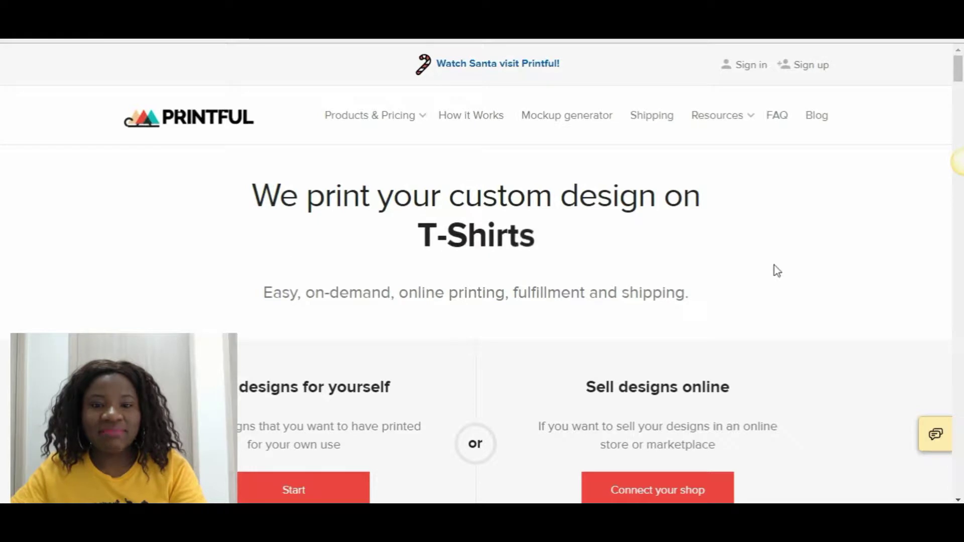
{"action": "left_click", "coordinate": [788, 69]}
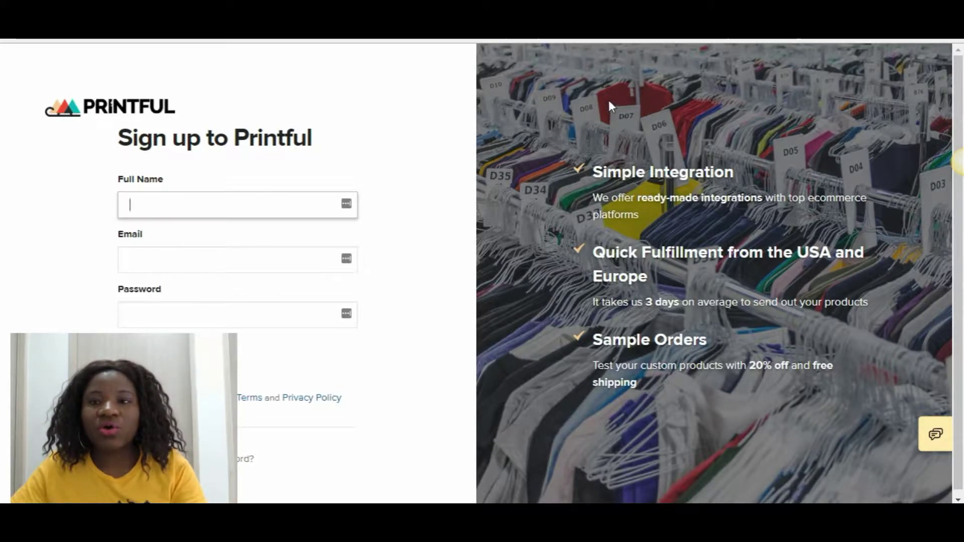
{"action": "scroll", "coordinate": [140, 246], "scroll_direction": "down", "scroll_amount": 1}
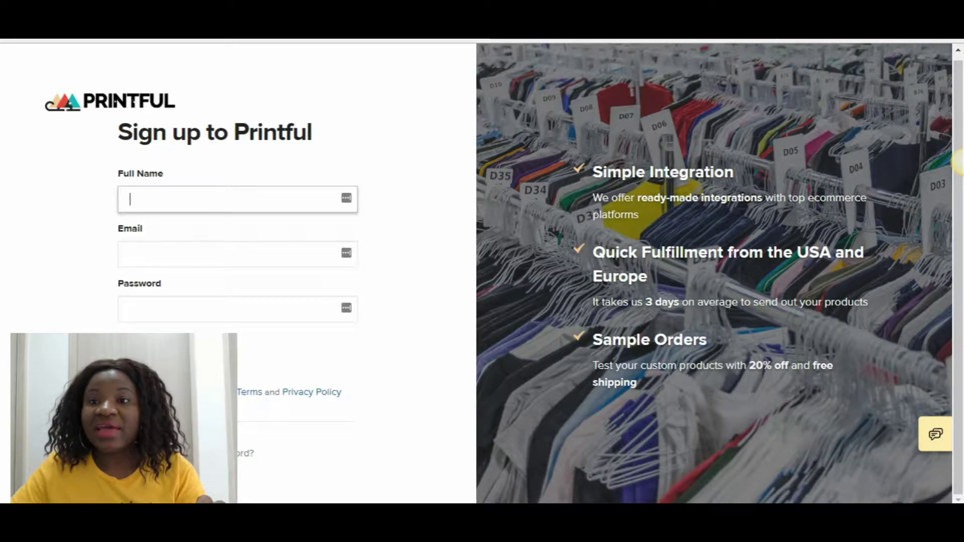
{"action": "left_click", "coordinate": [963, 161]}
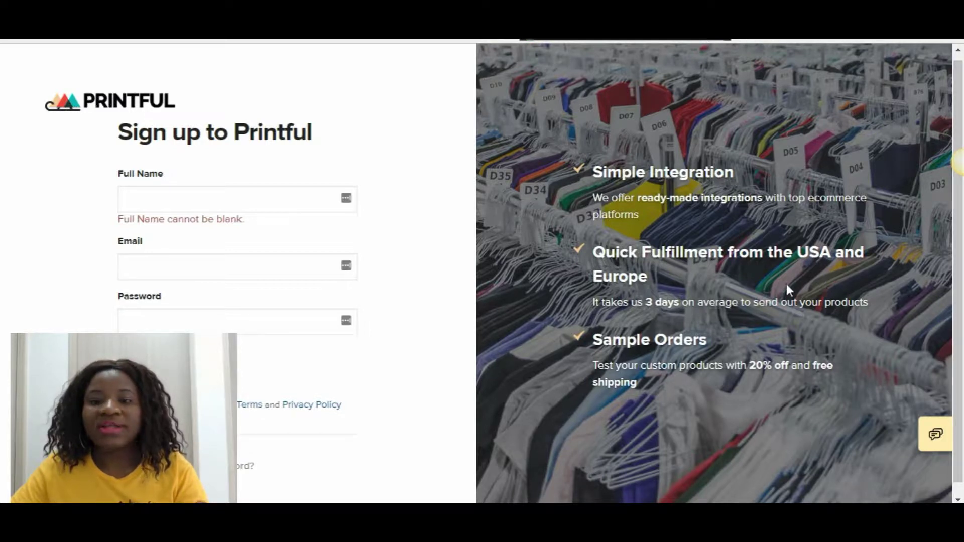
{"action": "scroll", "coordinate": [787, 290], "scroll_direction": "down", "scroll_amount": 1}
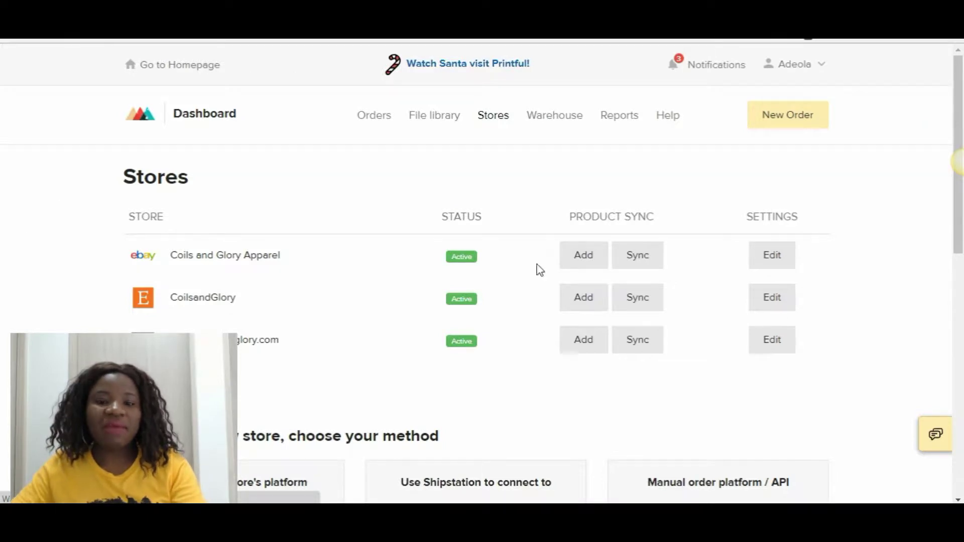
- Look through the dashboard's Stores, Warehouse and Reports sections
{"action": "scroll", "coordinate": [537, 269], "scroll_direction": "down", "scroll_amount": 3}
{"action": "scroll", "coordinate": [367, 256], "scroll_direction": "up", "scroll_amount": 3}
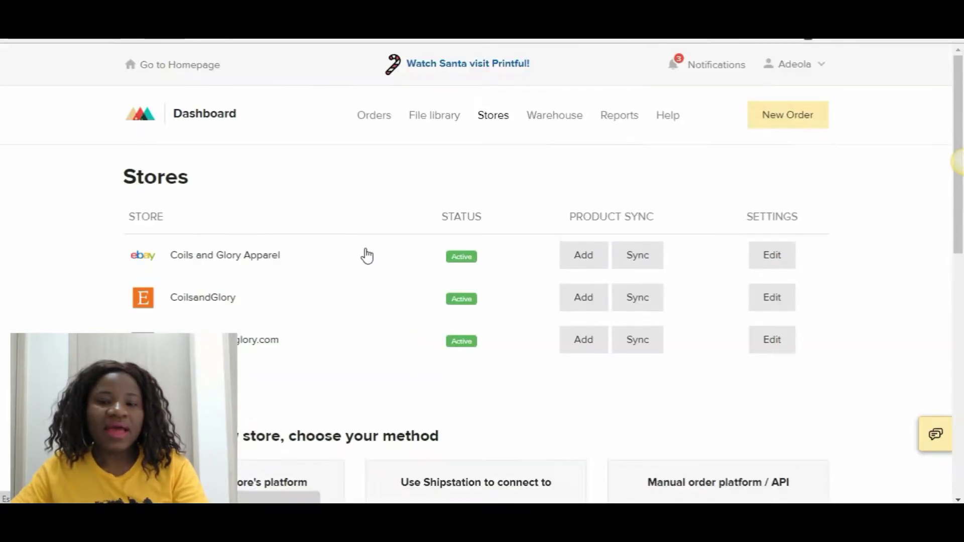
{"action": "left_click", "coordinate": [201, 118]}
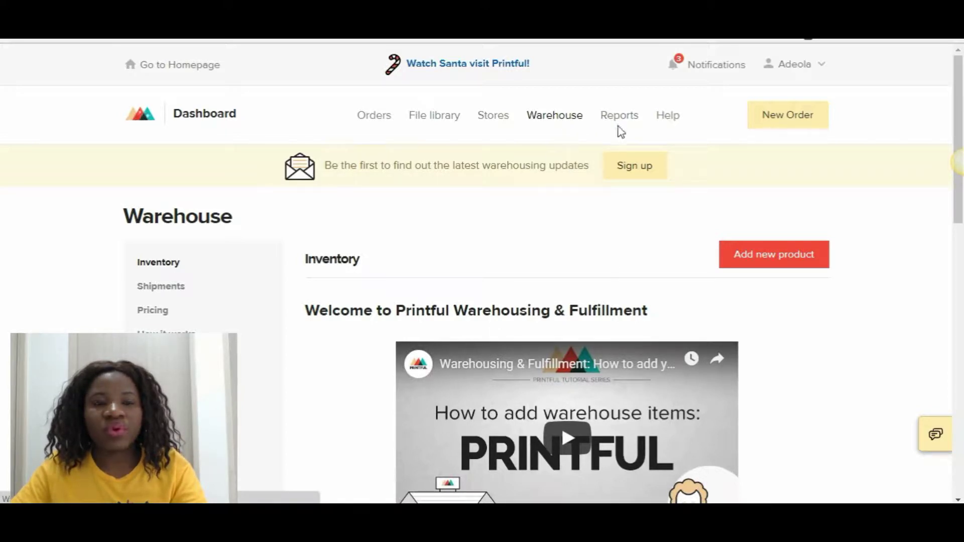
{"action": "left_click", "coordinate": [572, 119]}
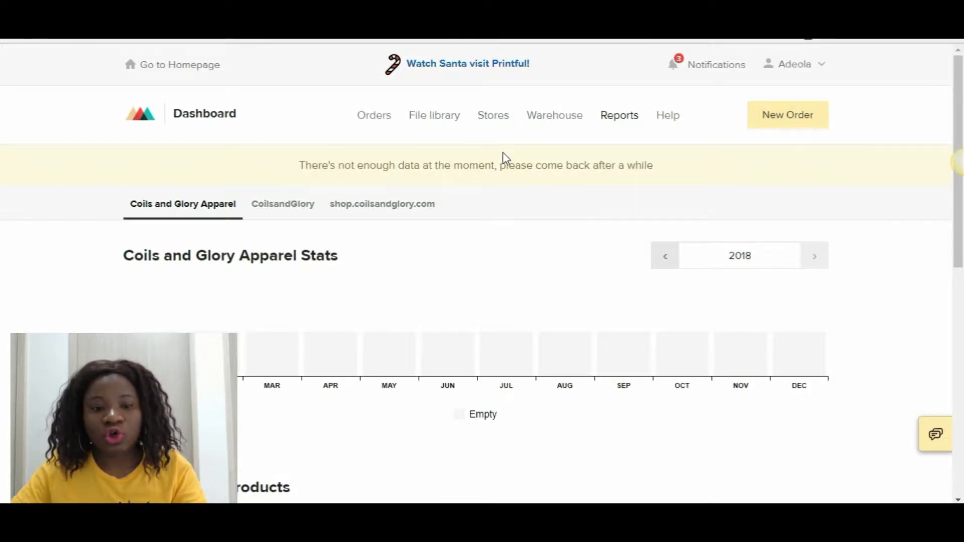
{"action": "scroll", "coordinate": [502, 155], "scroll_direction": "down", "scroll_amount": 4}
{"action": "scroll", "coordinate": [502, 161], "scroll_direction": "up", "scroll_amount": 4}
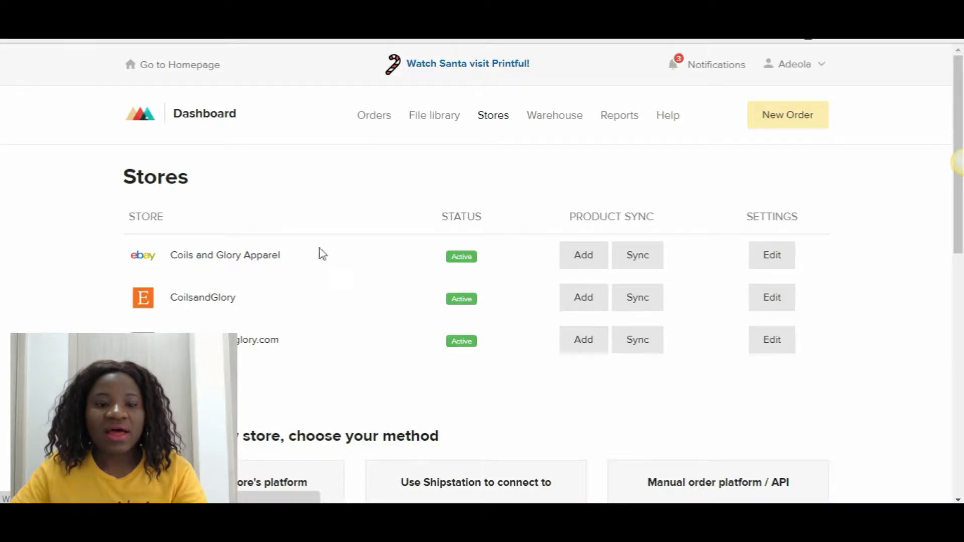
- From the Stores page, choose to create a new store by picking an ecommerce platform
{"action": "scroll", "coordinate": [309, 281], "scroll_direction": "down", "scroll_amount": 3}
{"action": "scroll", "coordinate": [308, 286], "scroll_direction": "down", "scroll_amount": 5}
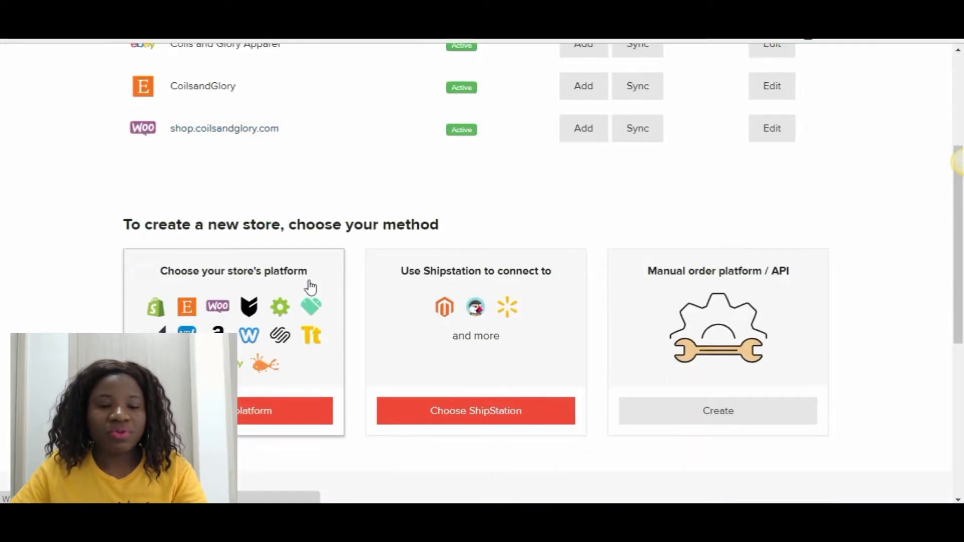
{"action": "scroll", "coordinate": [308, 286], "scroll_direction": "up", "scroll_amount": 3}
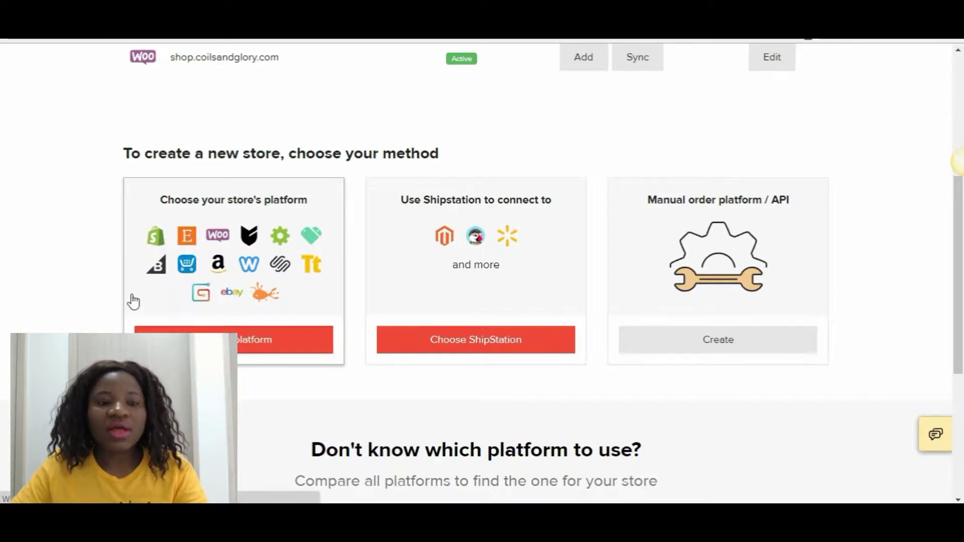
{"action": "left_click", "coordinate": [135, 326]}
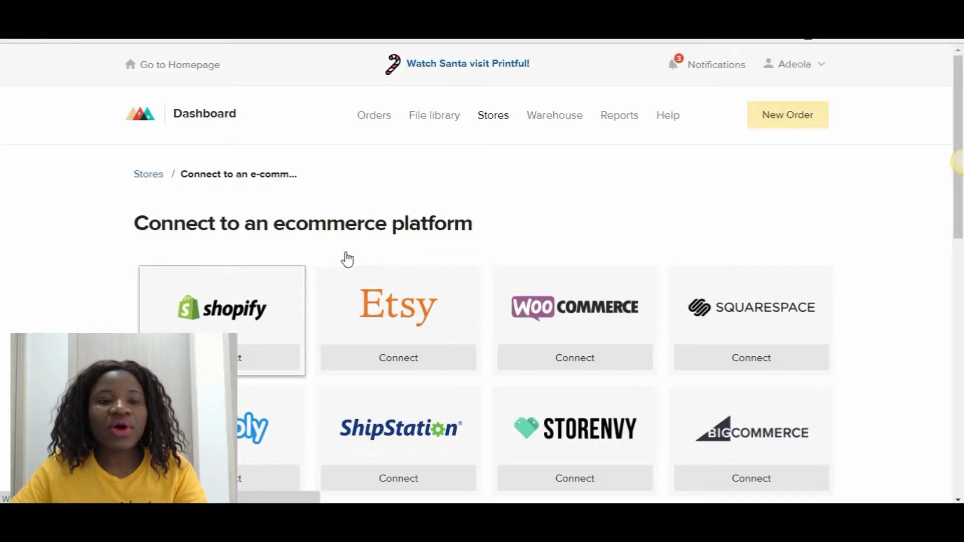
- Choose Etsy as the platform and review the instructions for connecting an Etsy store to Printful
{"action": "scroll", "coordinate": [342, 261], "scroll_direction": "down", "scroll_amount": 1}
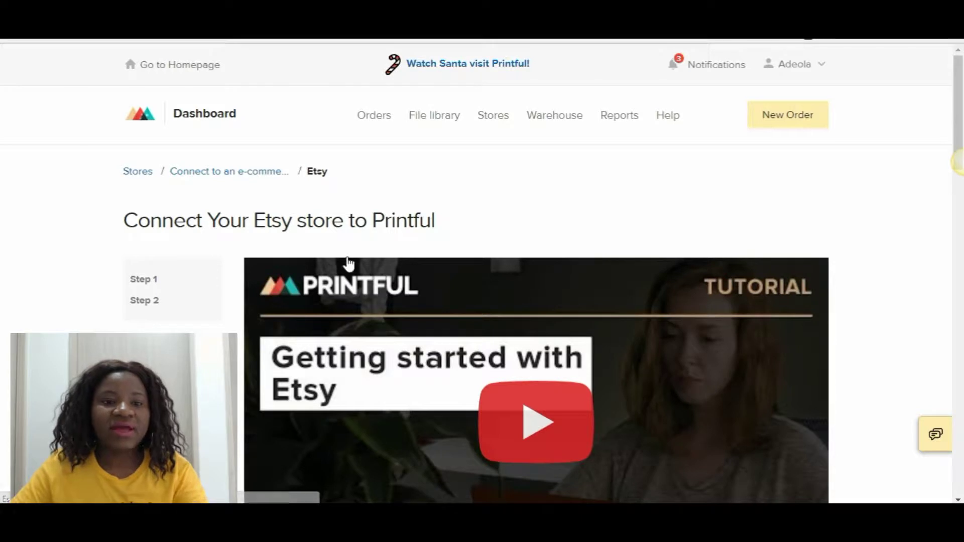
{"action": "scroll", "coordinate": [347, 262], "scroll_direction": "down", "scroll_amount": 3}
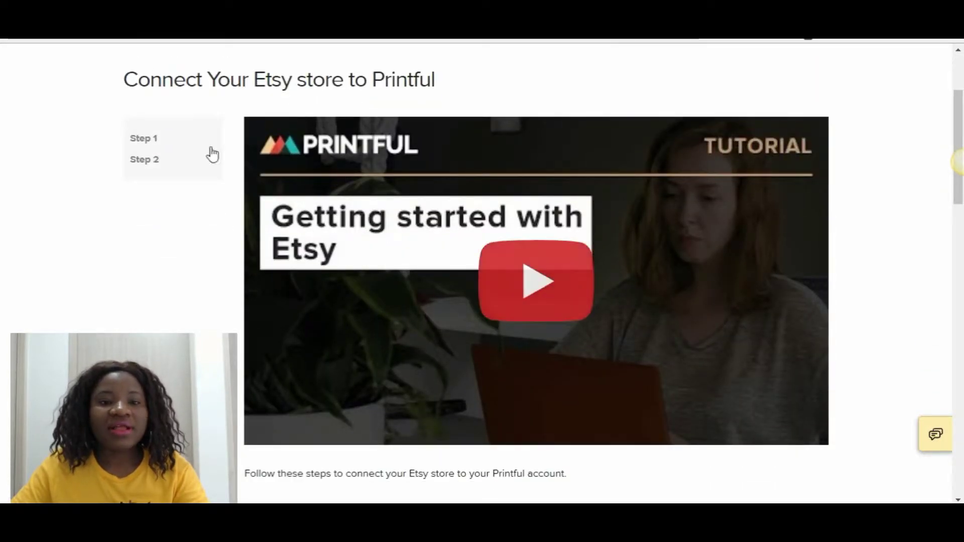
{"action": "scroll", "coordinate": [298, 213], "scroll_direction": "down", "scroll_amount": 3}
{"action": "scroll", "coordinate": [298, 213], "scroll_direction": "down", "scroll_amount": 3}
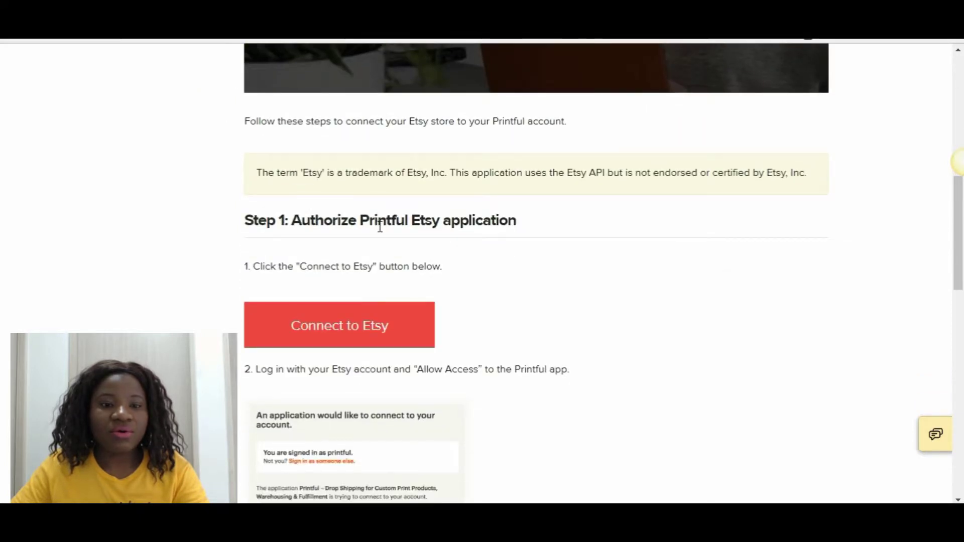
{"action": "scroll", "coordinate": [377, 221], "scroll_direction": "down", "scroll_amount": 3}
{"action": "scroll", "coordinate": [321, 271], "scroll_direction": "down", "scroll_amount": 1}
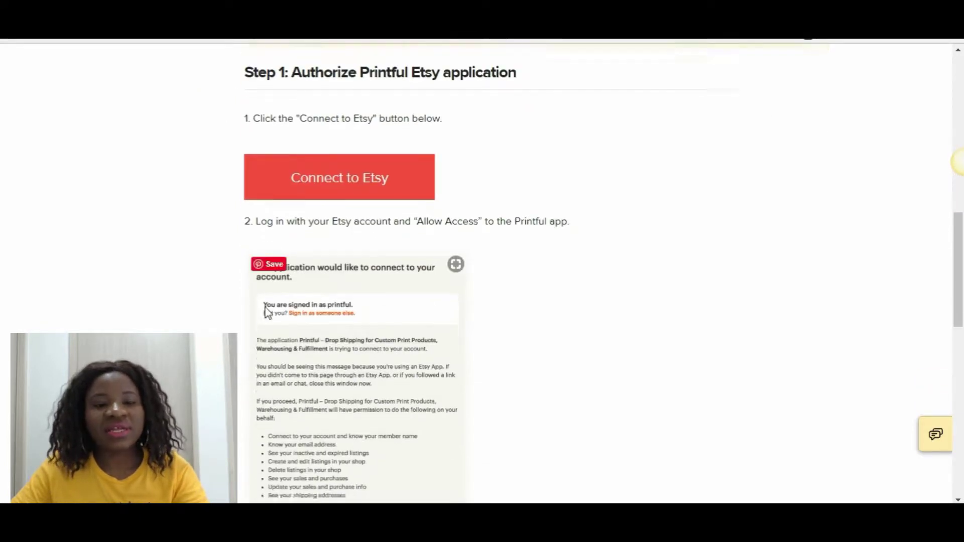
{"action": "scroll", "coordinate": [278, 279], "scroll_direction": "down", "scroll_amount": 10}
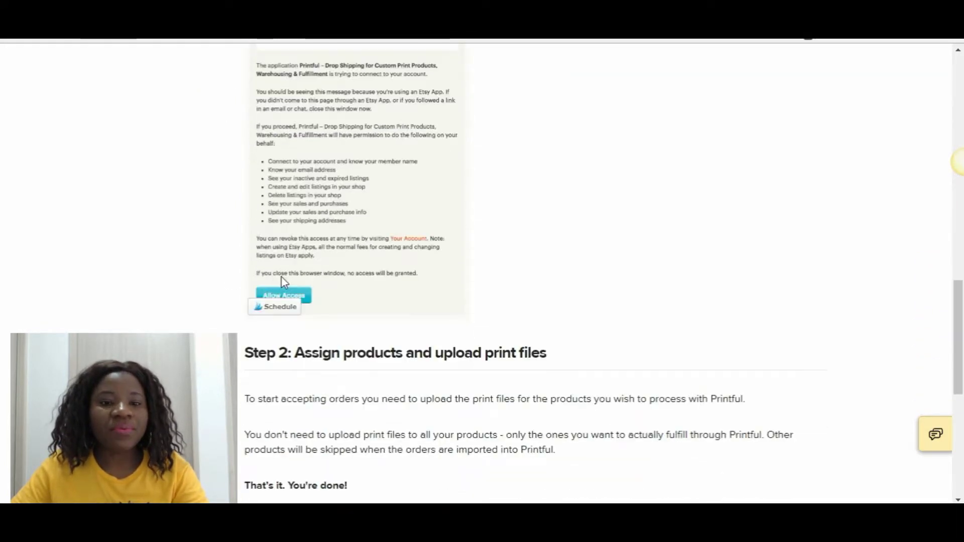
{"action": "scroll", "coordinate": [284, 280], "scroll_direction": "up", "scroll_amount": 15}
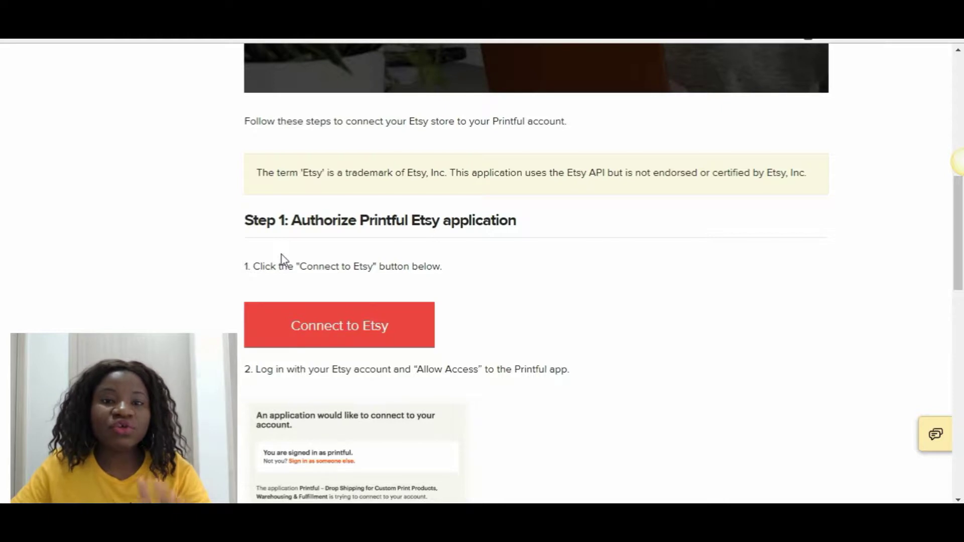
{"action": "scroll", "coordinate": [318, 255], "scroll_direction": "down", "scroll_amount": 5}
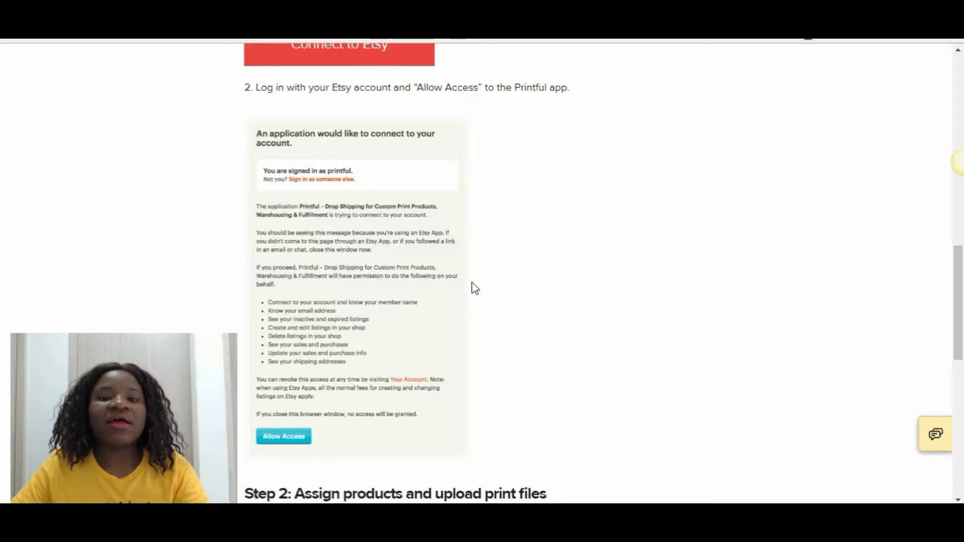
{"action": "scroll", "coordinate": [471, 283], "scroll_direction": "up", "scroll_amount": 4}
{"action": "scroll", "coordinate": [471, 282], "scroll_direction": "up", "scroll_amount": 5}
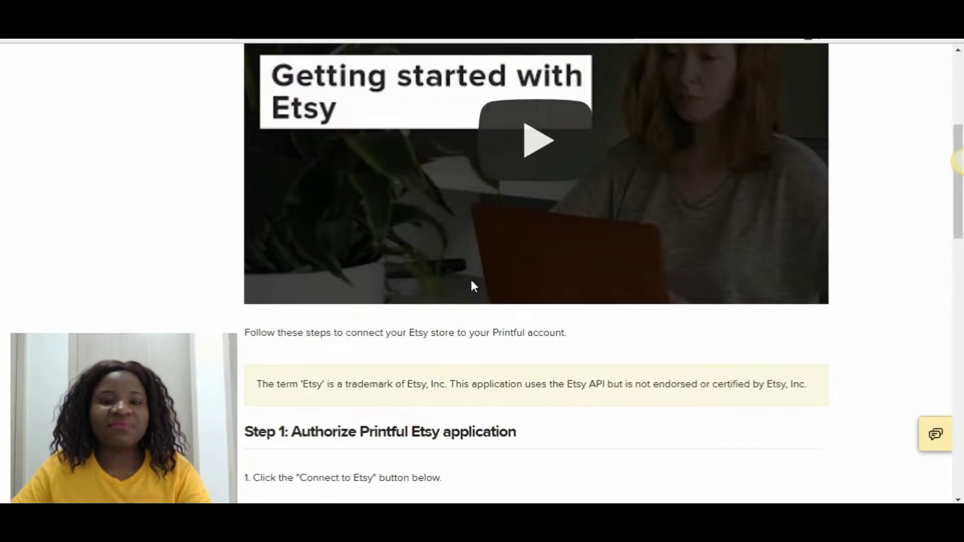
{"action": "scroll", "coordinate": [471, 286], "scroll_direction": "up", "scroll_amount": 4}
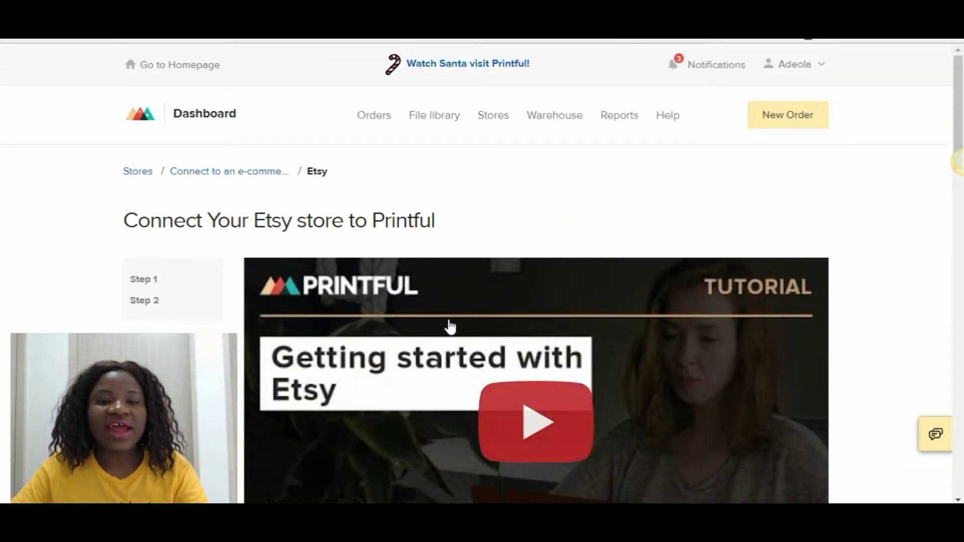
- Connect to Etsy and allow the Printful application access to the signed-in shop account
{"action": "scroll", "coordinate": [265, 299], "scroll_direction": "down", "scroll_amount": 2}
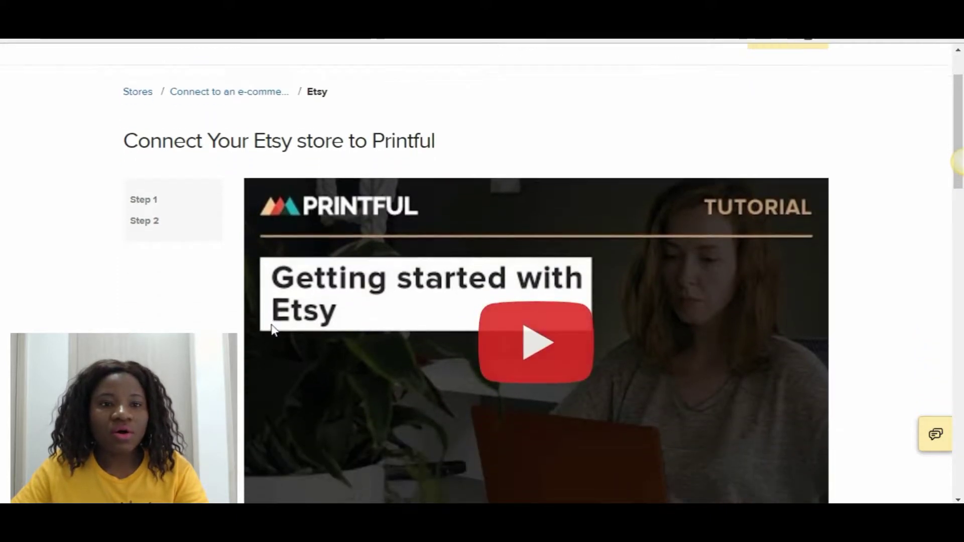
{"action": "scroll", "coordinate": [271, 331], "scroll_direction": "down", "scroll_amount": 9}
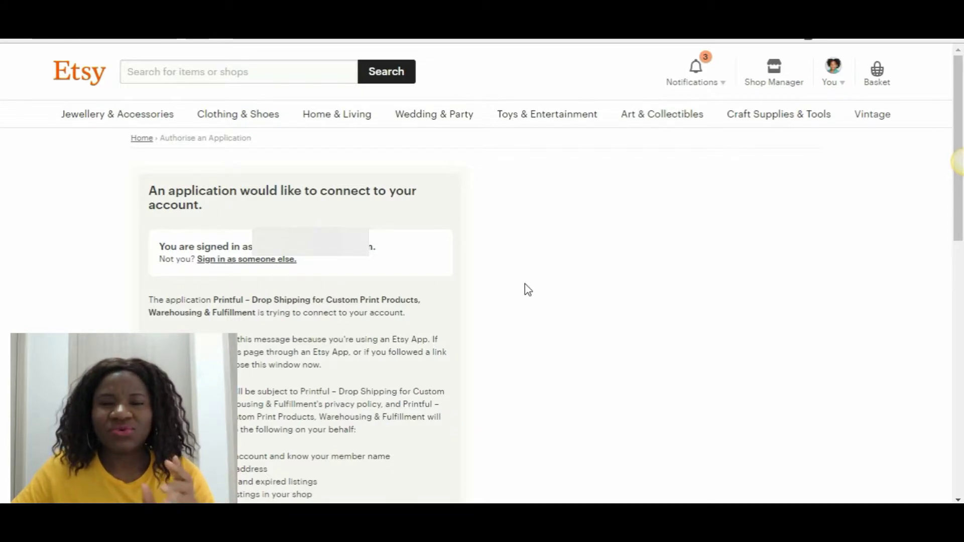
{"action": "scroll", "coordinate": [525, 286], "scroll_direction": "down", "scroll_amount": 4}
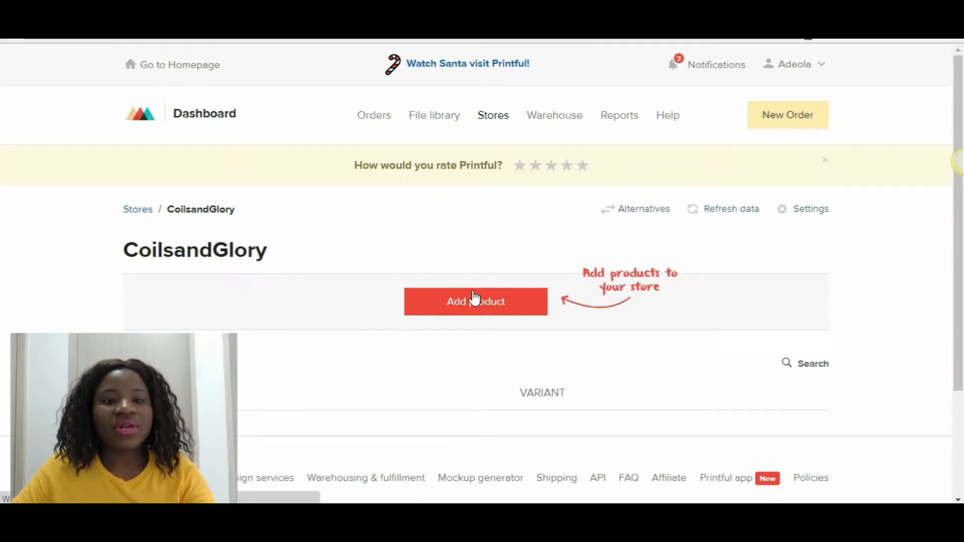
- Examine the CoilsandGlory store page, its product list and the sync status of the variants
{"action": "scroll", "coordinate": [557, 299], "scroll_direction": "down", "scroll_amount": 1}
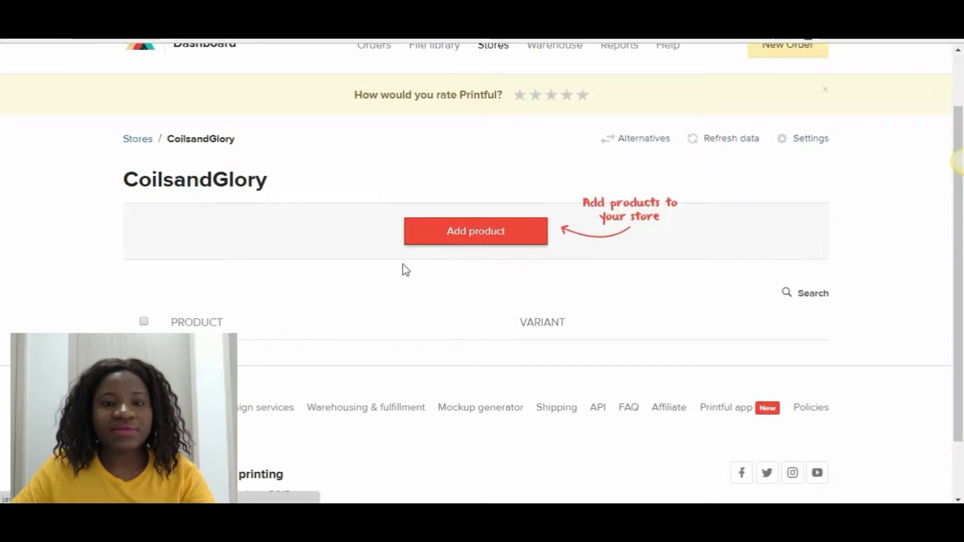
{"action": "scroll", "coordinate": [581, 419], "scroll_direction": "up", "scroll_amount": 1}
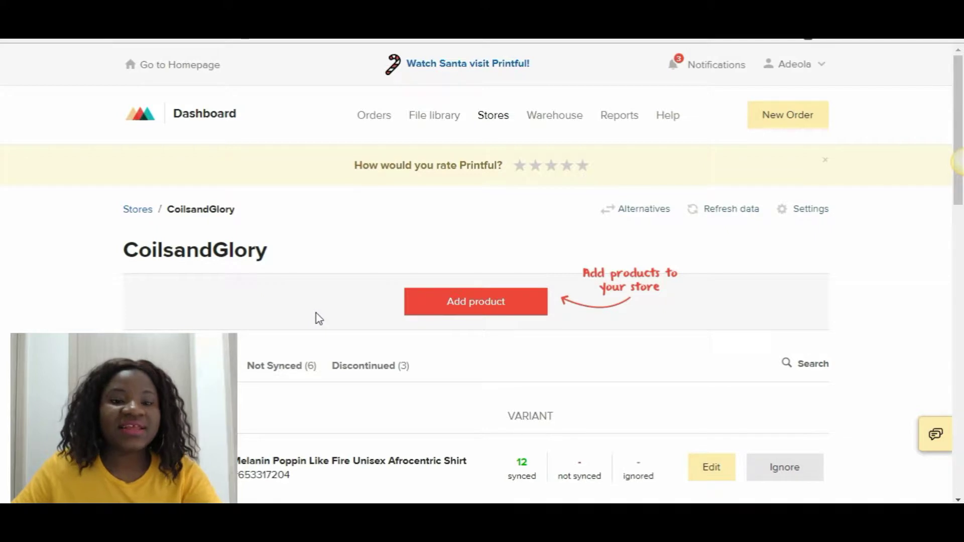
{"action": "scroll", "coordinate": [315, 321], "scroll_direction": "down", "scroll_amount": 3}
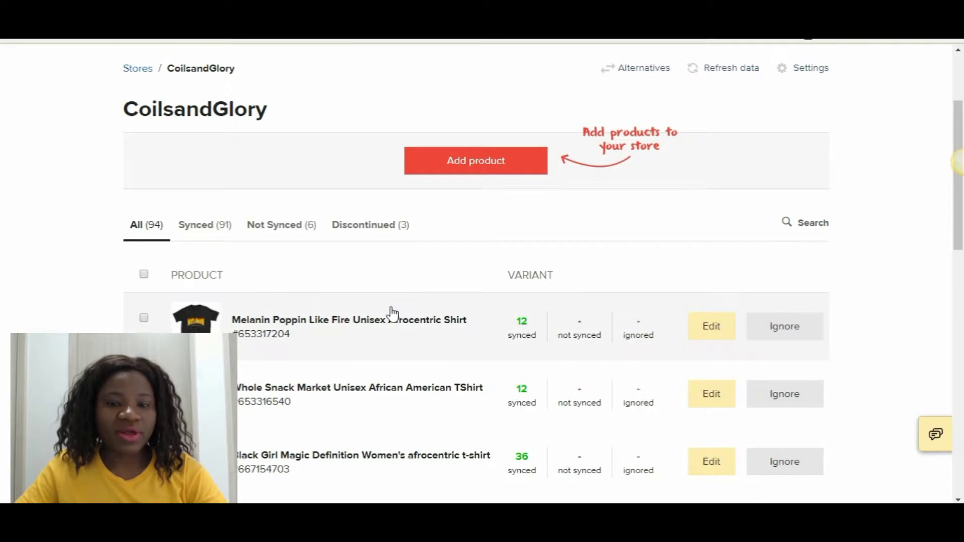
{"action": "scroll", "coordinate": [369, 314], "scroll_direction": "down", "scroll_amount": 1}
{"action": "scroll", "coordinate": [368, 316], "scroll_direction": "down", "scroll_amount": 4}
{"action": "scroll", "coordinate": [366, 316], "scroll_direction": "up", "scroll_amount": 5}
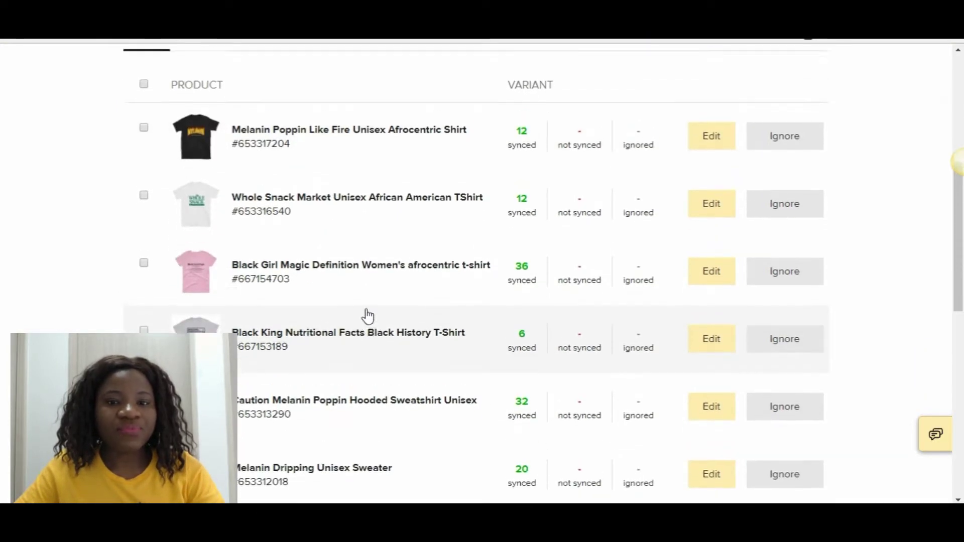
{"action": "scroll", "coordinate": [285, 307], "scroll_direction": "down", "scroll_amount": 2}
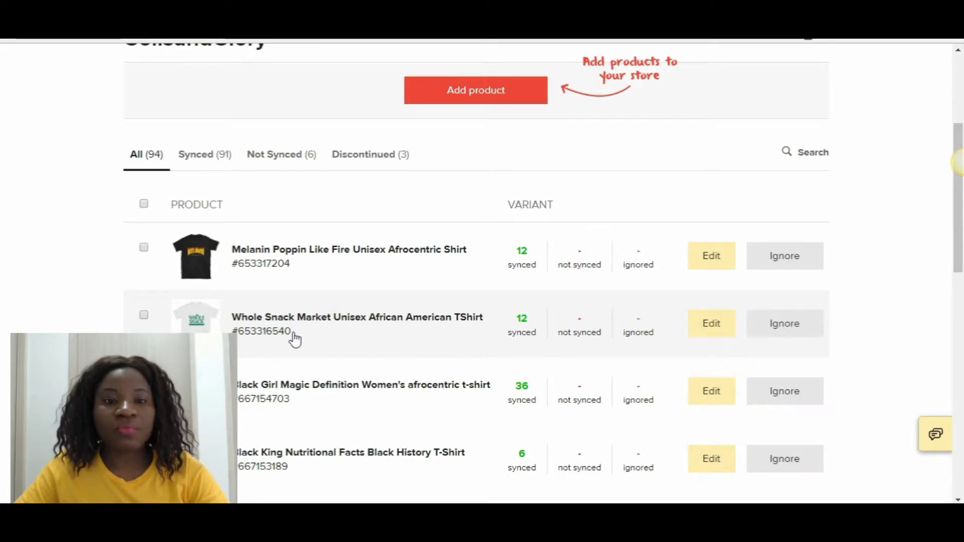
{"action": "scroll", "coordinate": [279, 304], "scroll_direction": "up", "scroll_amount": 1}
{"action": "scroll", "coordinate": [277, 300], "scroll_direction": "up", "scroll_amount": 1}
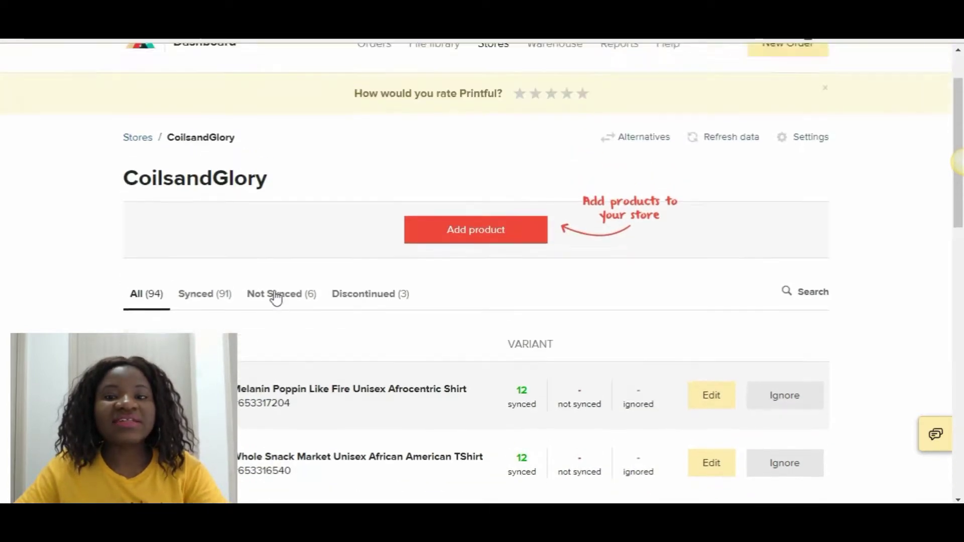
{"action": "scroll", "coordinate": [639, 413], "scroll_direction": "up", "scroll_amount": 1}
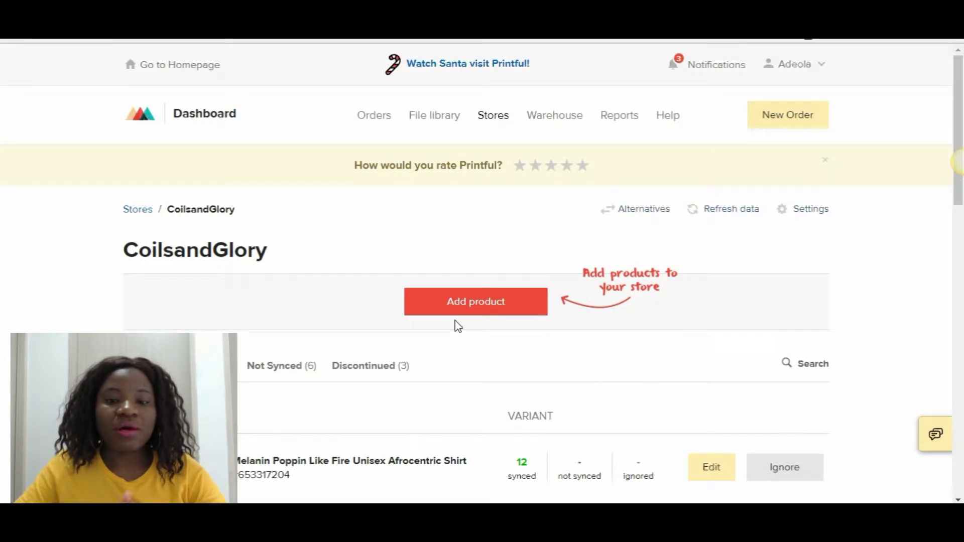
- Start adding a product to the CoilsandGlory store and browse the new product categories
{"action": "left_click", "coordinate": [339, 371]}
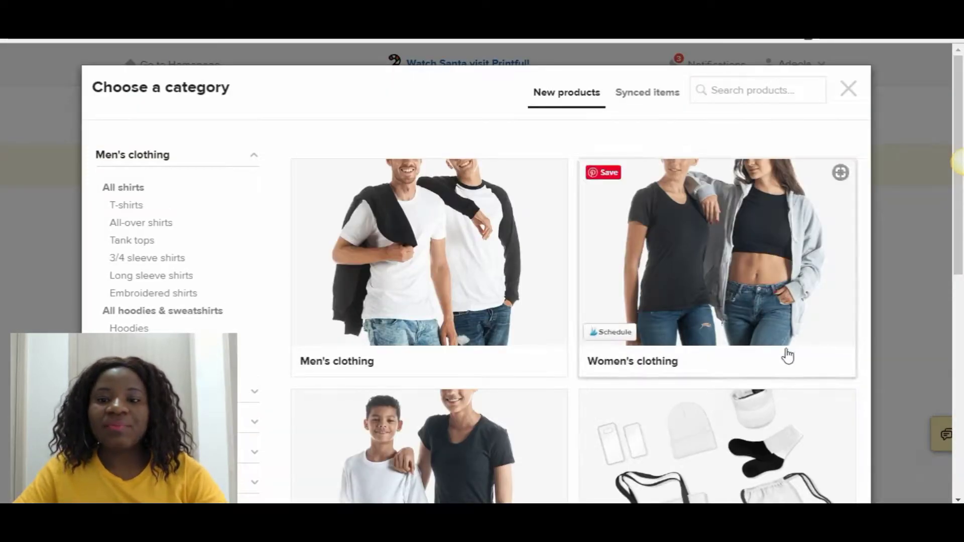
{"action": "scroll", "coordinate": [455, 211], "scroll_direction": "down", "scroll_amount": 2}
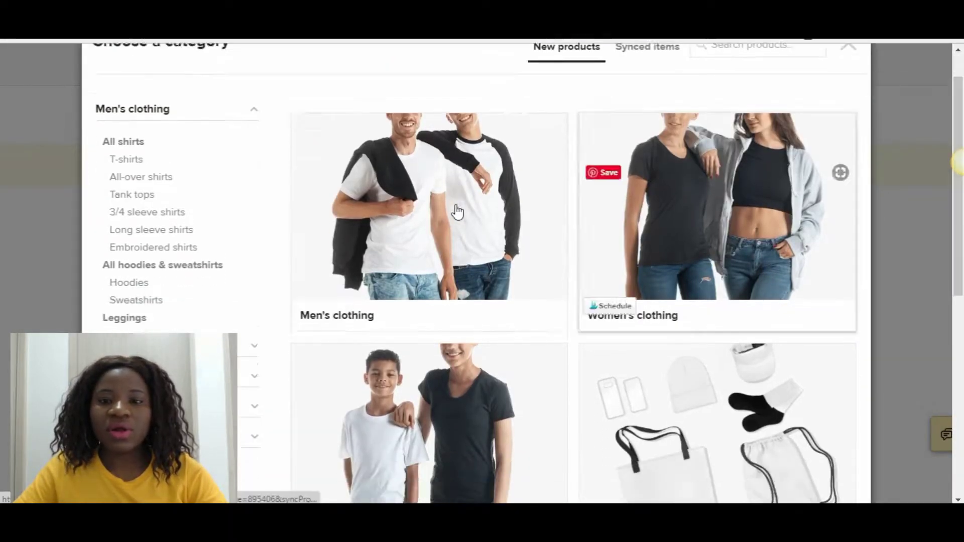
{"action": "scroll", "coordinate": [276, 183], "scroll_direction": "up", "scroll_amount": 2}
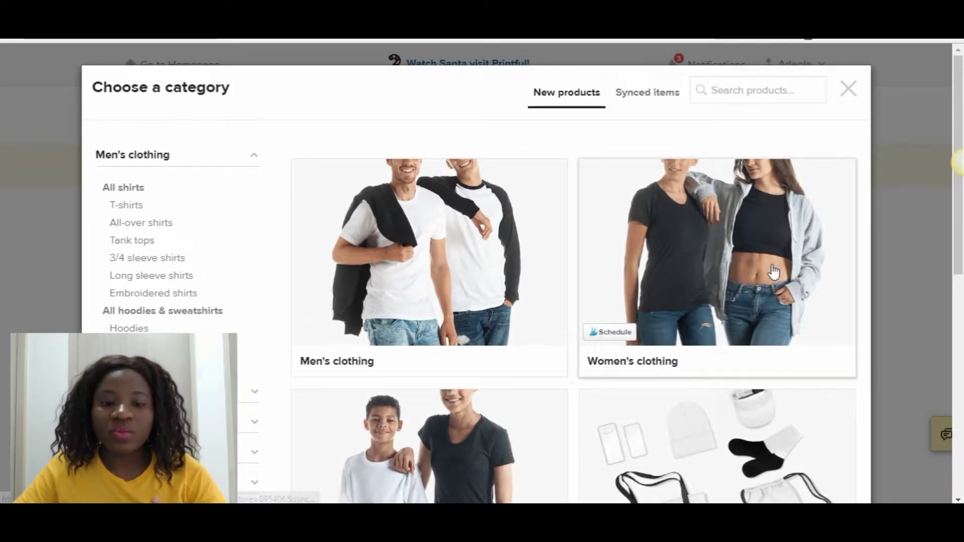
- Look through the new product categories and open the women's clothing category
{"action": "scroll", "coordinate": [701, 287], "scroll_direction": "down", "scroll_amount": 2}
{"action": "scroll", "coordinate": [702, 287], "scroll_direction": "down", "scroll_amount": 3}
{"action": "scroll", "coordinate": [338, 275], "scroll_direction": "down", "scroll_amount": 3}
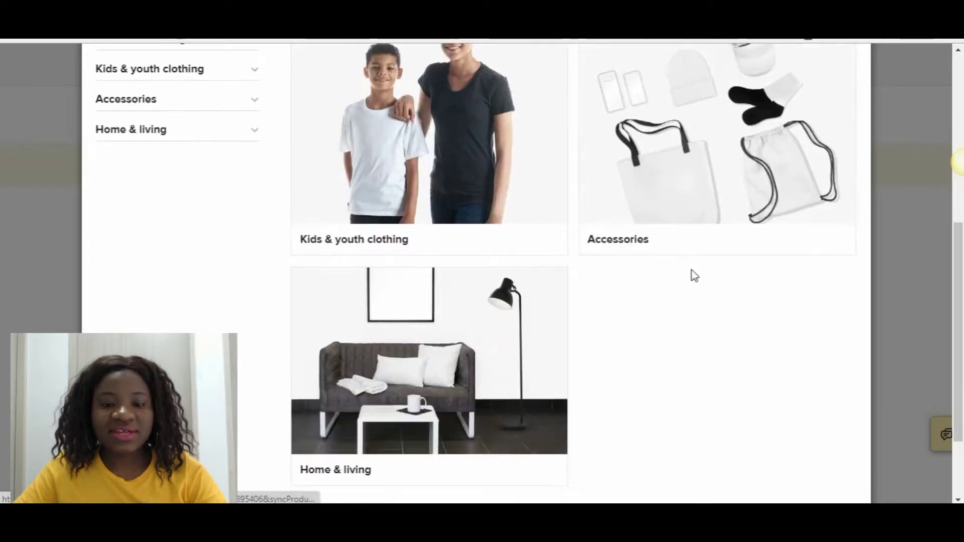
{"action": "scroll", "coordinate": [468, 372], "scroll_direction": "up", "scroll_amount": 6}
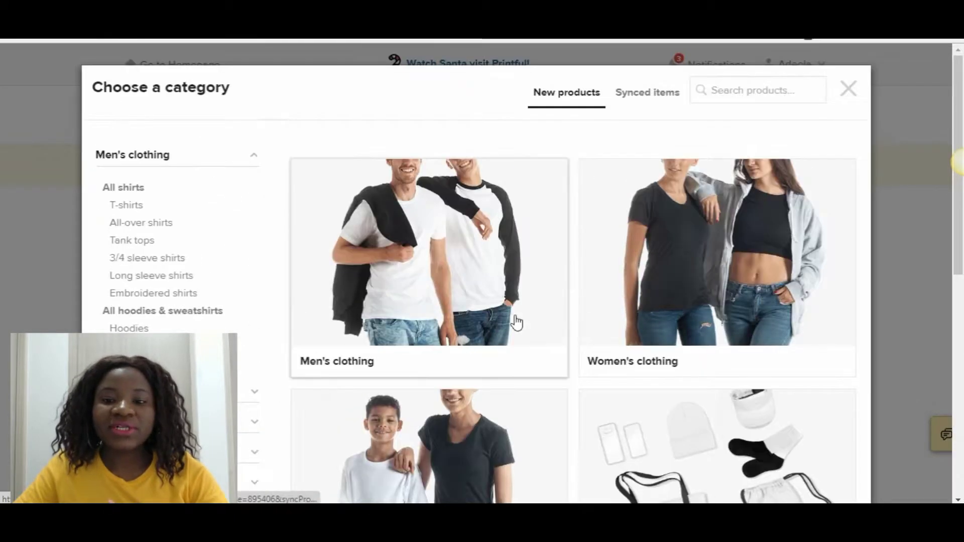
{"action": "left_click", "coordinate": [712, 225]}
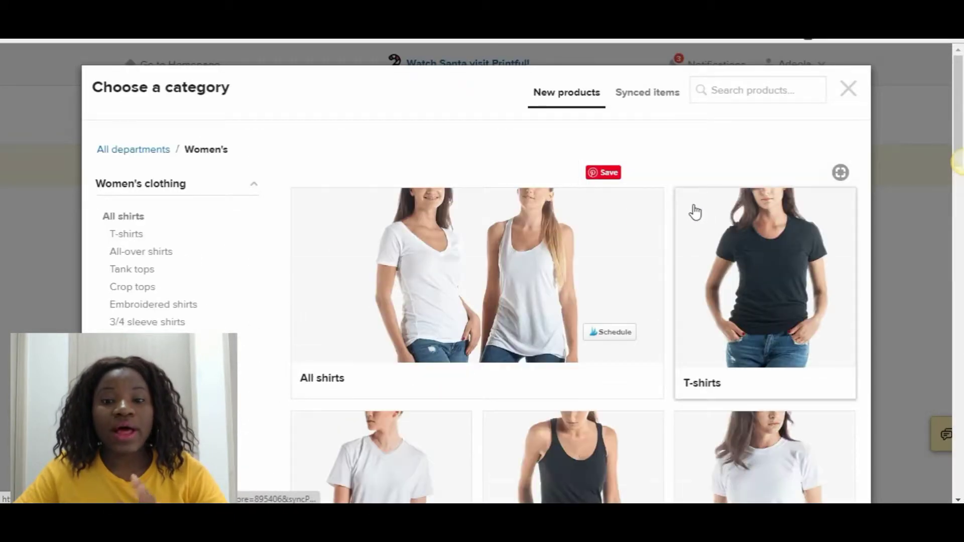
- Browse the women's clothing types and open the T-shirts category
{"action": "scroll", "coordinate": [686, 214], "scroll_direction": "down", "scroll_amount": 2}
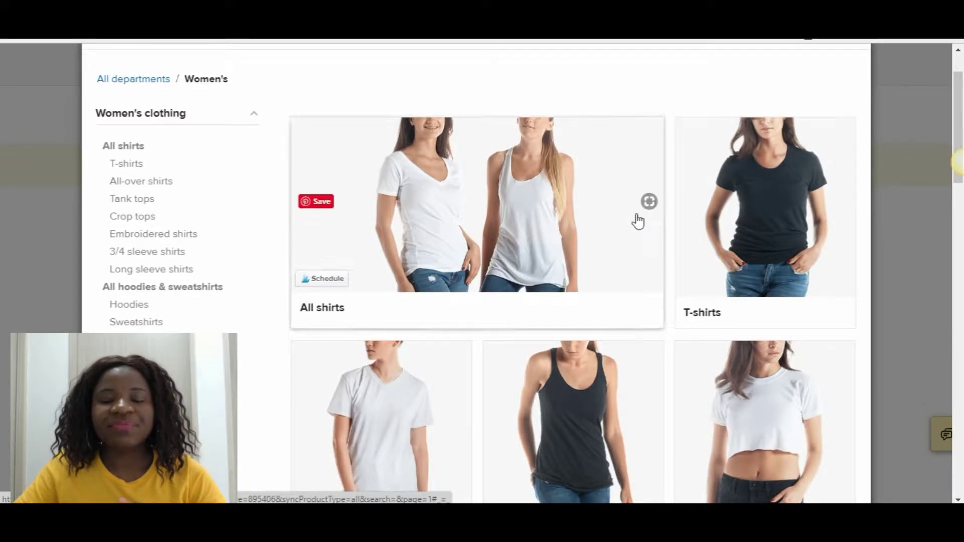
{"action": "scroll", "coordinate": [638, 220], "scroll_direction": "down", "scroll_amount": 2}
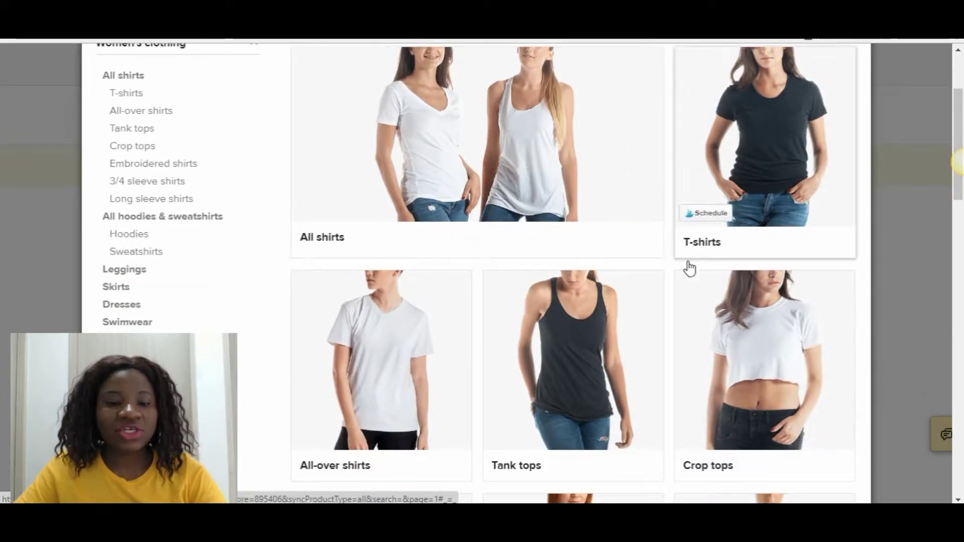
{"action": "scroll", "coordinate": [577, 351], "scroll_direction": "down", "scroll_amount": 2}
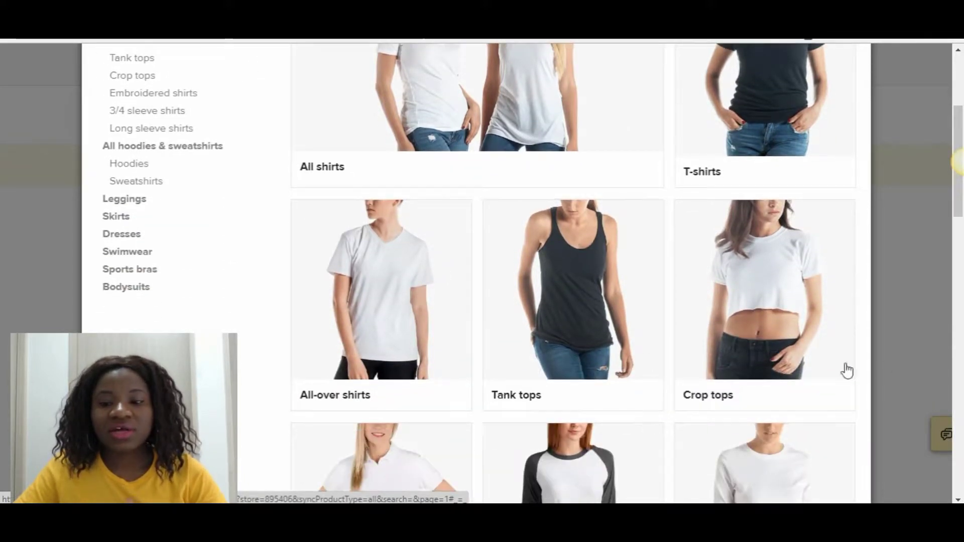
{"action": "scroll", "coordinate": [756, 367], "scroll_direction": "down", "scroll_amount": 2}
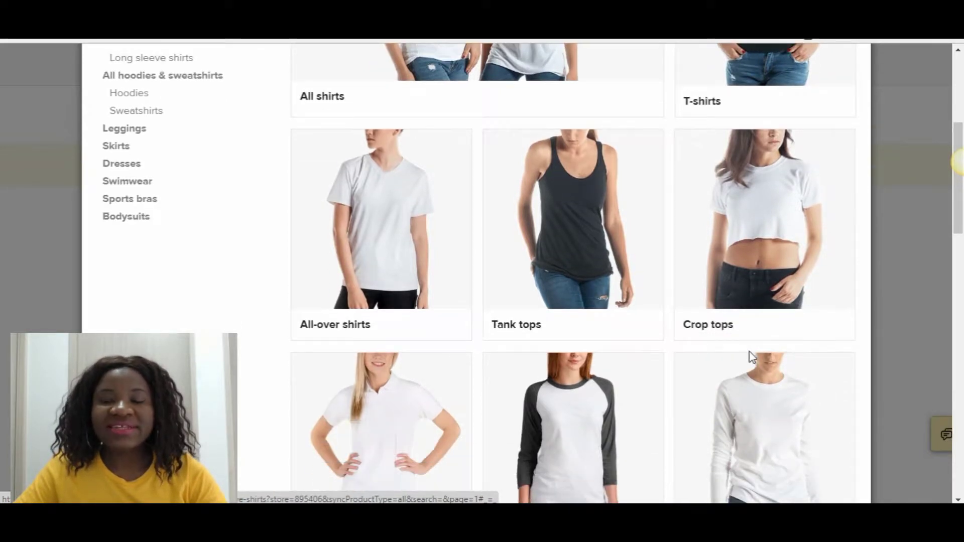
{"action": "scroll", "coordinate": [748, 351], "scroll_direction": "up", "scroll_amount": 5}
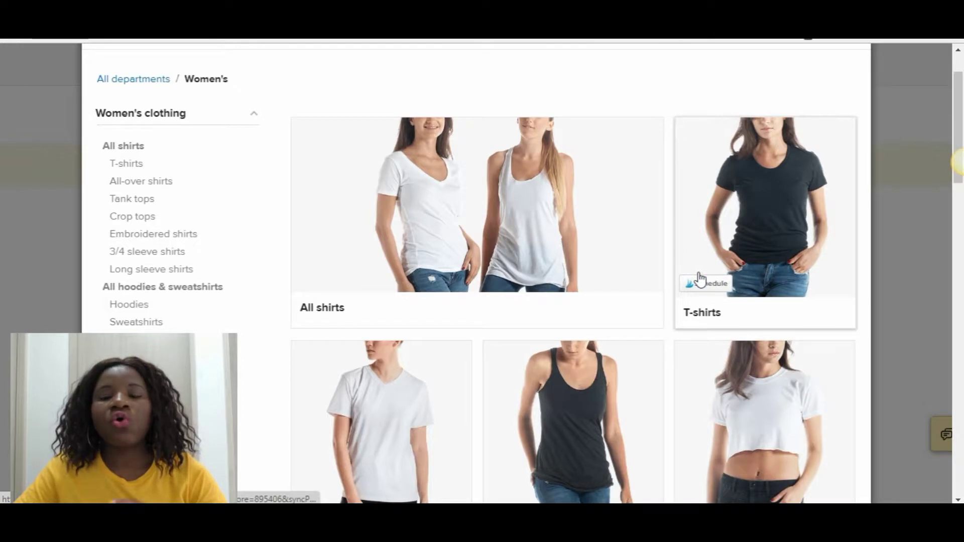
{"action": "scroll", "coordinate": [699, 277], "scroll_direction": "down", "scroll_amount": 10}
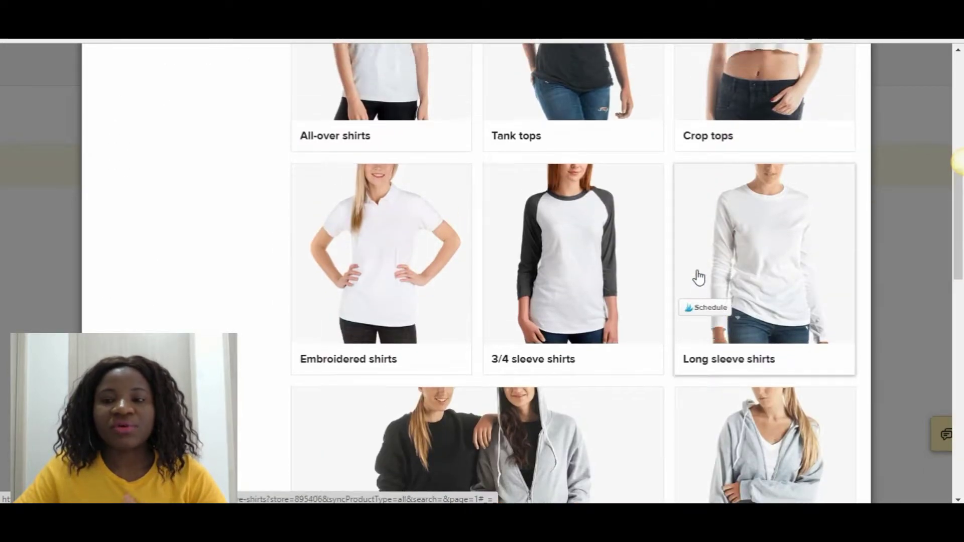
{"action": "scroll", "coordinate": [699, 277], "scroll_direction": "up", "scroll_amount": 10}
{"action": "left_click", "coordinate": [805, 203]}
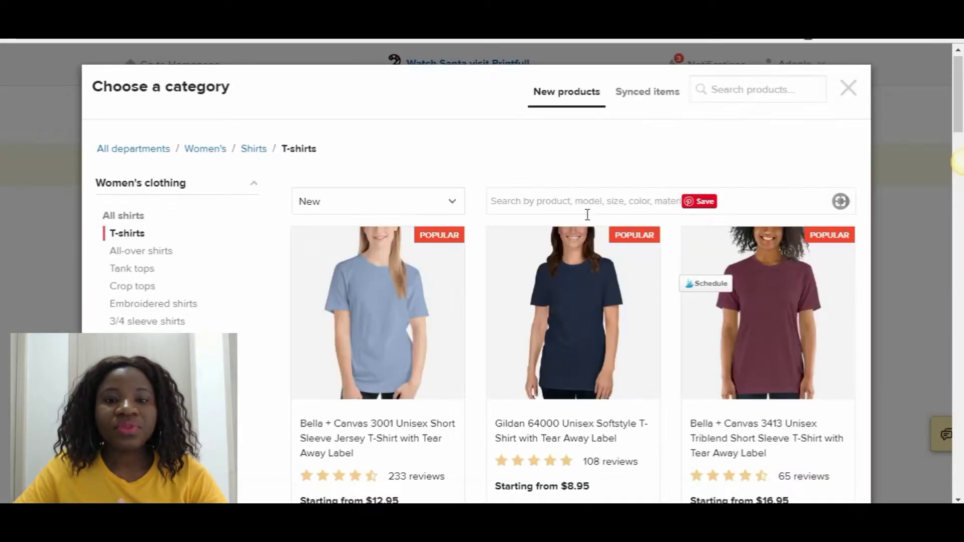
- Compare the women's T-shirts by price, colors and sizes, and choose the Gildan 64000 Unisex Softstyle T-Shirt with Tear Away Label
{"action": "scroll", "coordinate": [400, 279], "scroll_direction": "down", "scroll_amount": 3}
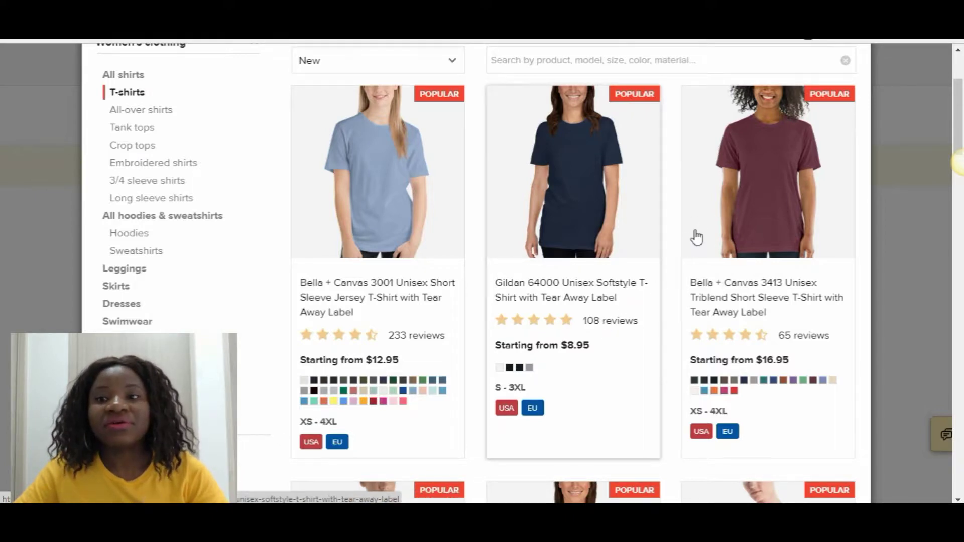
{"action": "scroll", "coordinate": [520, 223], "scroll_direction": "down", "scroll_amount": 7}
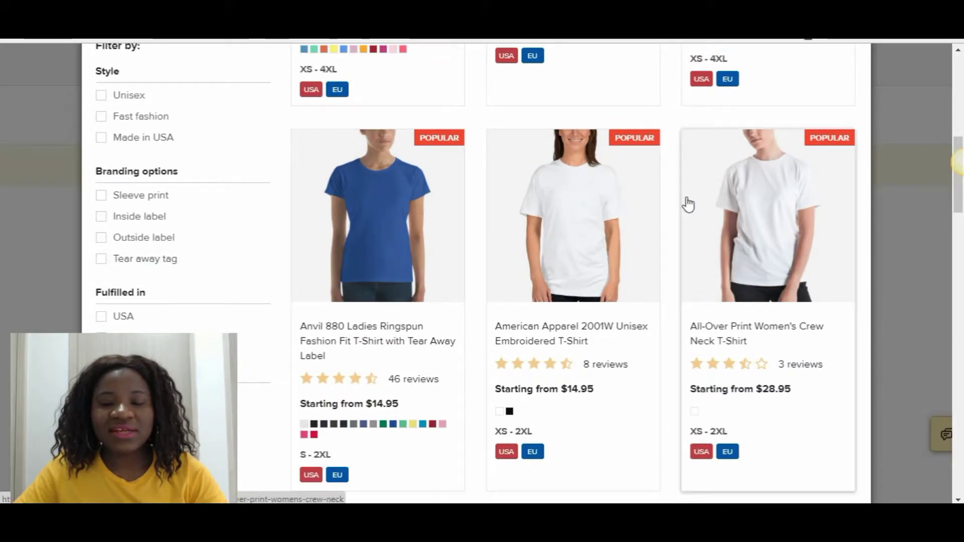
{"action": "scroll", "coordinate": [482, 260], "scroll_direction": "down", "scroll_amount": 8}
{"action": "scroll", "coordinate": [499, 222], "scroll_direction": "down", "scroll_amount": 6}
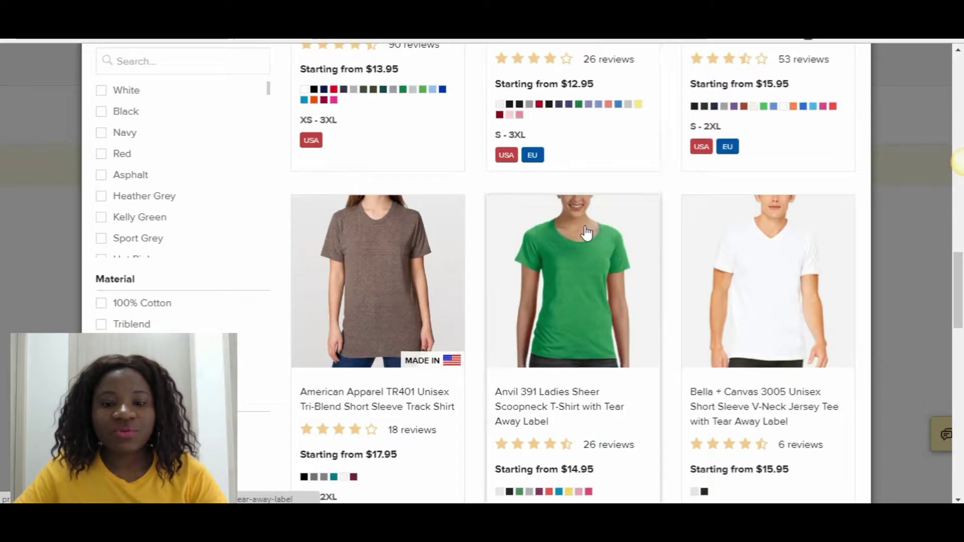
{"action": "scroll", "coordinate": [499, 316], "scroll_direction": "down", "scroll_amount": 4}
{"action": "scroll", "coordinate": [647, 279], "scroll_direction": "down", "scroll_amount": 20}
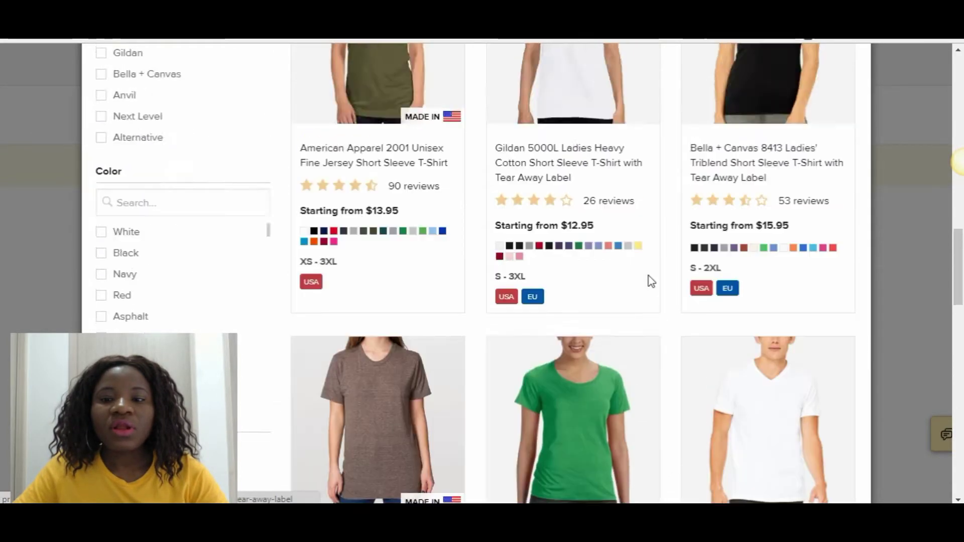
{"action": "scroll", "coordinate": [645, 279], "scroll_direction": "up", "scroll_amount": 20}
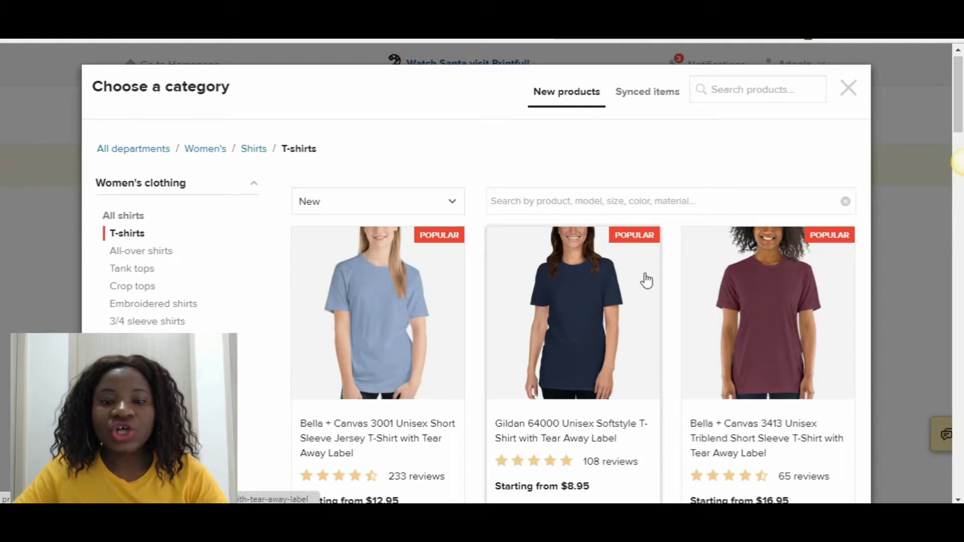
{"action": "scroll", "coordinate": [453, 228], "scroll_direction": "down", "scroll_amount": 3}
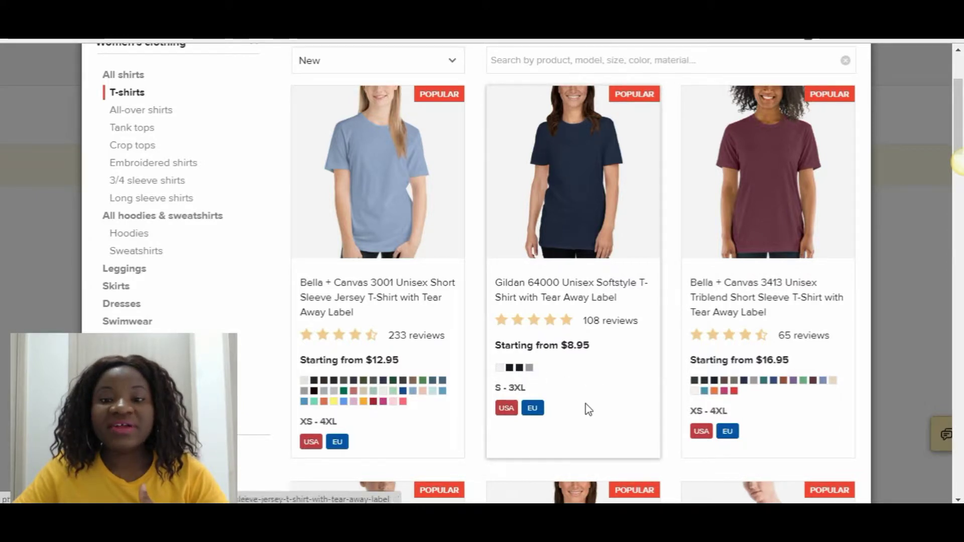
{"action": "left_click", "coordinate": [589, 163]}
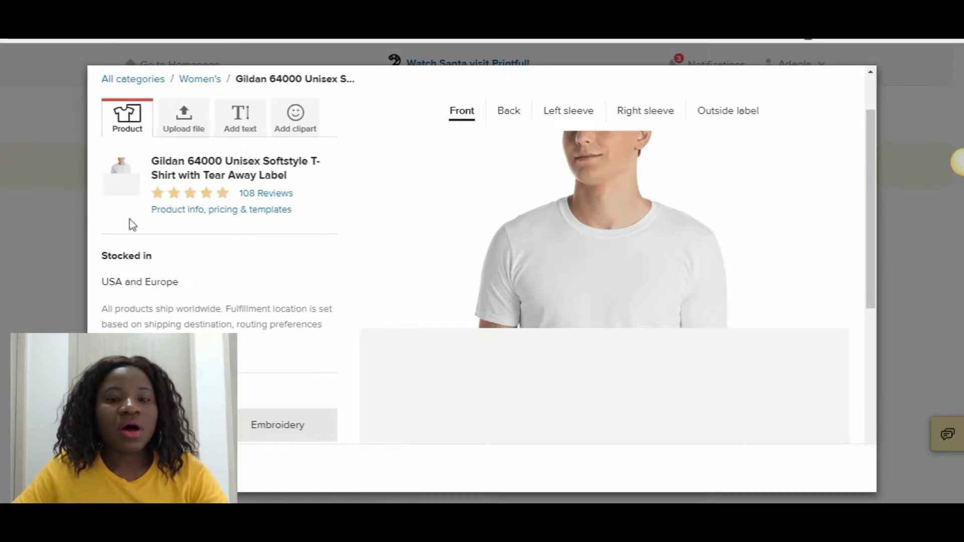
- Examine the T-shirt's stock locations and its technique, color and size options
{"action": "scroll", "coordinate": [310, 249], "scroll_direction": "down", "scroll_amount": 6}
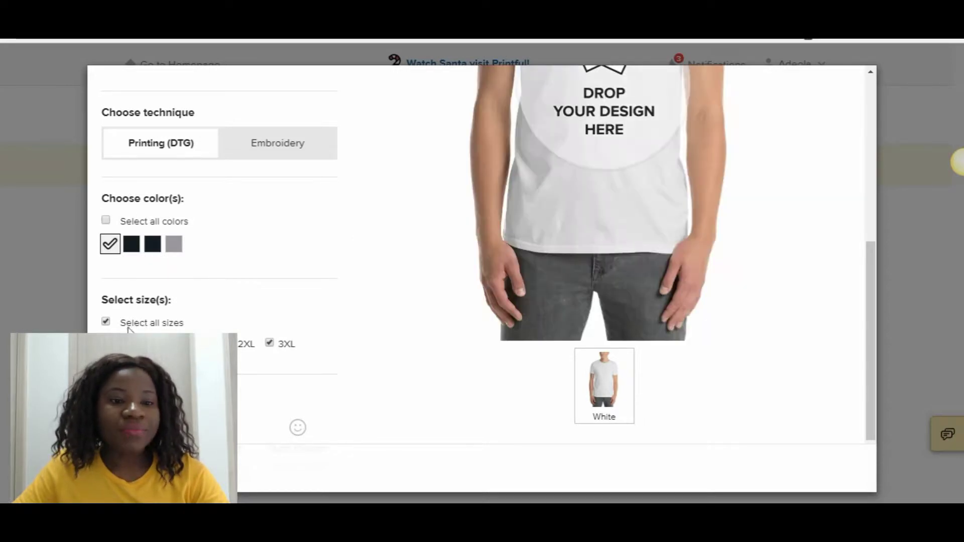
{"action": "scroll", "coordinate": [272, 354], "scroll_direction": "down", "scroll_amount": 1}
{"action": "scroll", "coordinate": [272, 347], "scroll_direction": "up", "scroll_amount": 7}
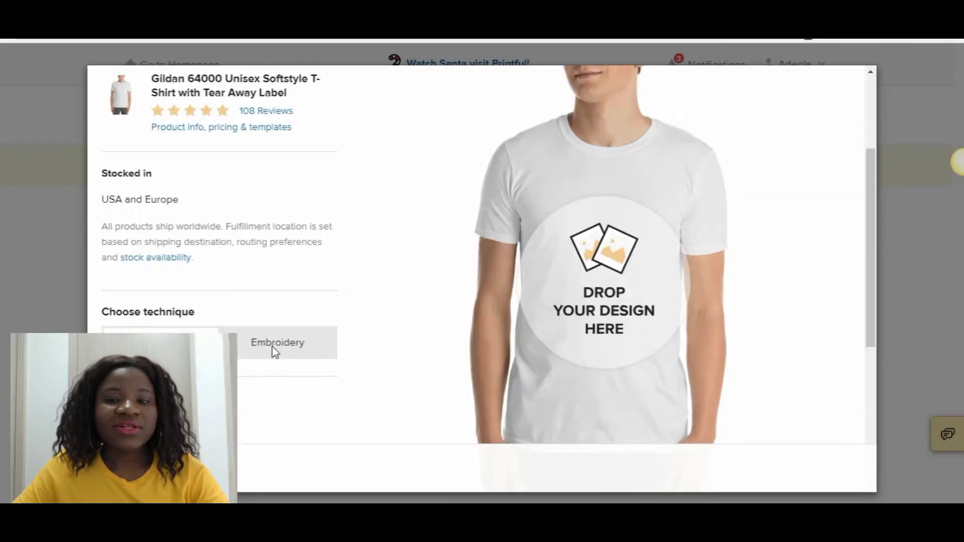
{"action": "scroll", "coordinate": [593, 283], "scroll_direction": "down", "scroll_amount": 3}
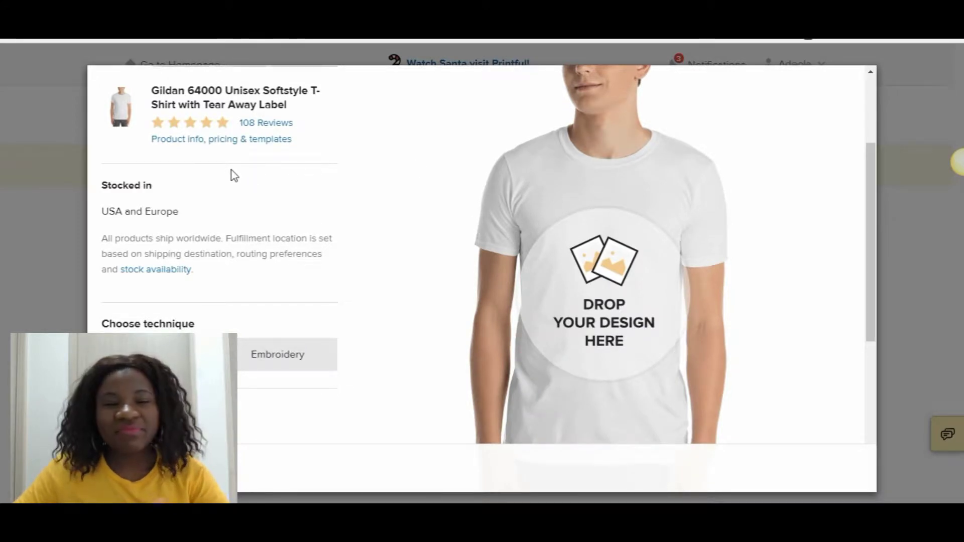
{"action": "scroll", "coordinate": [306, 232], "scroll_direction": "up", "scroll_amount": 1}
{"action": "scroll", "coordinate": [305, 231], "scroll_direction": "up", "scroll_amount": 3}
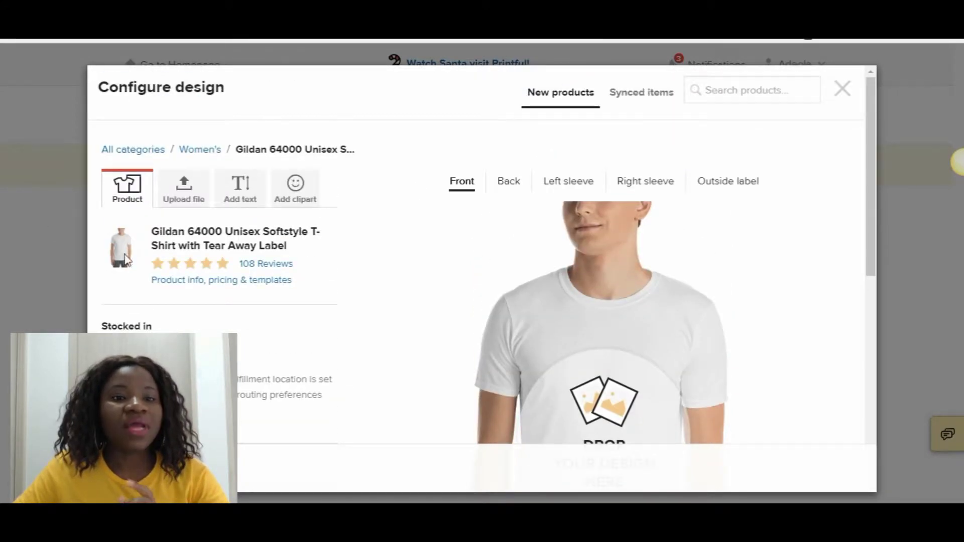
- Open the store's file library to supply the shirt's front design and look through the stored design files
{"action": "left_click", "coordinate": [184, 197]}
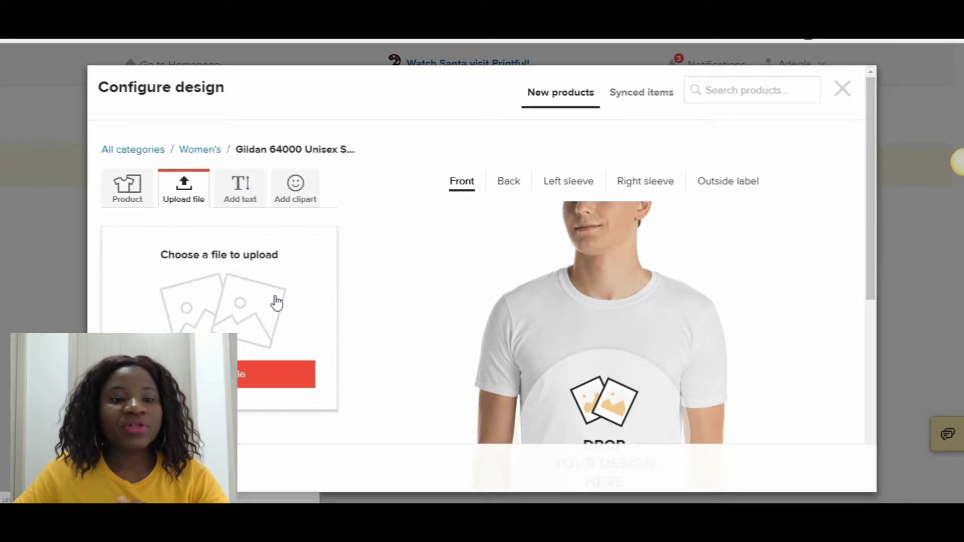
{"action": "left_click", "coordinate": [297, 383]}
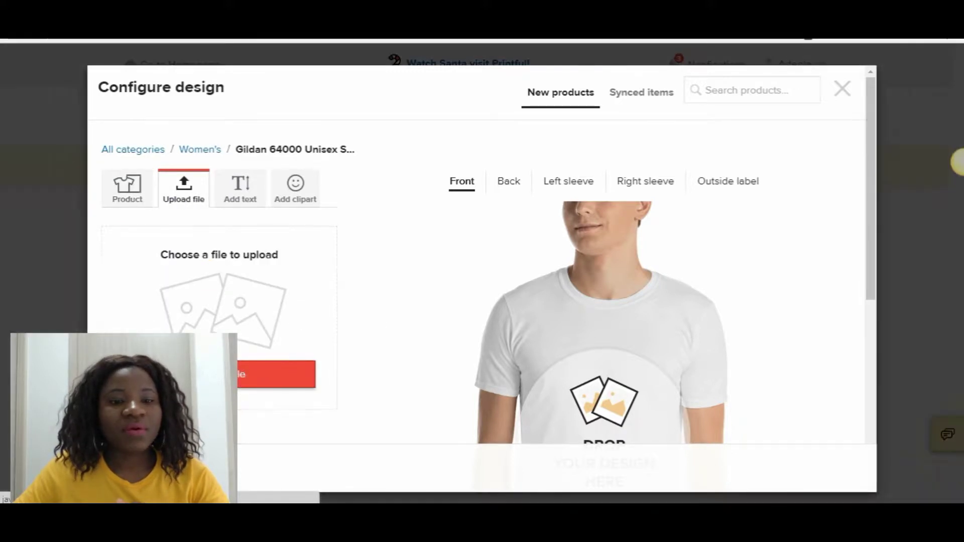
{"action": "left_click", "coordinate": [295, 385]}
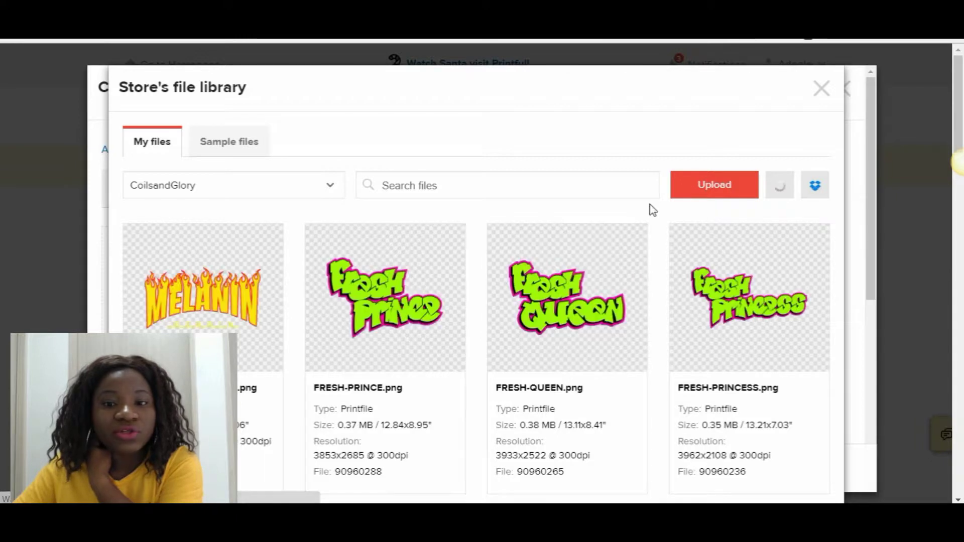
{"action": "scroll", "coordinate": [400, 312], "scroll_direction": "down", "scroll_amount": 4}
{"action": "scroll", "coordinate": [570, 396], "scroll_direction": "up", "scroll_amount": 4}
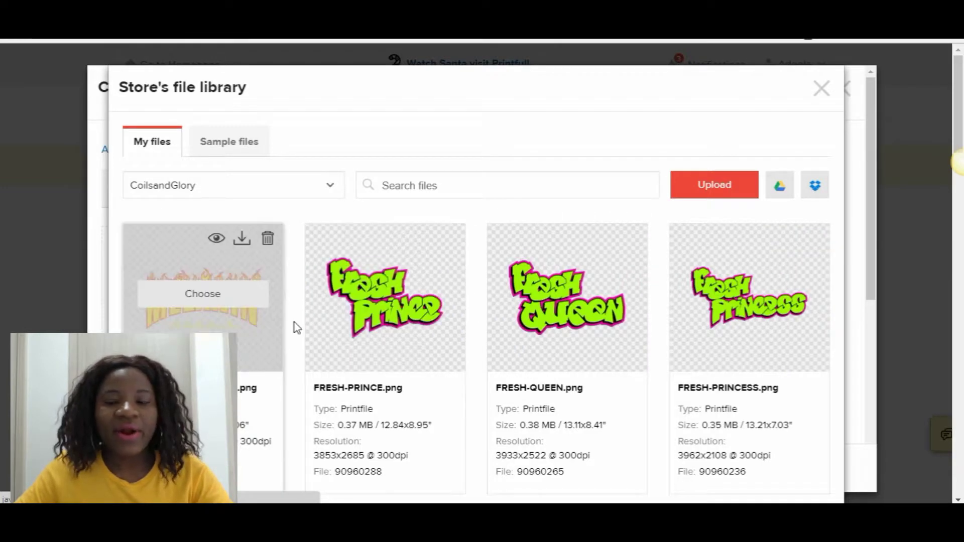
{"action": "mouse_move", "coordinate": [370, 264]}
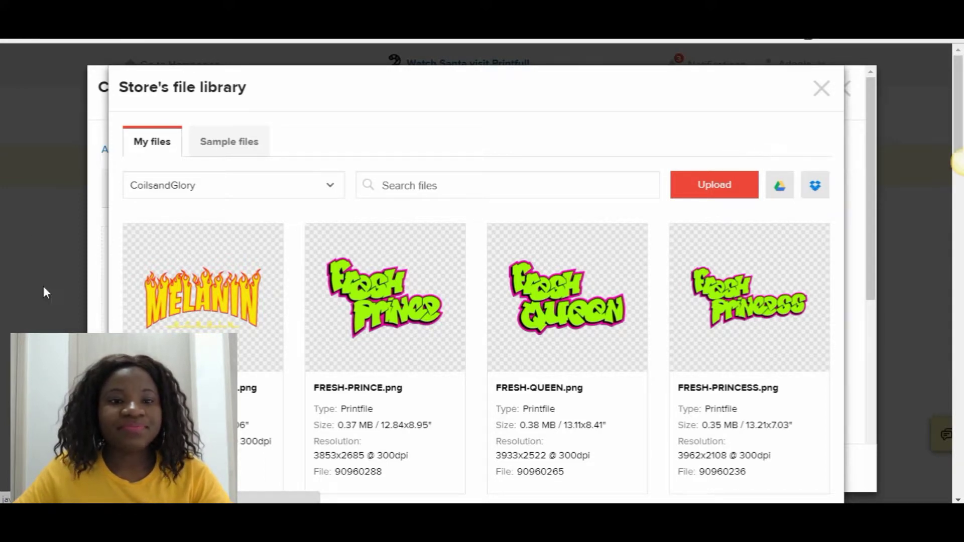
- Examine the sample files made by the in-house designers
{"action": "left_click", "coordinate": [224, 145]}
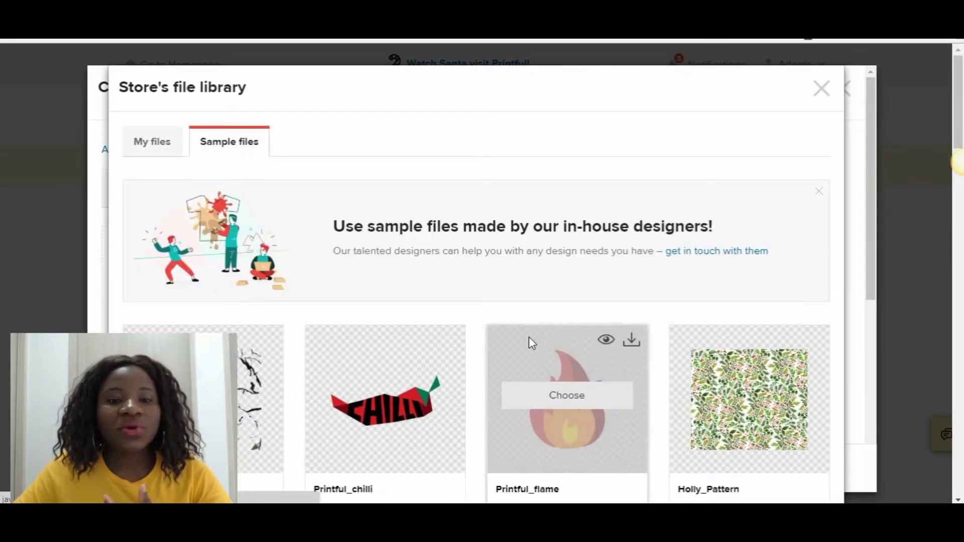
{"action": "scroll", "coordinate": [478, 316], "scroll_direction": "down", "scroll_amount": 3}
{"action": "scroll", "coordinate": [404, 145], "scroll_direction": "down", "scroll_amount": 4}
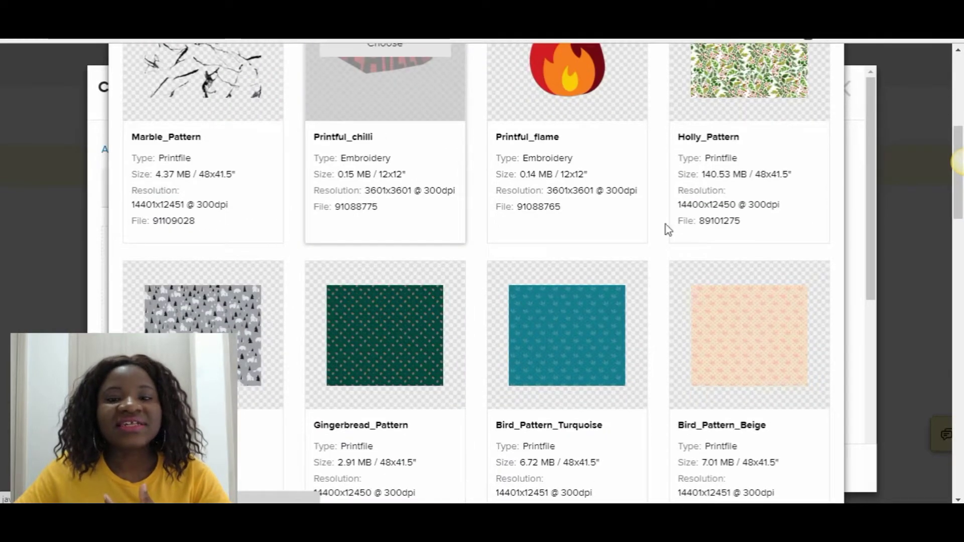
{"action": "scroll", "coordinate": [650, 293], "scroll_direction": "down", "scroll_amount": 4}
{"action": "scroll", "coordinate": [649, 296], "scroll_direction": "up", "scroll_amount": 8}
{"action": "scroll", "coordinate": [651, 304], "scroll_direction": "up", "scroll_amount": 3}
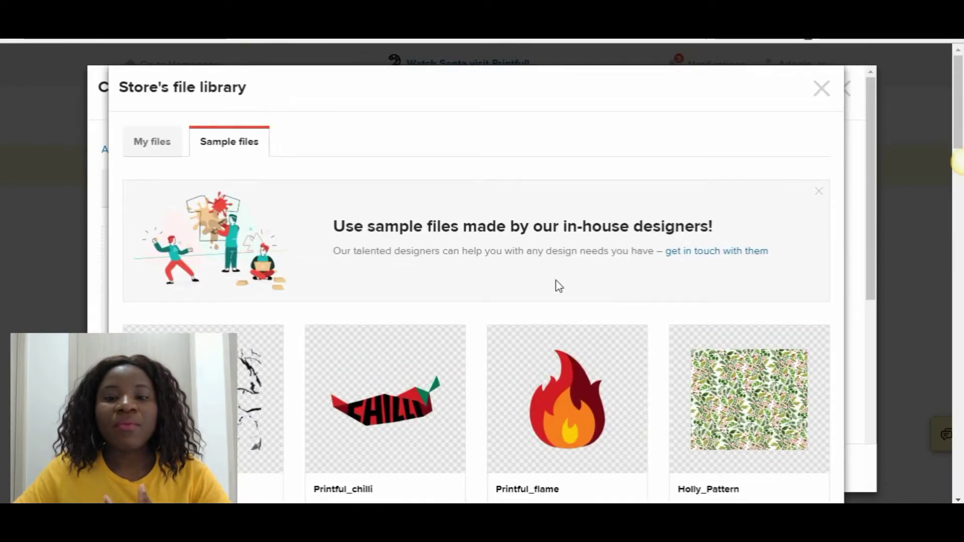
- Return to the store's own files and place FRESH-PRINCE.png on the front of the T-shirt
{"action": "left_click", "coordinate": [167, 147]}
{"action": "mouse_move", "coordinate": [268, 280]}
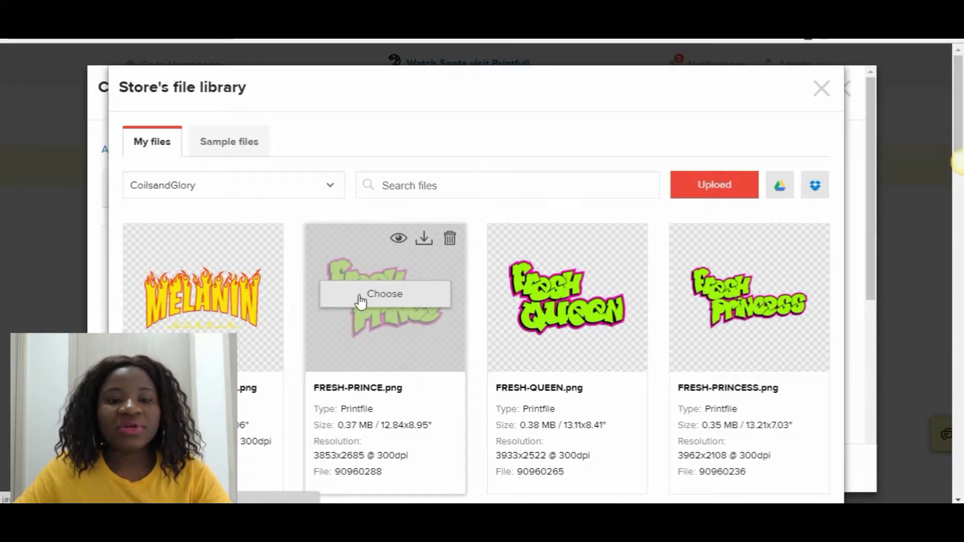
{"action": "left_click", "coordinate": [375, 296]}
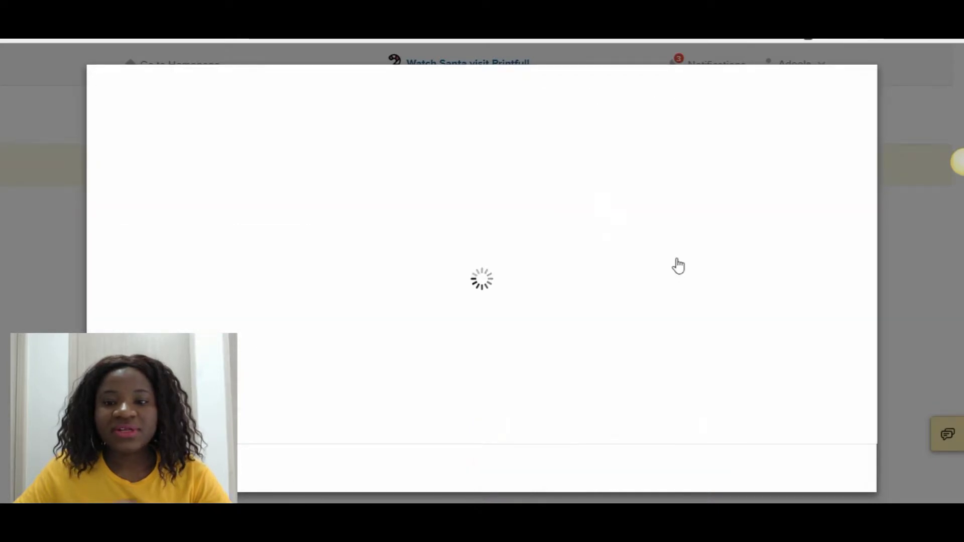
{"action": "scroll", "coordinate": [624, 258], "scroll_direction": "down", "scroll_amount": 2}
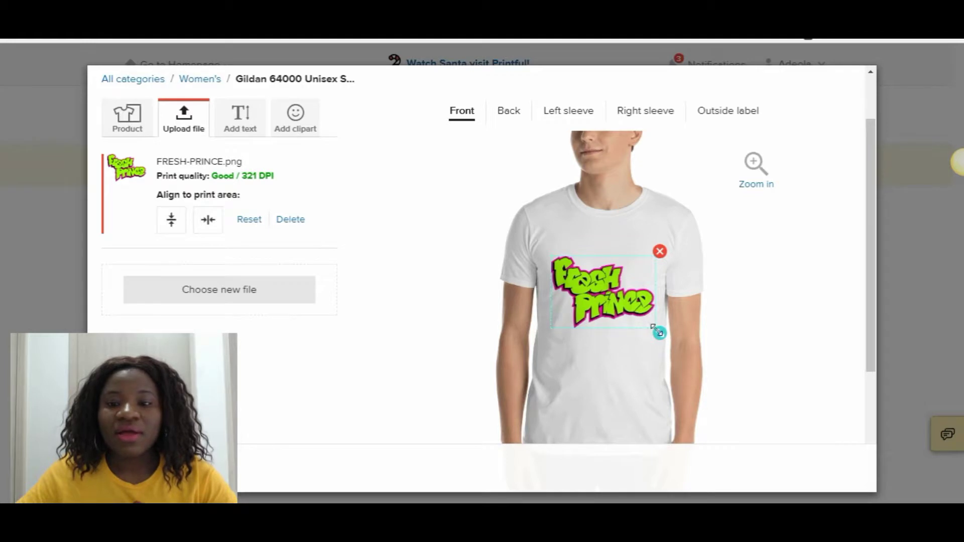
- Shrink the Fresh Prince design slightly and adjust its position within the front print area
{"action": "left_click_drag", "start_coordinate": [655, 329], "coordinate": [616, 302]}
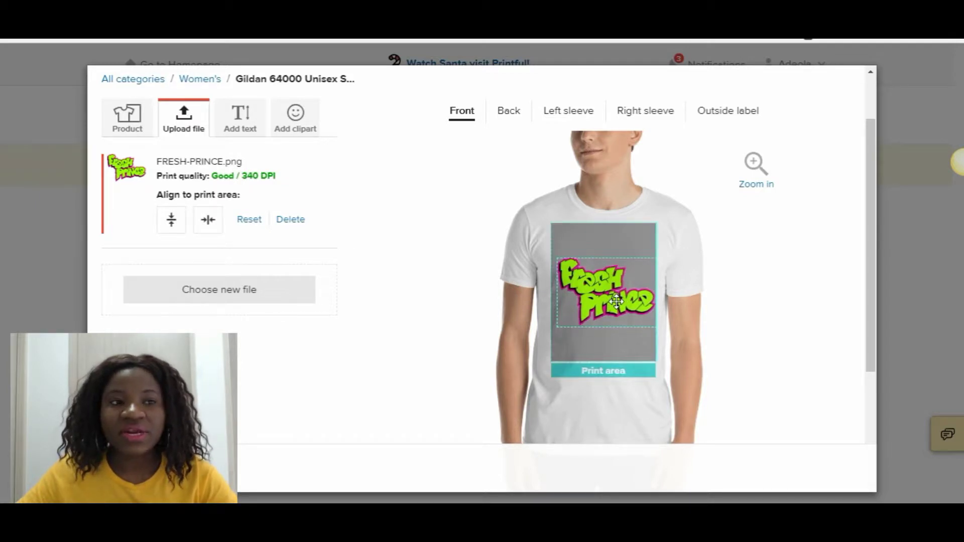
{"action": "left_click_drag", "start_coordinate": [617, 301], "coordinate": [615, 301]}
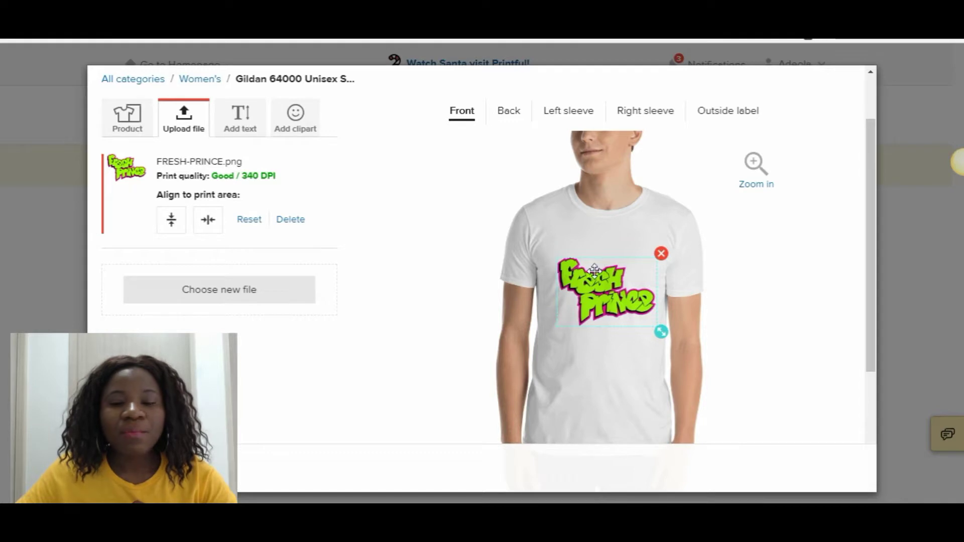
{"action": "scroll", "coordinate": [660, 287], "scroll_direction": "down", "scroll_amount": 2}
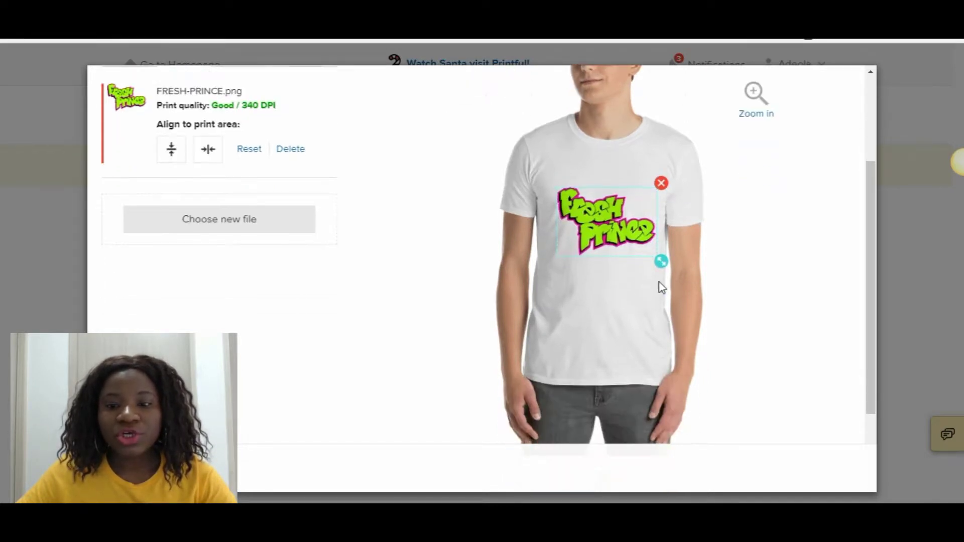
- Enlarge the Fresh Prince design beyond the front print area and shrink it back so it fits entirely inside
{"action": "left_click_drag", "start_coordinate": [661, 262], "coordinate": [682, 289]}
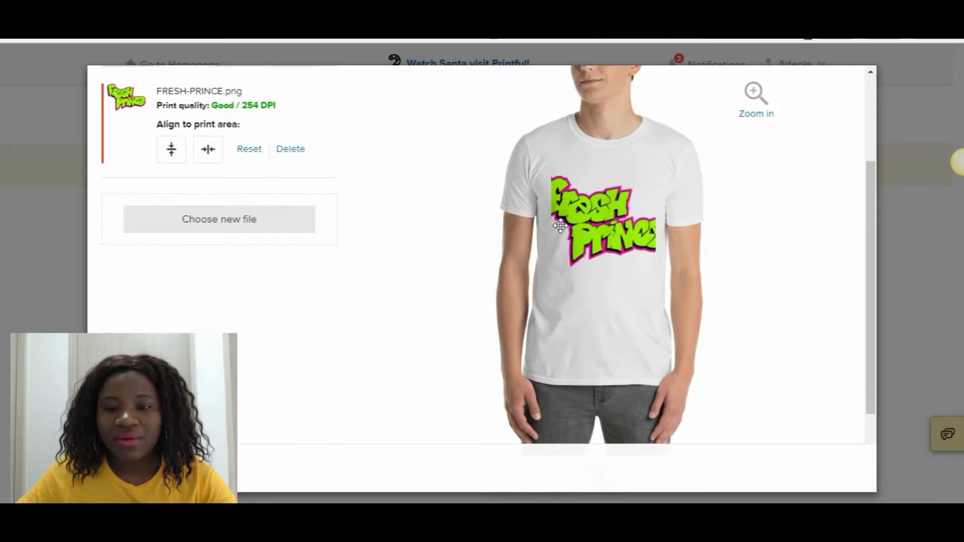
{"action": "left_click", "coordinate": [610, 218]}
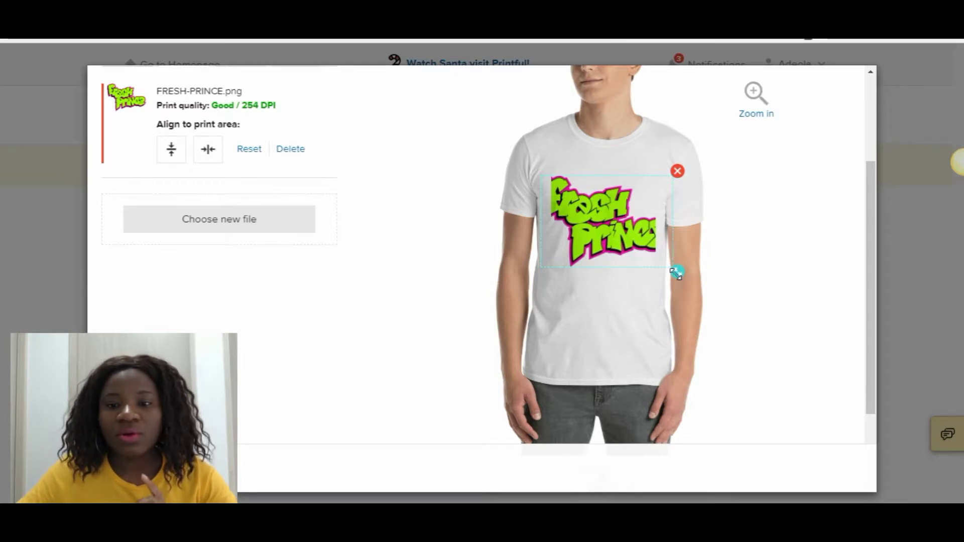
{"action": "left_click_drag", "start_coordinate": [676, 273], "coordinate": [619, 251]}
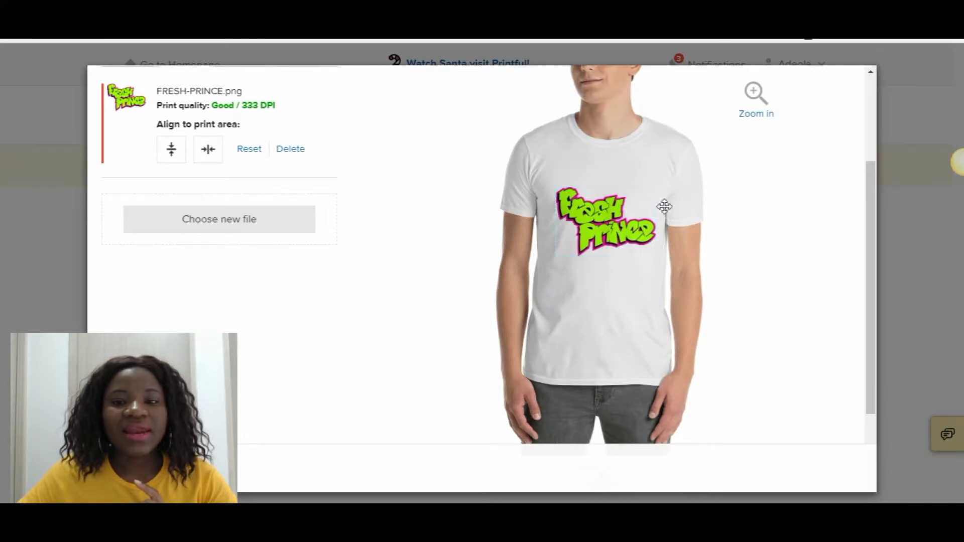
- Return to the product options and add Black, Navy and Sport Grey as further colors of the T-shirt
{"action": "scroll", "coordinate": [276, 301], "scroll_direction": "up", "scroll_amount": 3}
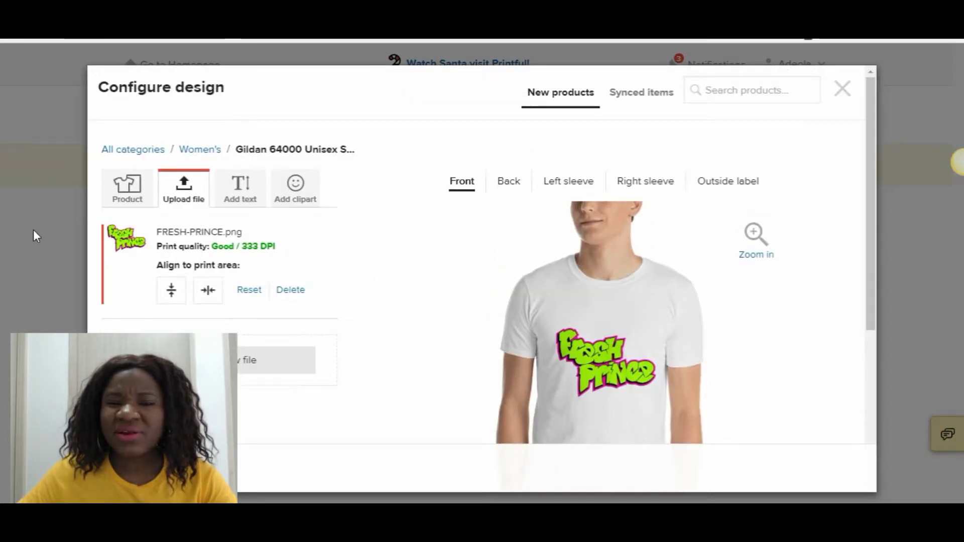
{"action": "left_click", "coordinate": [121, 203]}
{"action": "scroll", "coordinate": [120, 238], "scroll_direction": "down", "scroll_amount": 5}
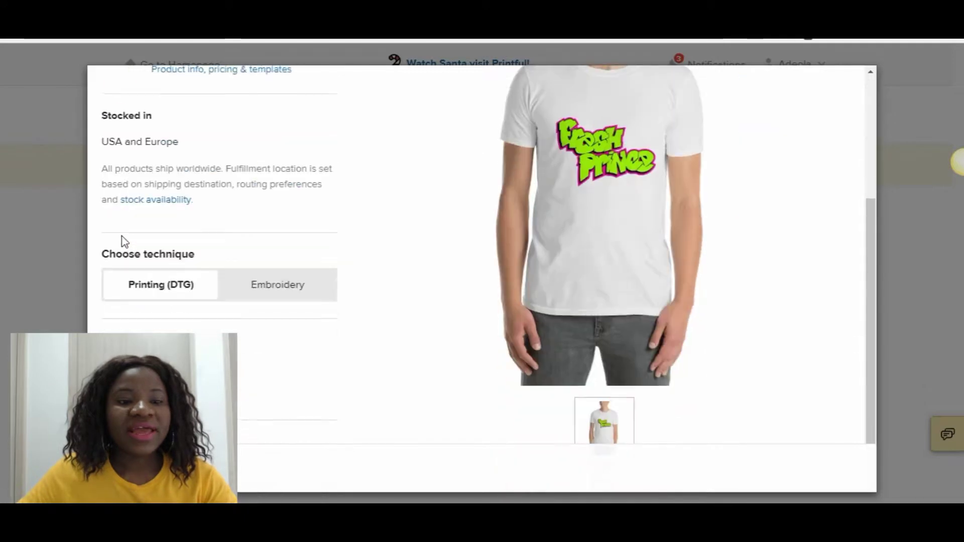
{"action": "scroll", "coordinate": [575, 193], "scroll_direction": "up", "scroll_amount": 2}
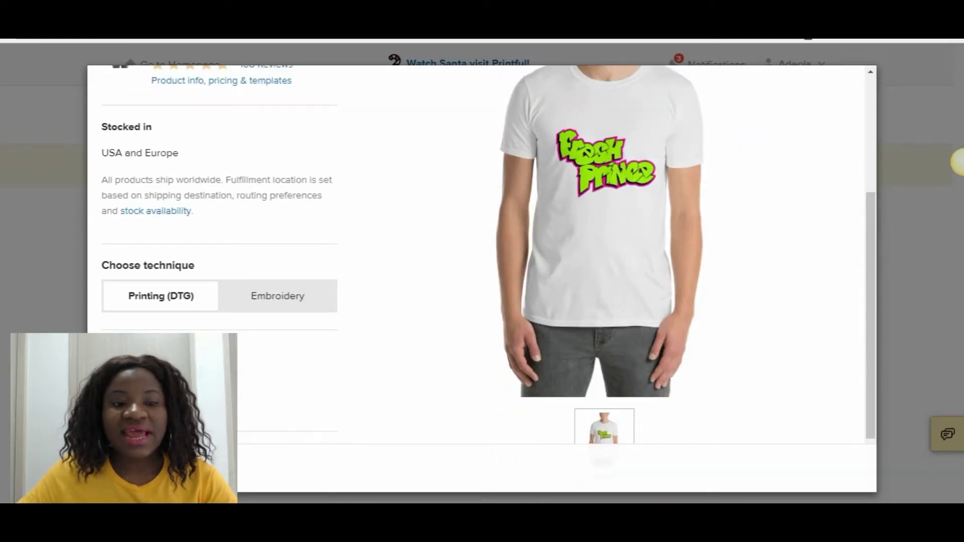
{"action": "left_click", "coordinate": [227, 331]}
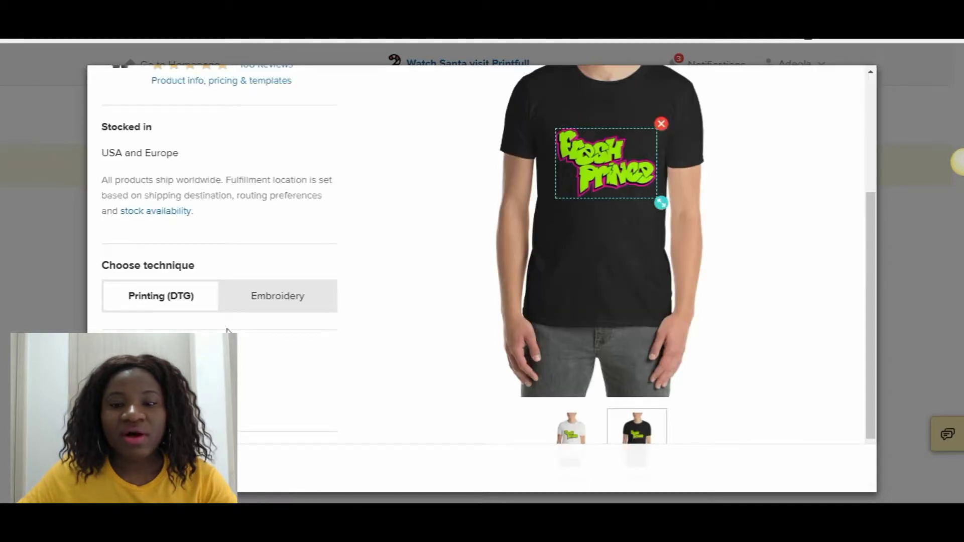
{"action": "left_click", "coordinate": [160, 467]}
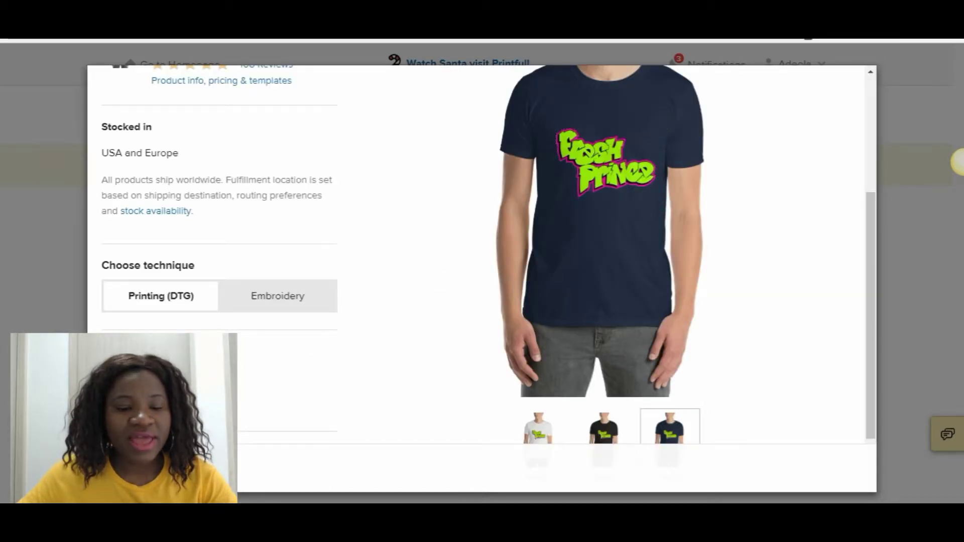
{"action": "left_click", "coordinate": [166, 387]}
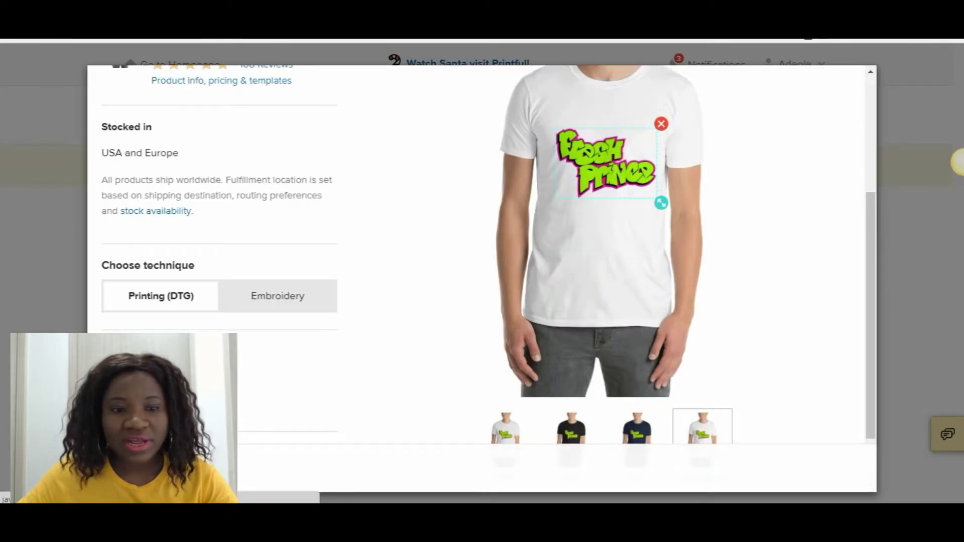
- Examine how the Fresh Prince design looks on the White, Black, Navy and Sport Grey shirts
{"action": "scroll", "coordinate": [562, 363], "scroll_direction": "down", "scroll_amount": 2}
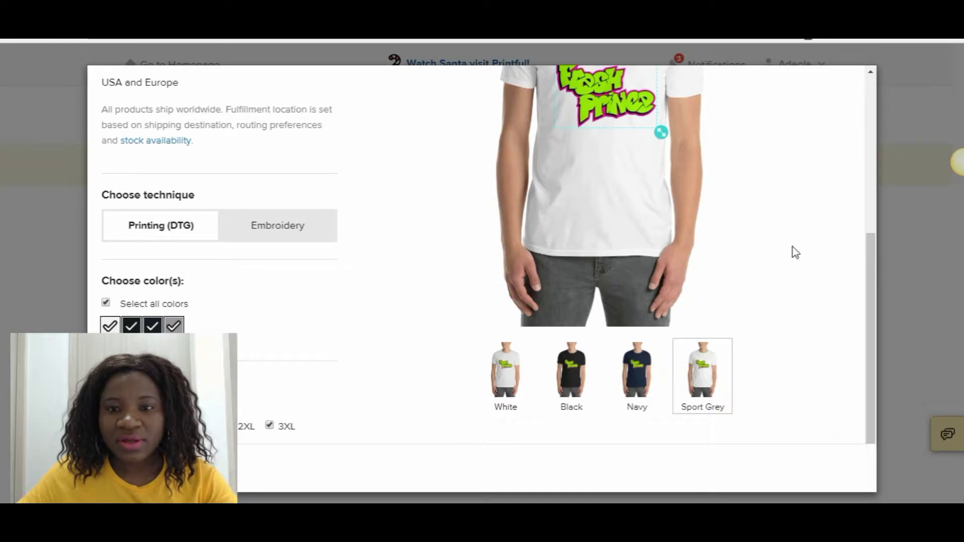
{"action": "scroll", "coordinate": [717, 247], "scroll_direction": "up", "scroll_amount": 2}
{"action": "scroll", "coordinate": [717, 247], "scroll_direction": "down", "scroll_amount": 2}
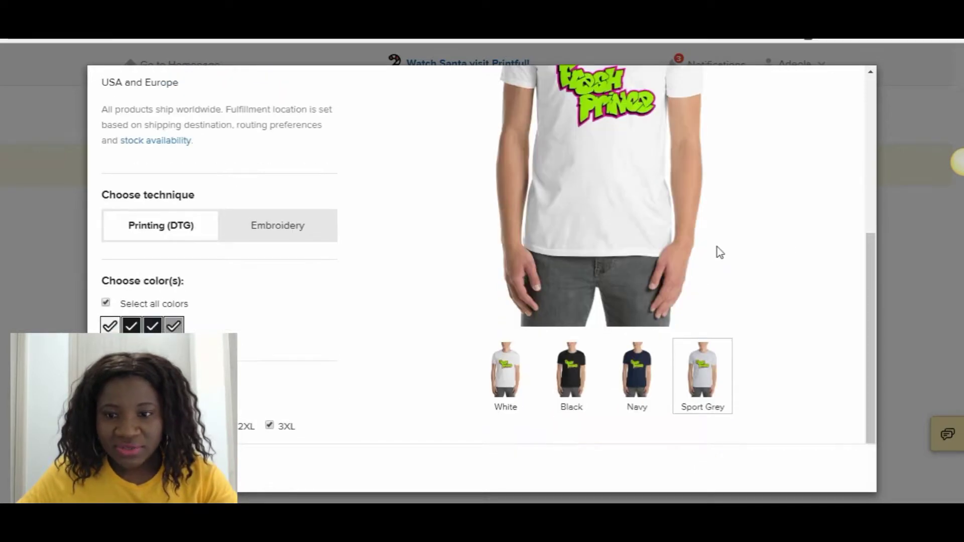
{"action": "left_click", "coordinate": [708, 351]}
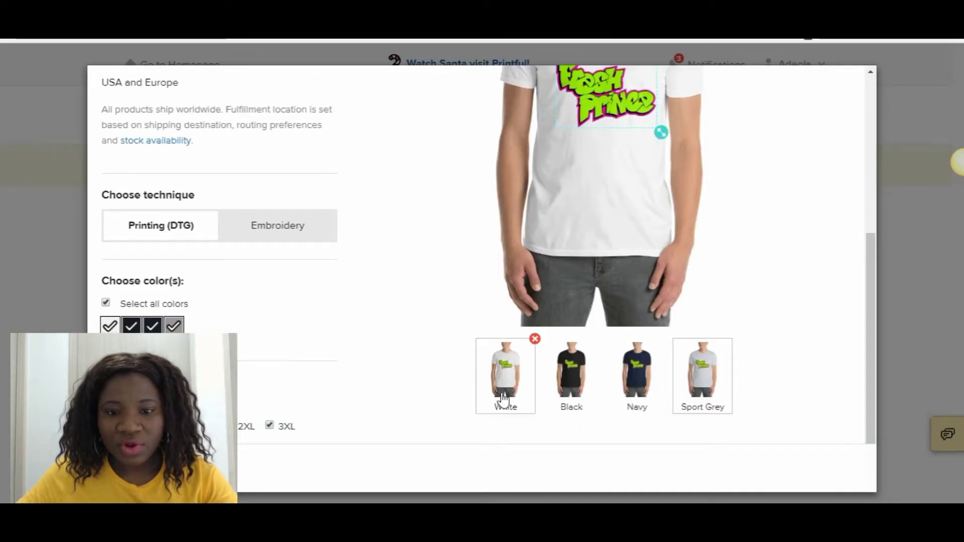
{"action": "scroll", "coordinate": [601, 351], "scroll_direction": "up", "scroll_amount": 2}
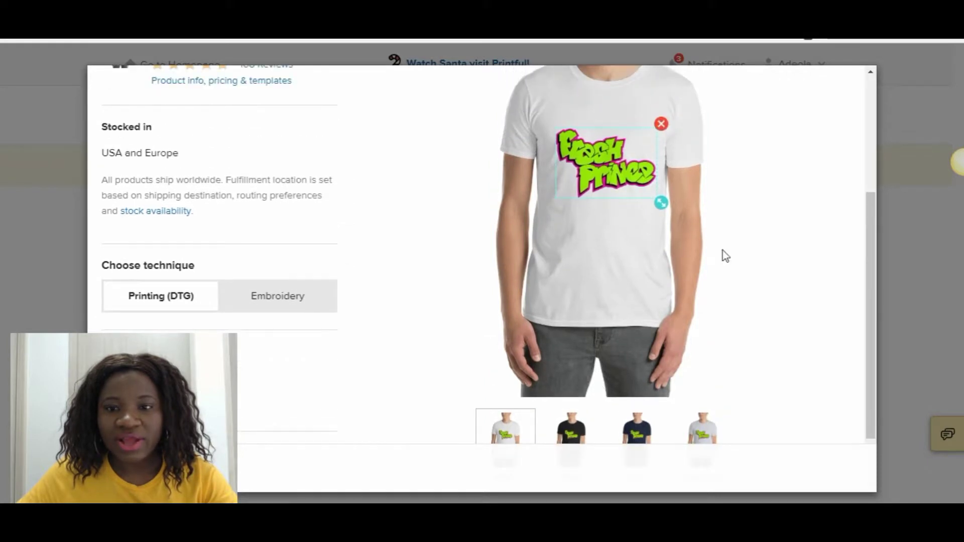
{"action": "scroll", "coordinate": [705, 254], "scroll_direction": "down", "scroll_amount": 2}
{"action": "left_click", "coordinate": [570, 372]}
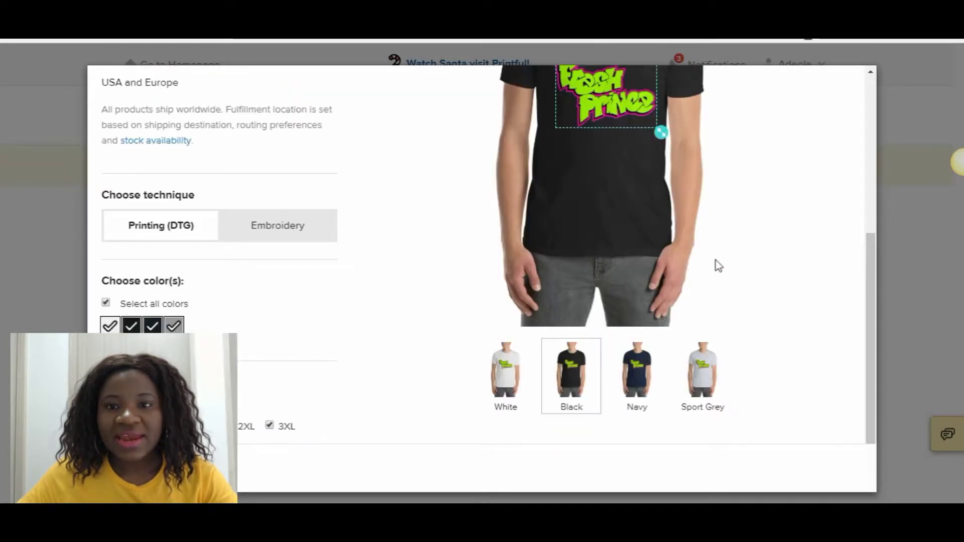
{"action": "scroll", "coordinate": [719, 265], "scroll_direction": "up", "scroll_amount": 1}
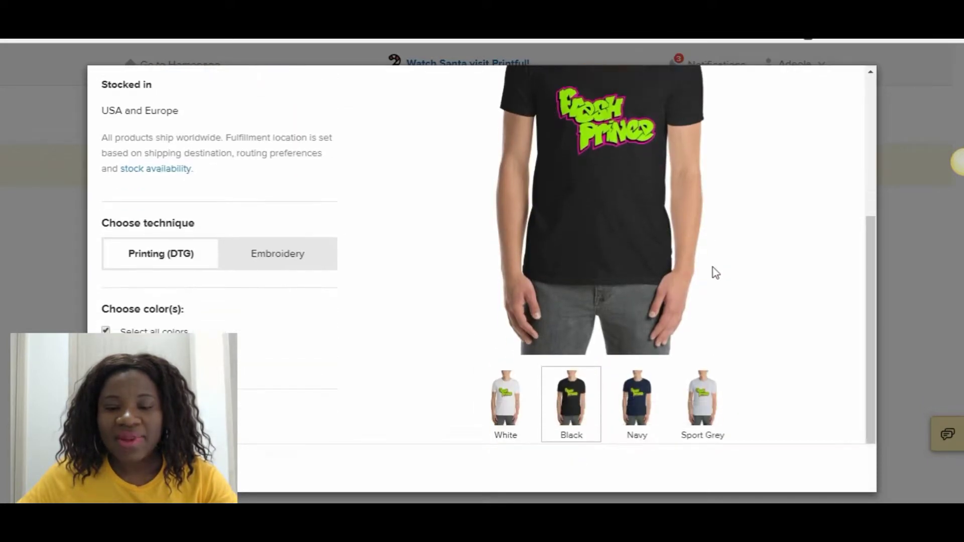
{"action": "scroll", "coordinate": [715, 272], "scroll_direction": "down", "scroll_amount": 1}
{"action": "left_click", "coordinate": [642, 367]}
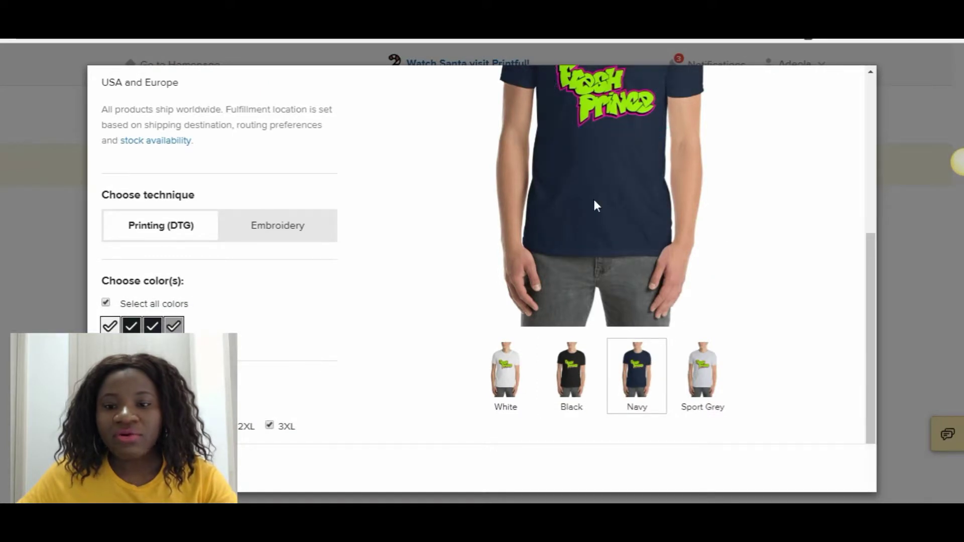
{"action": "left_click", "coordinate": [713, 413]}
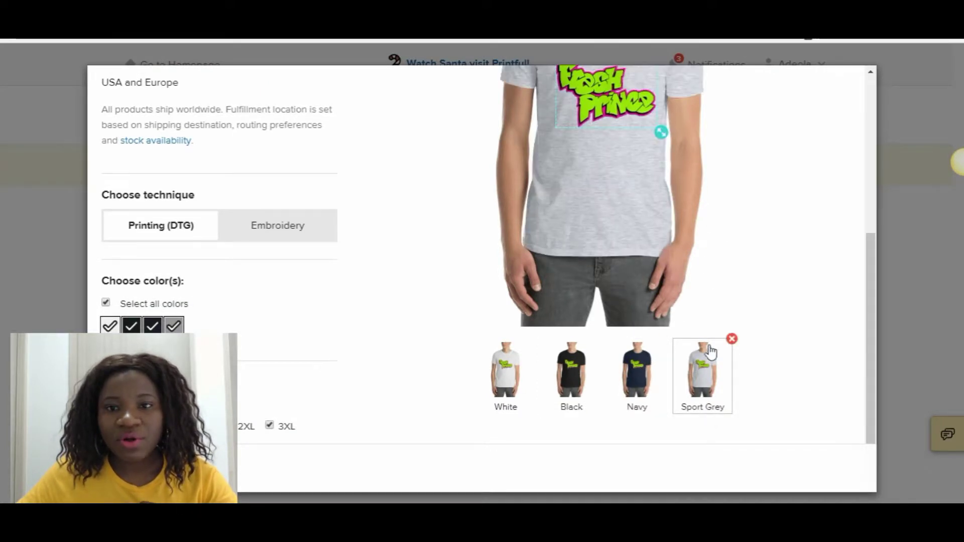
{"action": "scroll", "coordinate": [733, 172], "scroll_direction": "up", "scroll_amount": 5}
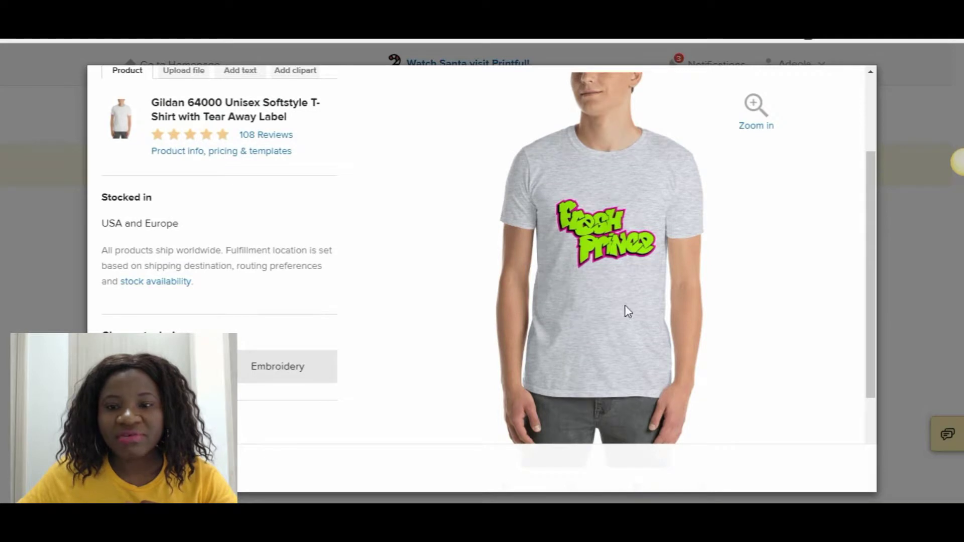
{"action": "scroll", "coordinate": [721, 293], "scroll_direction": "down", "scroll_amount": 5}
{"action": "scroll", "coordinate": [721, 288], "scroll_direction": "up", "scroll_amount": 2}
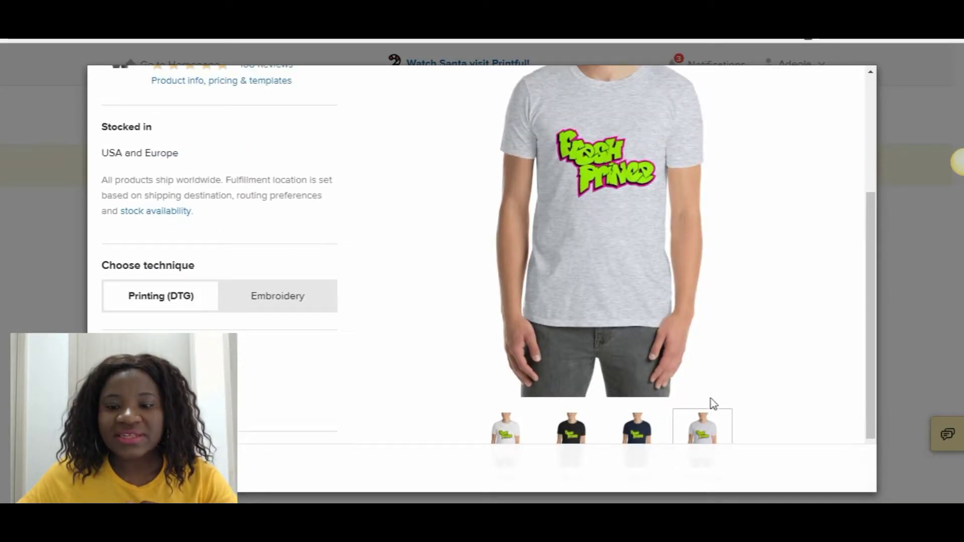
- Remove the Sport Grey and White variants from the product and preview the Navy shirt
{"action": "scroll", "coordinate": [715, 397], "scroll_direction": "down", "scroll_amount": 3}
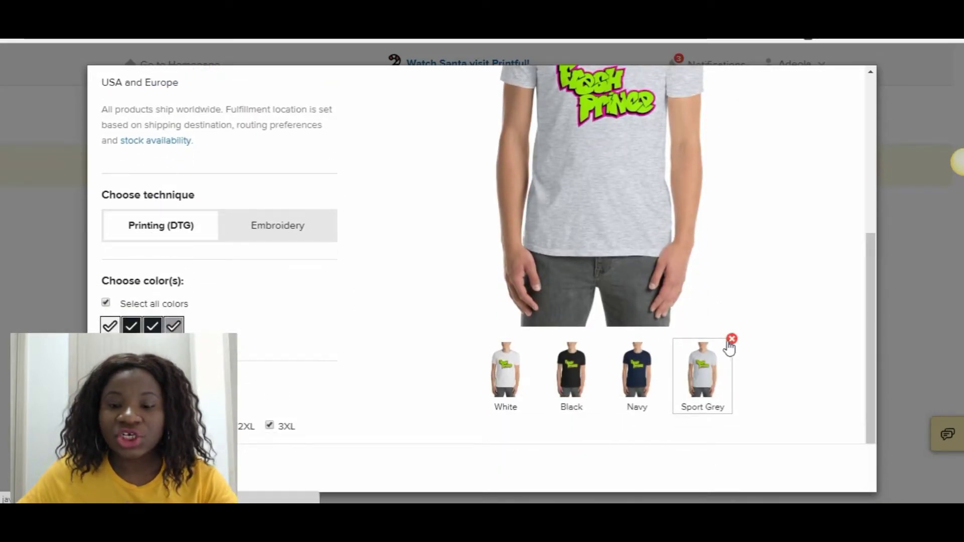
{"action": "left_click", "coordinate": [731, 340]}
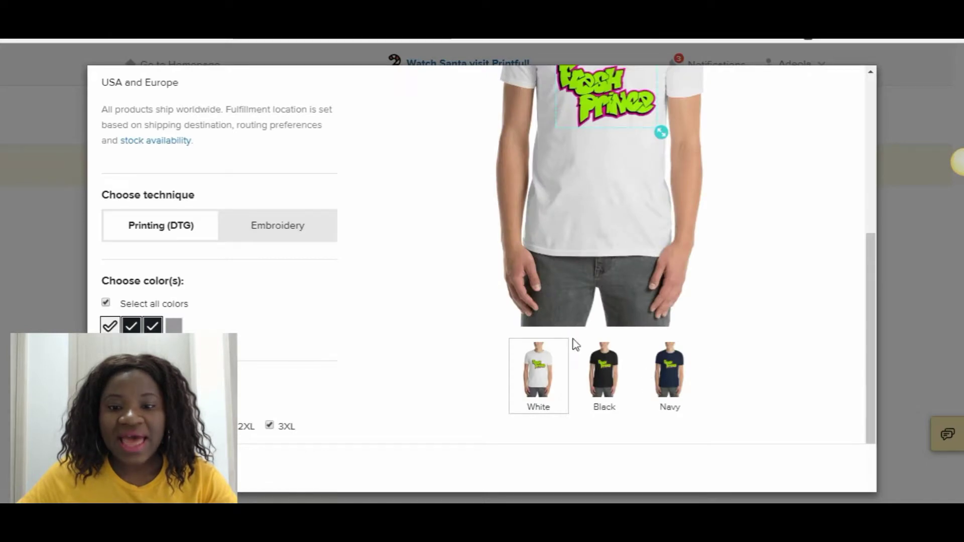
{"action": "left_click", "coordinate": [567, 340]}
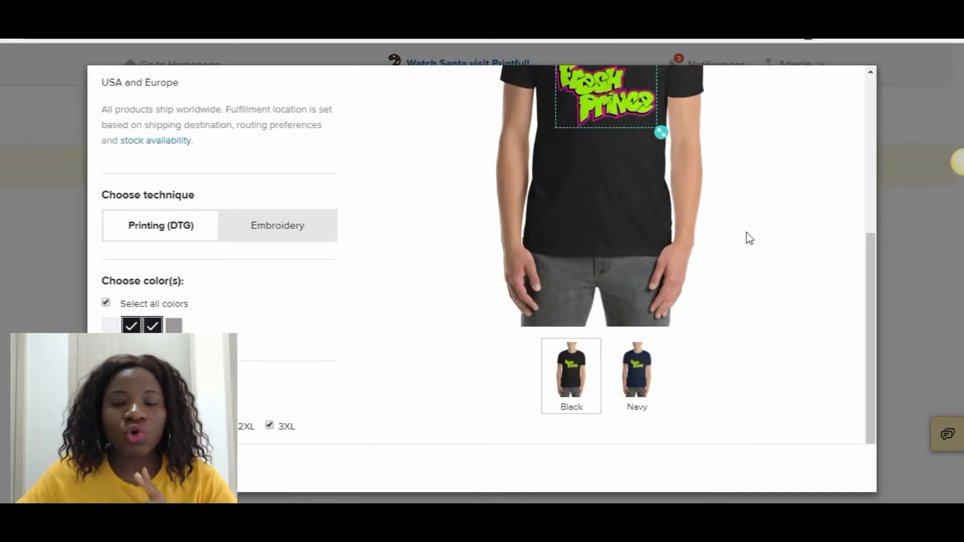
{"action": "scroll", "coordinate": [740, 250], "scroll_direction": "up", "scroll_amount": 2}
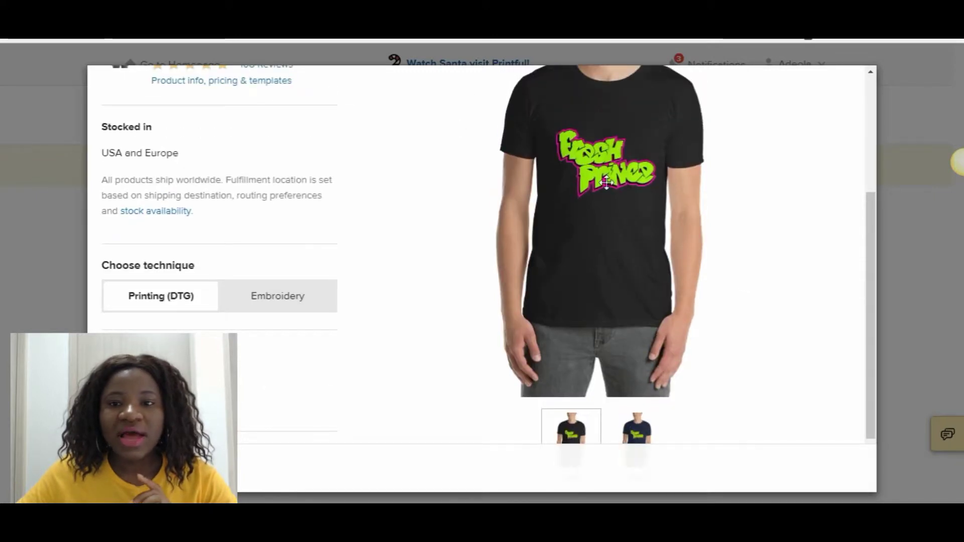
{"action": "left_click", "coordinate": [637, 428]}
{"action": "left_click", "coordinate": [753, 240]}
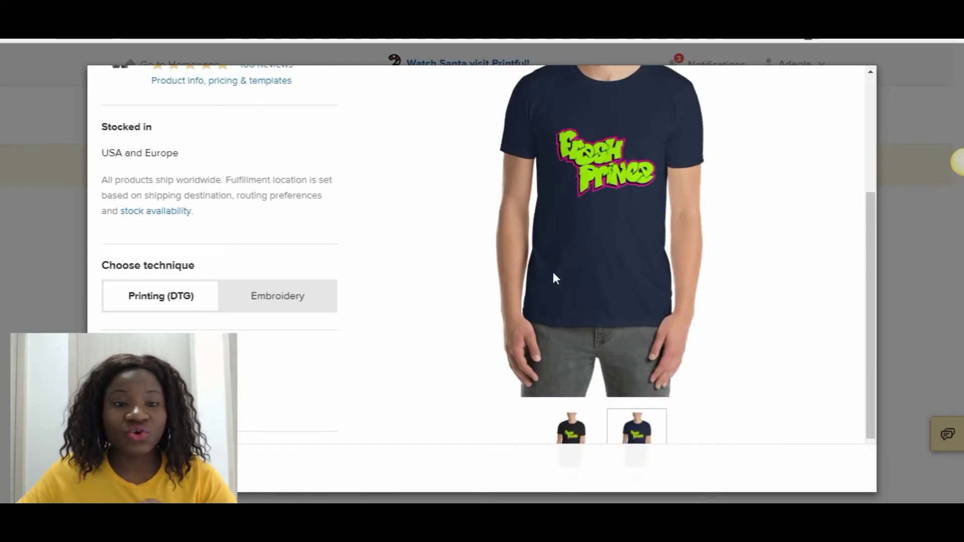
- Add the text "awesome" to the front of the shirt
{"action": "scroll", "coordinate": [213, 332], "scroll_direction": "up", "scroll_amount": 4}
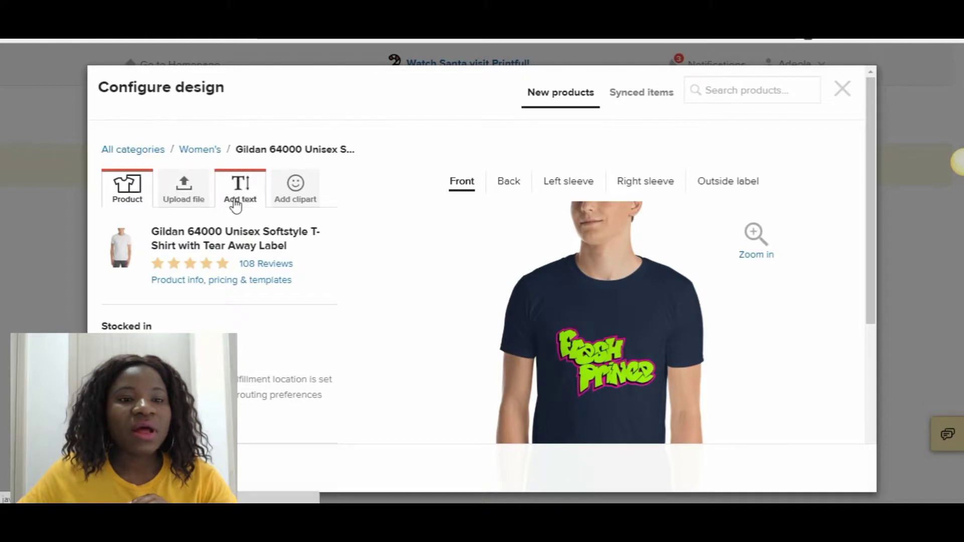
{"action": "left_click", "coordinate": [238, 198]}
{"action": "scroll", "coordinate": [151, 233], "scroll_direction": "down", "scroll_amount": 1}
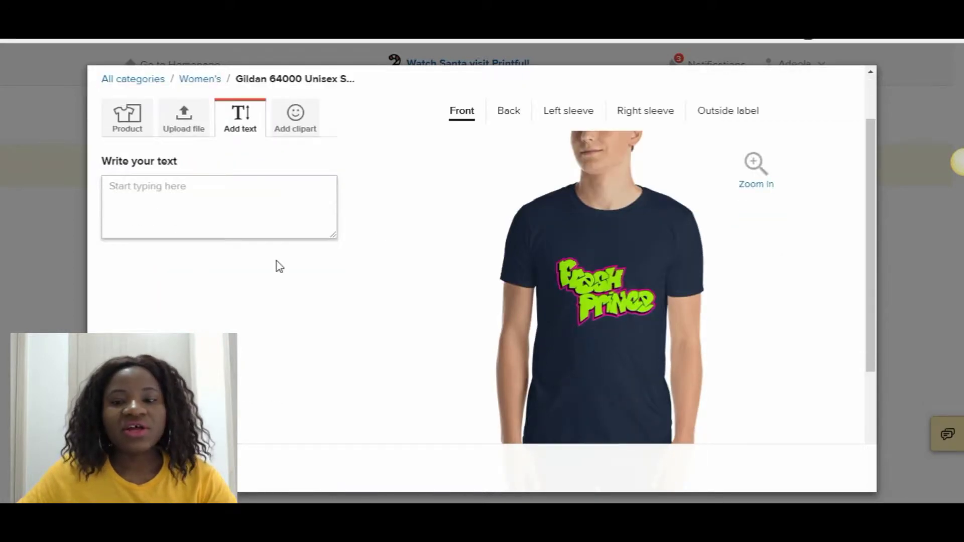
{"action": "left_click", "coordinate": [290, 209]}
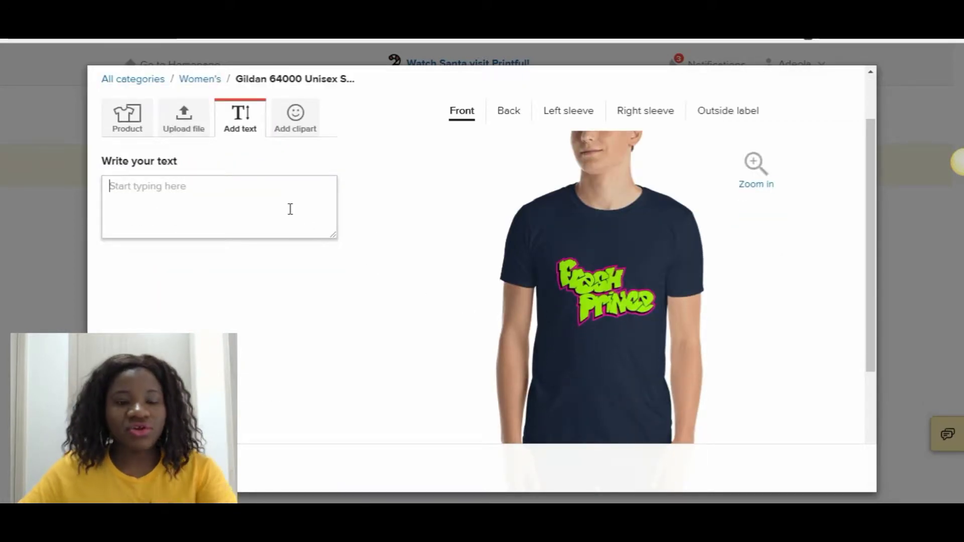
{"action": "type", "text": "exc"}
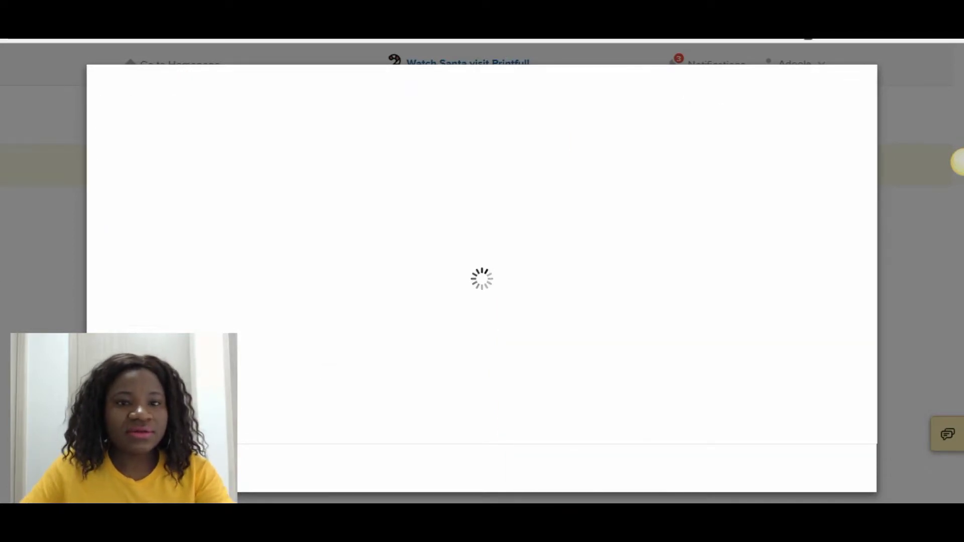
{"action": "scroll", "coordinate": [216, 195], "scroll_direction": "down", "scroll_amount": 2}
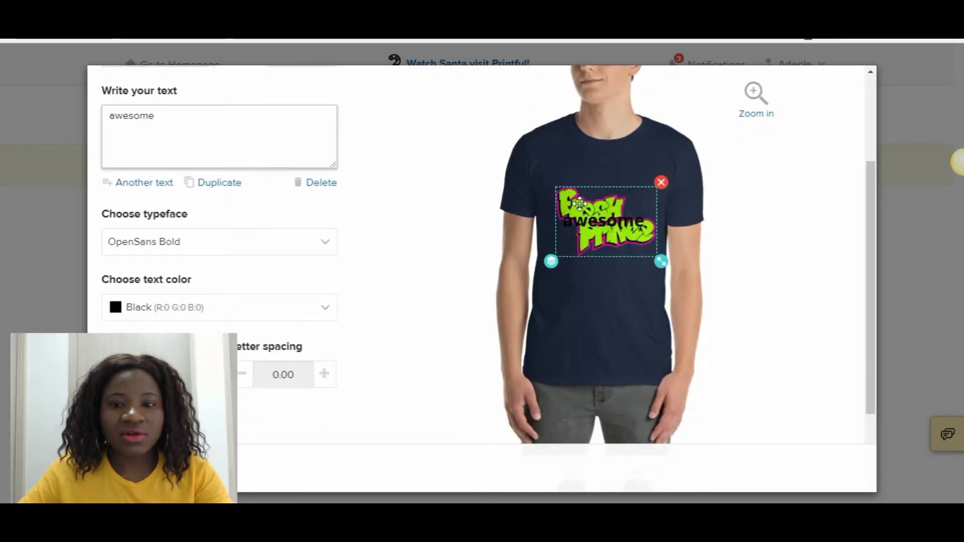
- Move the Fresh Prince design higher on the chest and place the "awesome" text below it
{"action": "left_click", "coordinate": [593, 251]}
{"action": "left_click_drag", "start_coordinate": [592, 251], "coordinate": [579, 168]}
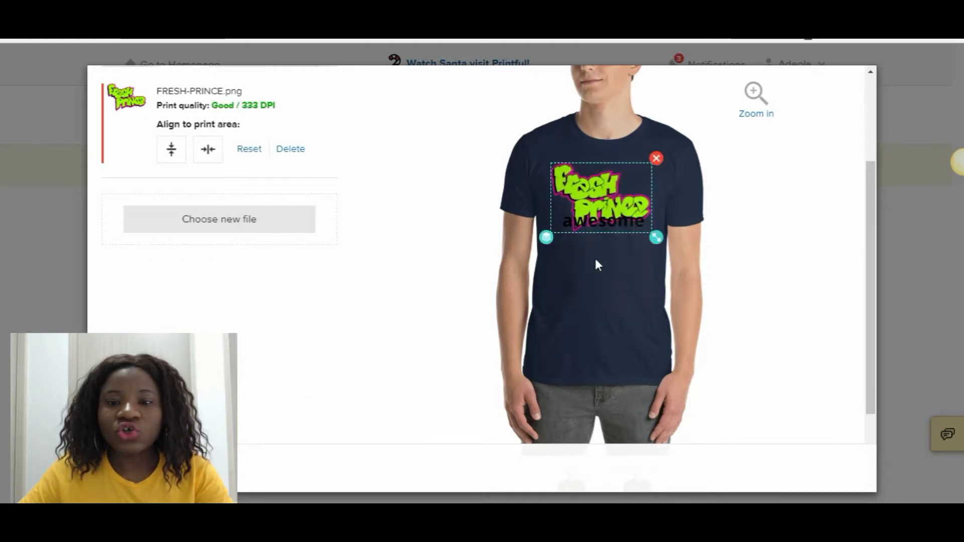
{"action": "left_click", "coordinate": [598, 223]}
{"action": "left_click_drag", "start_coordinate": [620, 239], "coordinate": [619, 251]}
- Set the typeface of the "awesome" text to Molle
{"action": "left_click", "coordinate": [189, 254]}
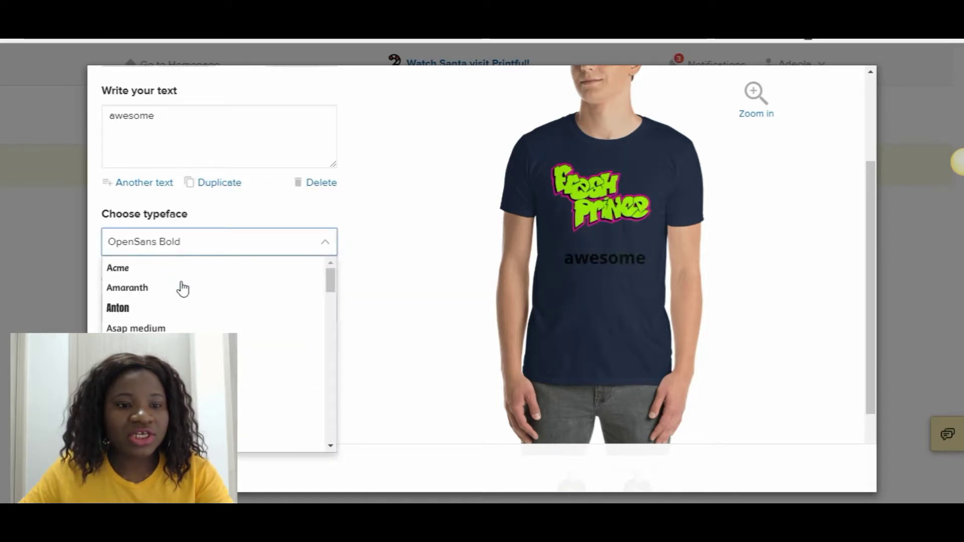
{"action": "scroll", "coordinate": [146, 330], "scroll_direction": "down", "scroll_amount": 15}
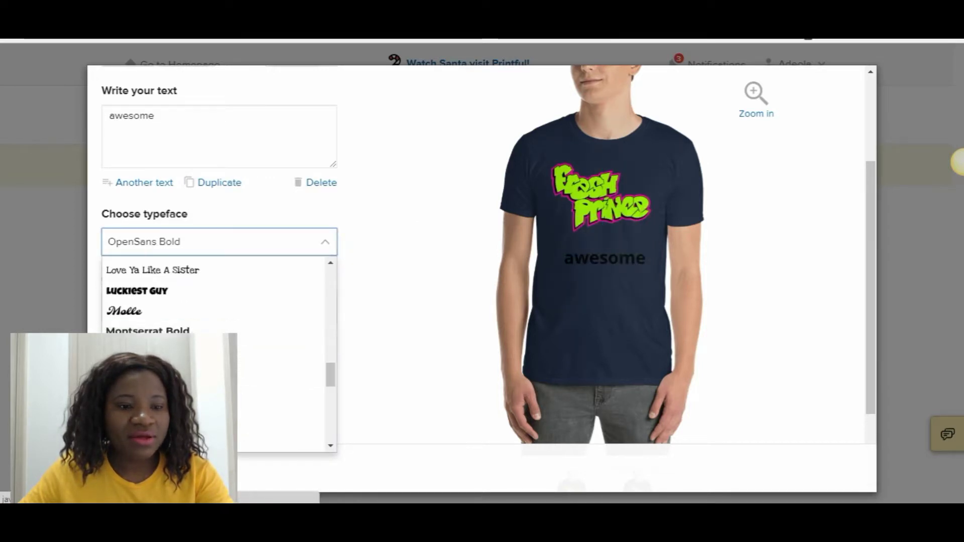
{"action": "left_click", "coordinate": [125, 314]}
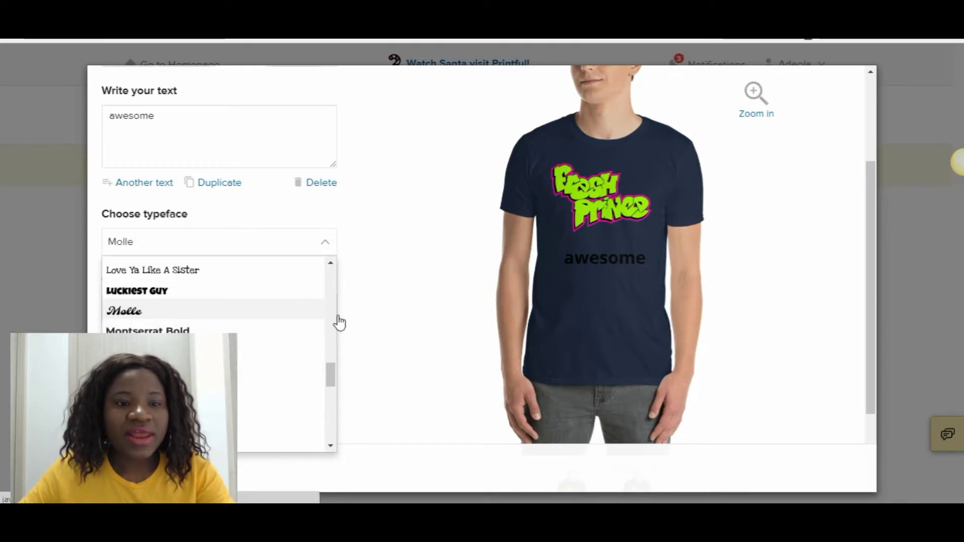
{"action": "left_click", "coordinate": [400, 311]}
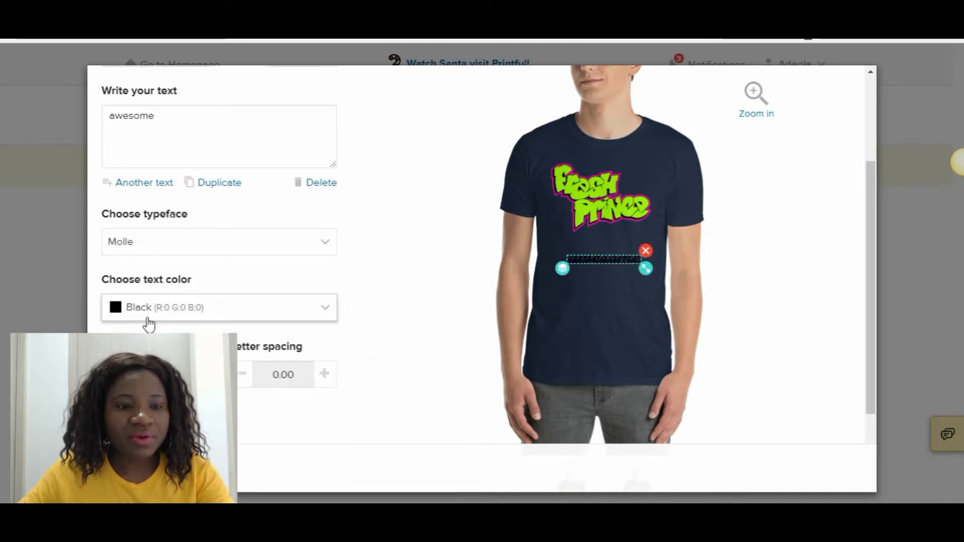
- Set the color of the "awesome" text to White and its letter spacing to 0.40
{"action": "left_click", "coordinate": [180, 317]}
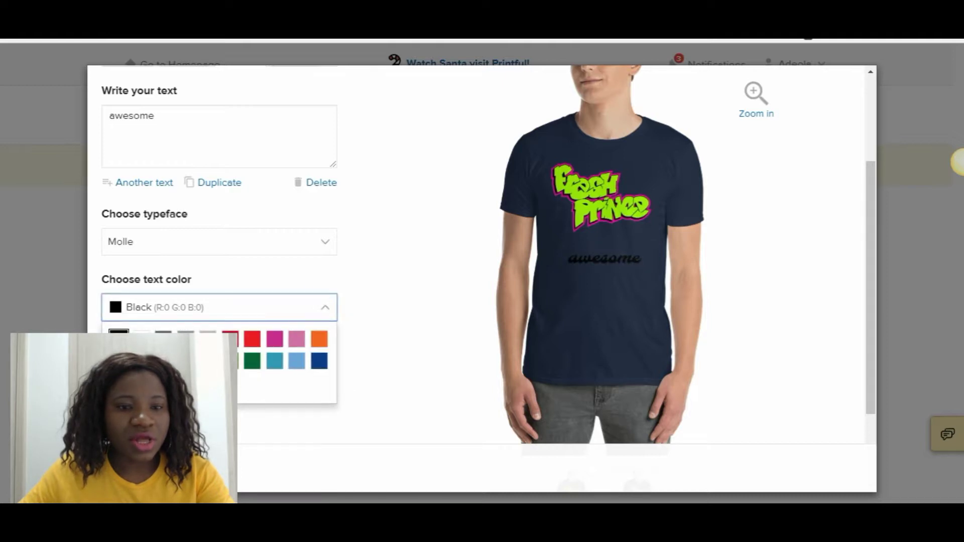
{"action": "left_click", "coordinate": [141, 337]}
{"action": "left_click", "coordinate": [397, 326]}
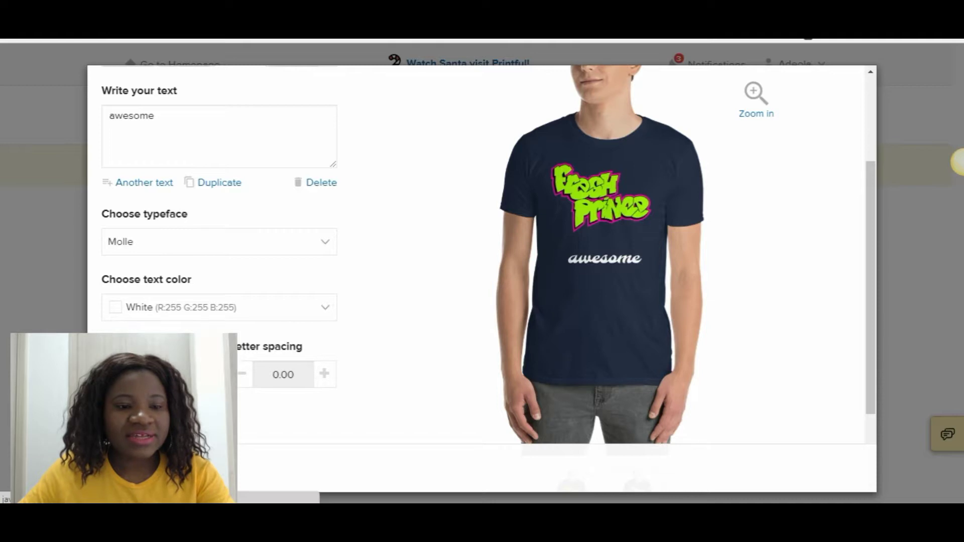
{"action": "left_click", "coordinate": [218, 182]}
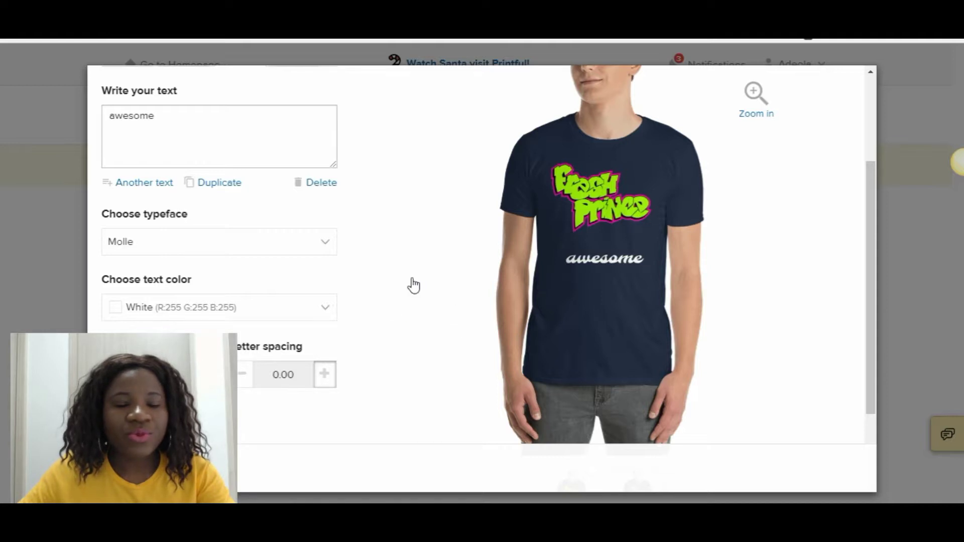
- Add the Christmas tree clipart from Line drawings to the shirt front and shrink it to about half size
{"action": "scroll", "coordinate": [406, 303], "scroll_direction": "up", "scroll_amount": 2}
{"action": "scroll", "coordinate": [406, 303], "scroll_direction": "up", "scroll_amount": 2}
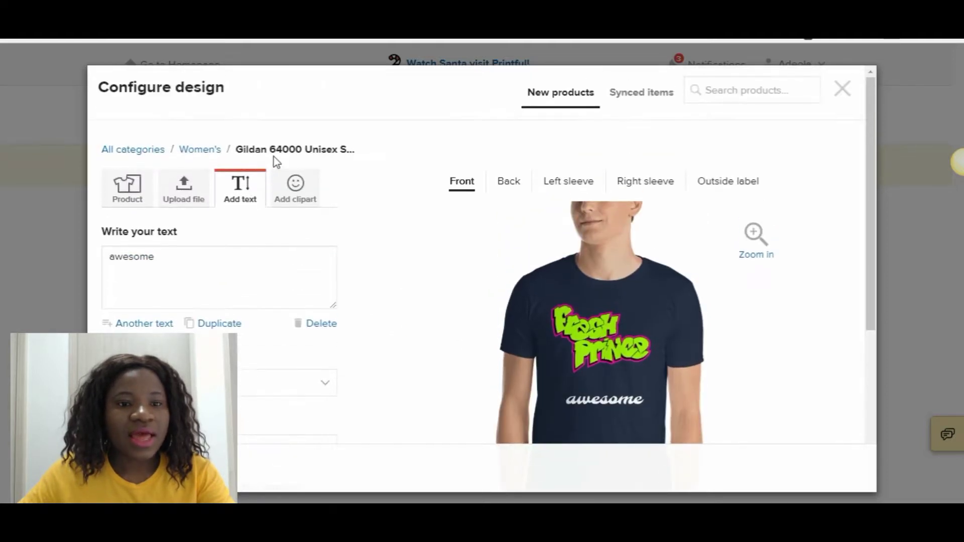
{"action": "left_click", "coordinate": [295, 189]}
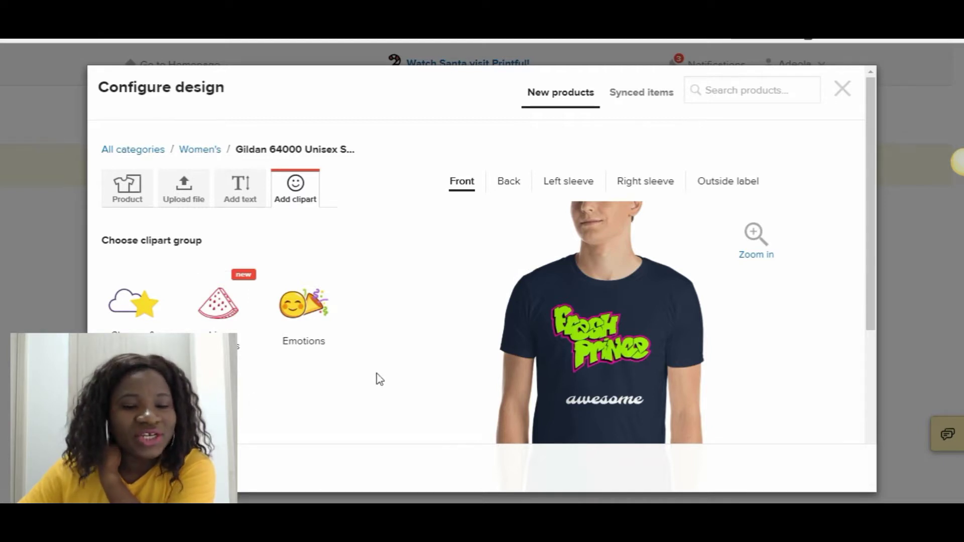
{"action": "left_click", "coordinate": [218, 325]}
{"action": "left_click", "coordinate": [217, 294]}
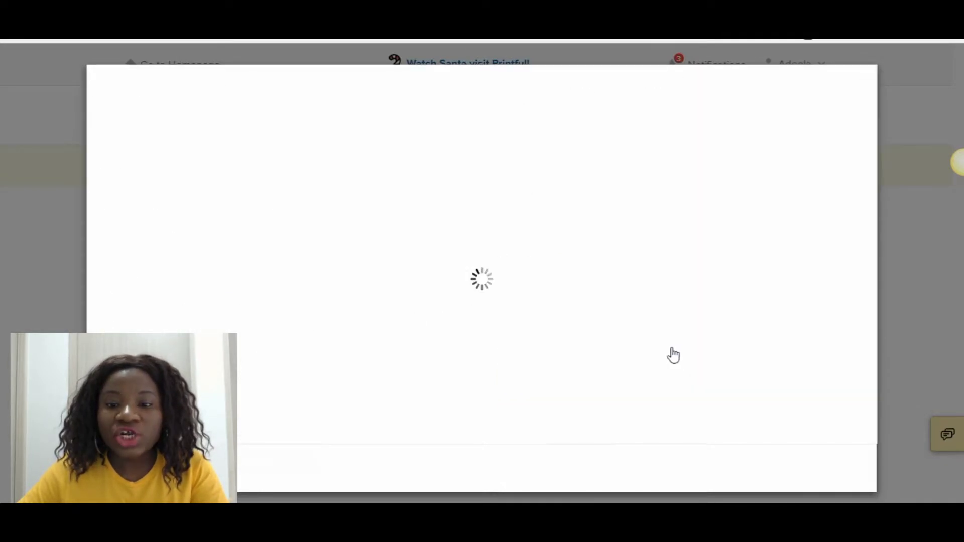
{"action": "scroll", "coordinate": [407, 292], "scroll_direction": "down", "scroll_amount": 1}
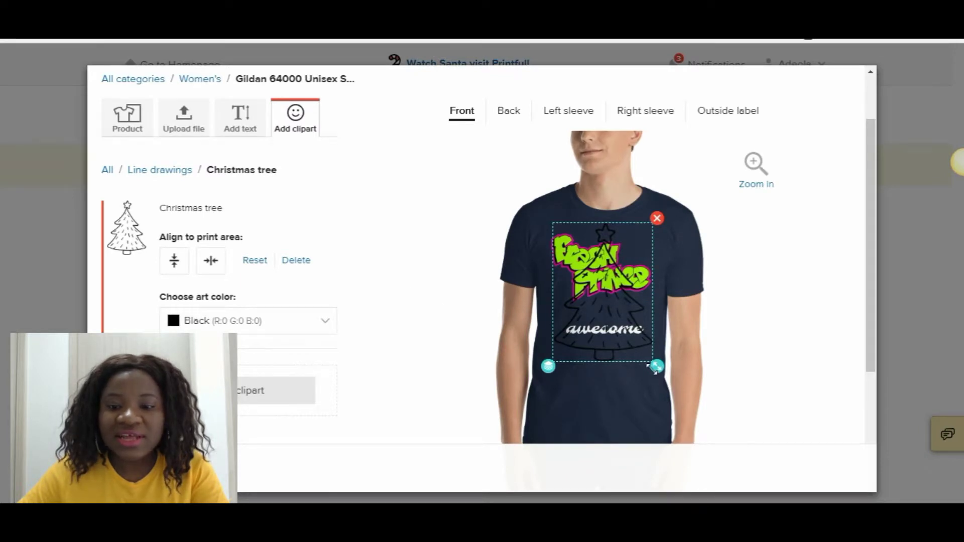
{"action": "left_click_drag", "start_coordinate": [655, 368], "coordinate": [605, 317]}
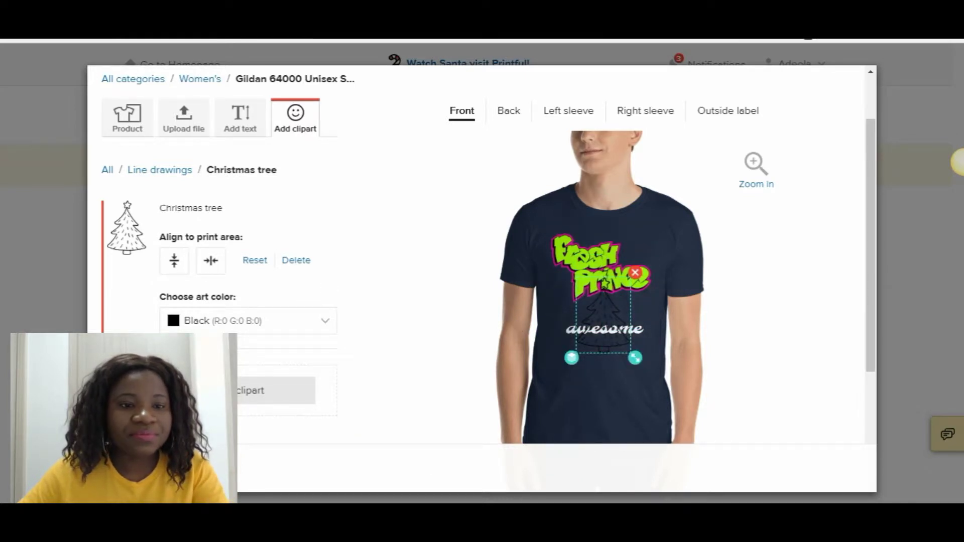
- Set the Christmas tree's art color to Yellow and position it just below the Fresh Prince design
{"action": "scroll", "coordinate": [624, 305], "scroll_direction": "down", "scroll_amount": 1}
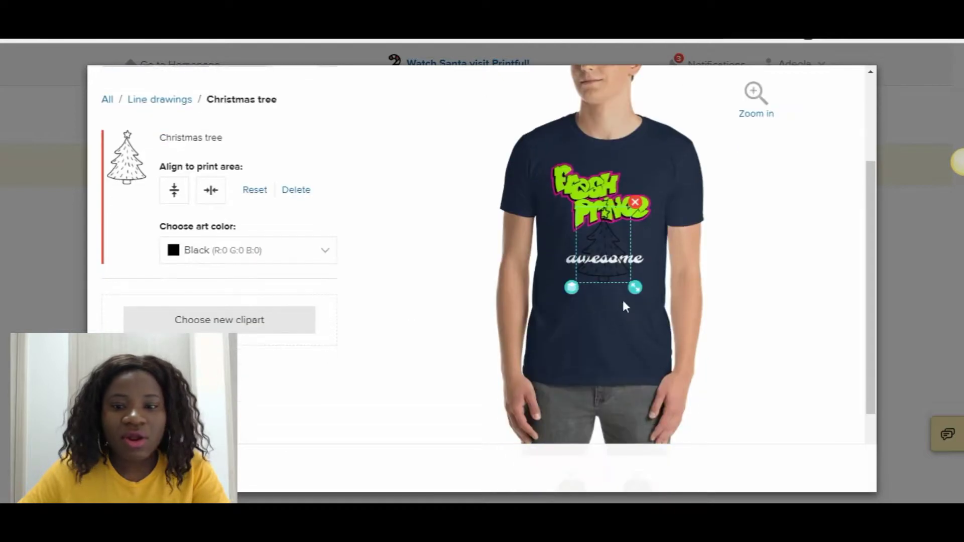
{"action": "left_click", "coordinate": [295, 260]}
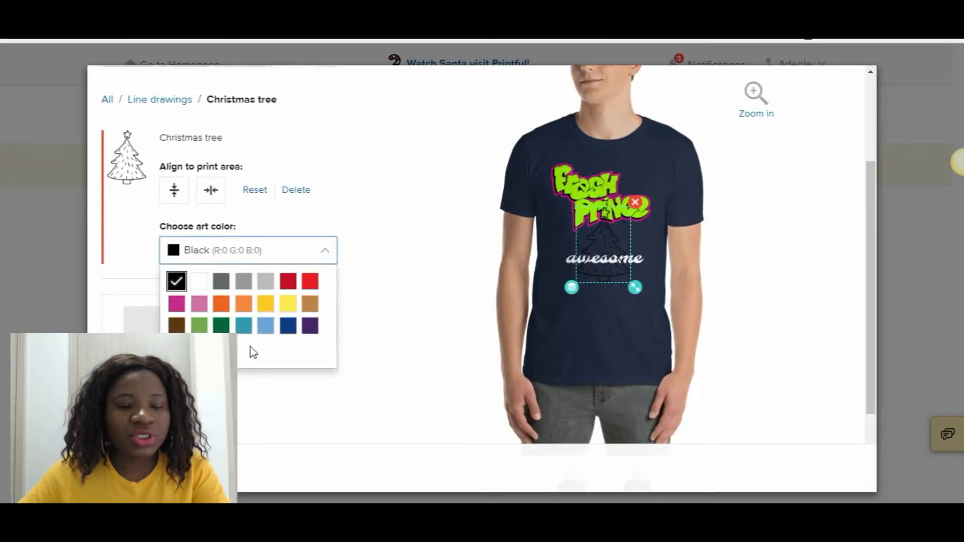
{"action": "left_click", "coordinate": [265, 304]}
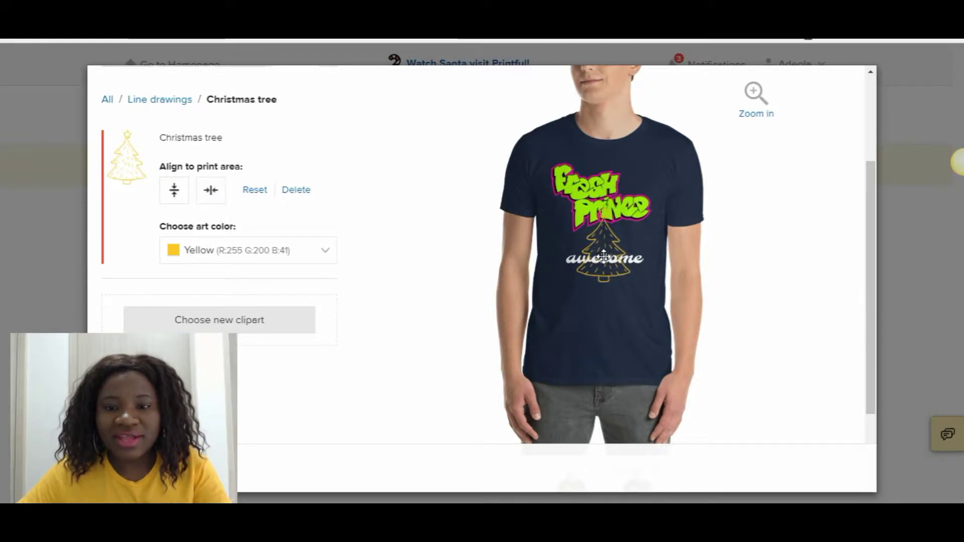
{"action": "left_click_drag", "start_coordinate": [599, 251], "coordinate": [605, 249]}
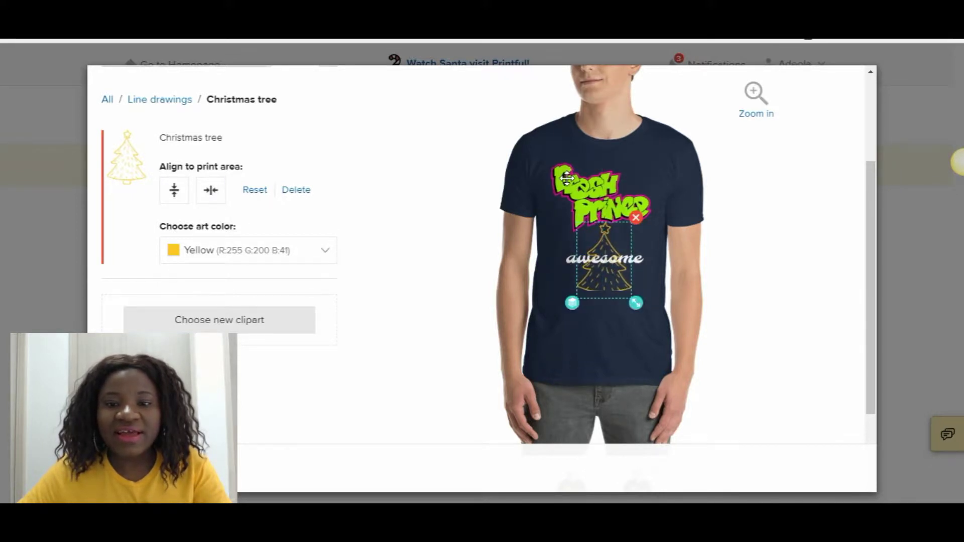
{"action": "left_click", "coordinate": [601, 193]}
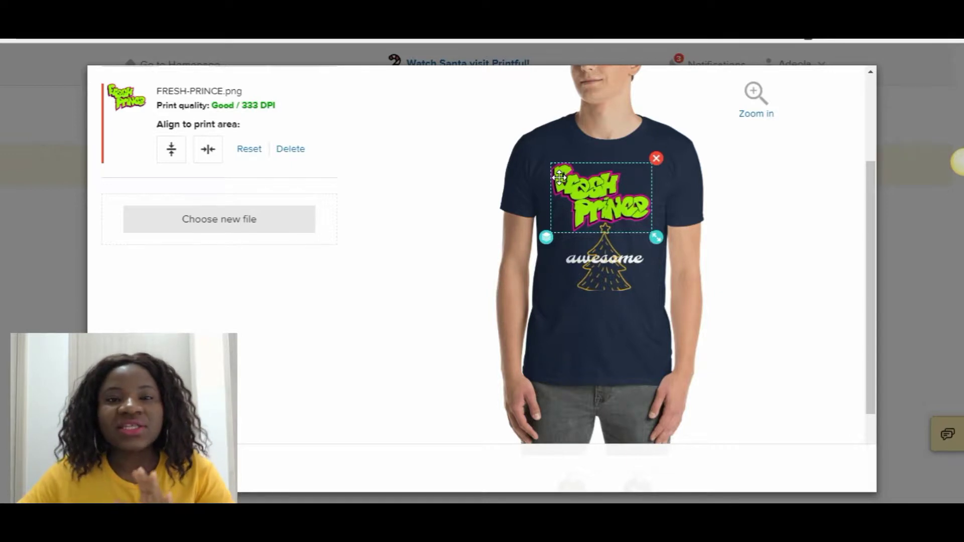
{"action": "left_click", "coordinate": [597, 282]}
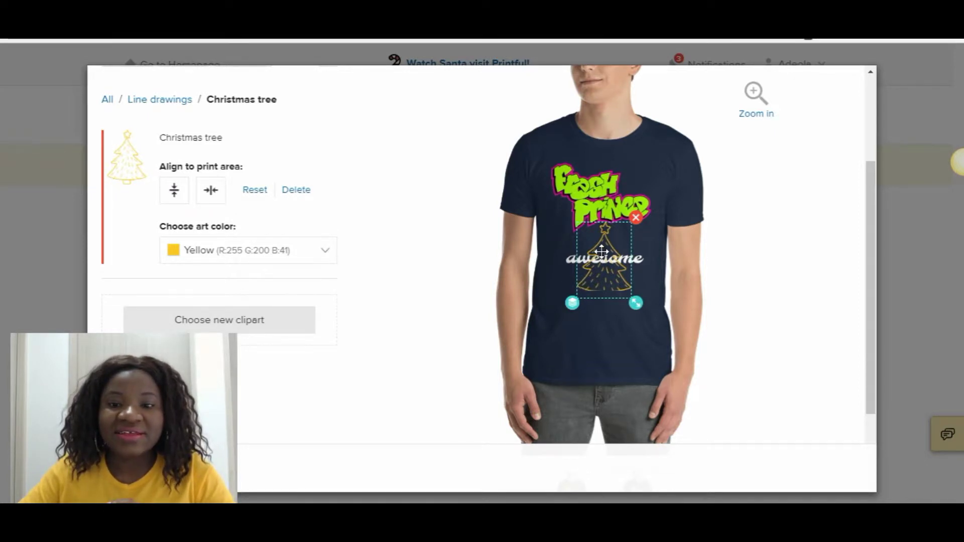
{"action": "left_click_drag", "start_coordinate": [601, 251], "coordinate": [602, 237]}
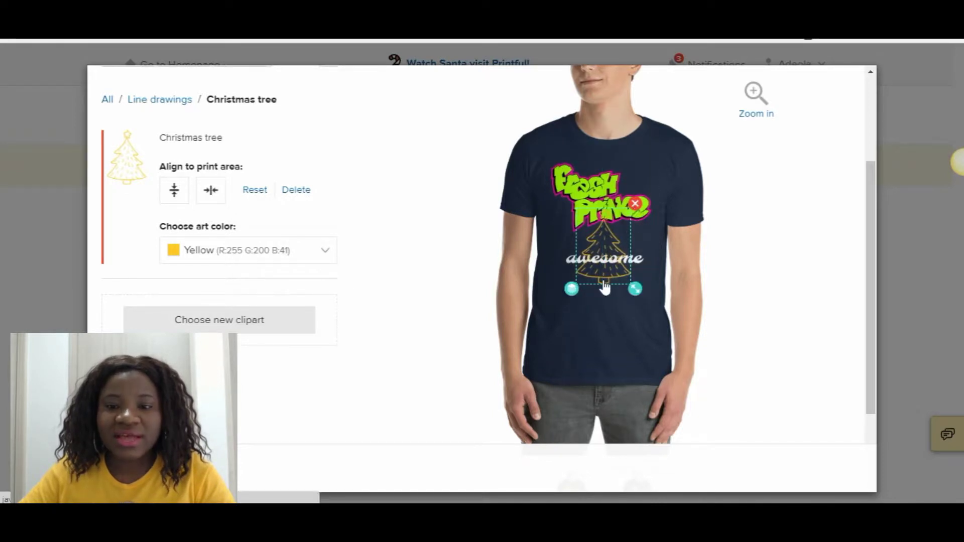
- Delete the Christmas tree clipart and the "awesome" text from the shirt front
{"action": "left_click", "coordinate": [633, 206]}
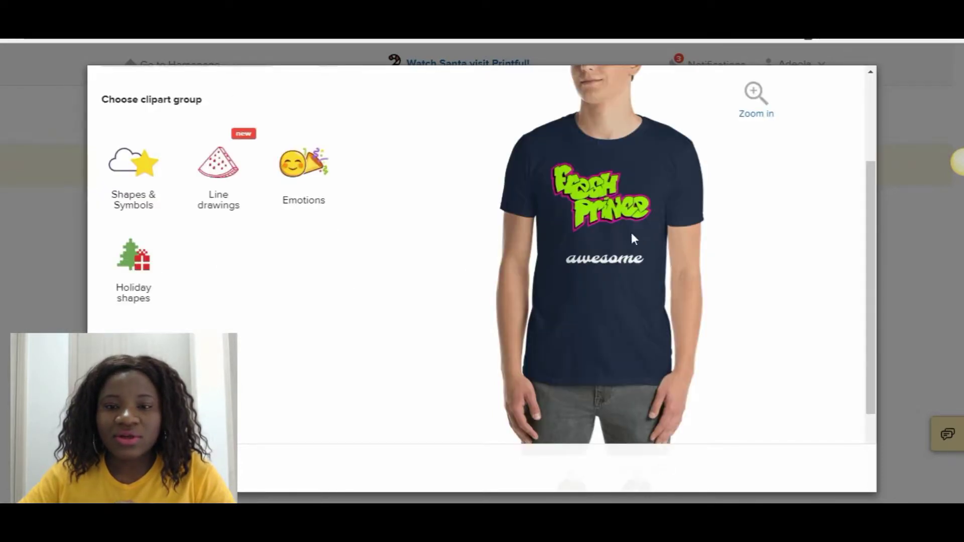
{"action": "left_click", "coordinate": [604, 259]}
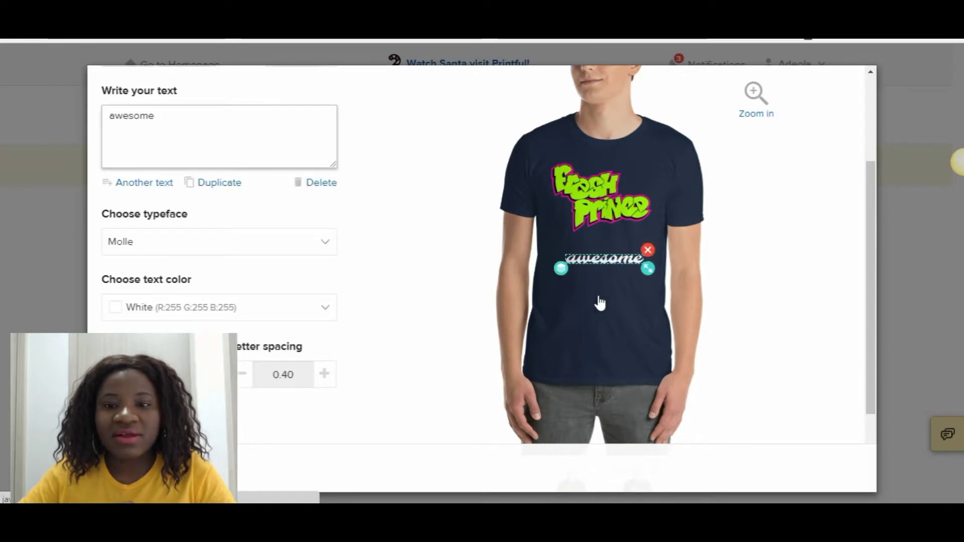
{"action": "left_click", "coordinate": [646, 250]}
- Move the Fresh Prince design slightly lower on the chest within the print area
{"action": "left_click", "coordinate": [624, 223]}
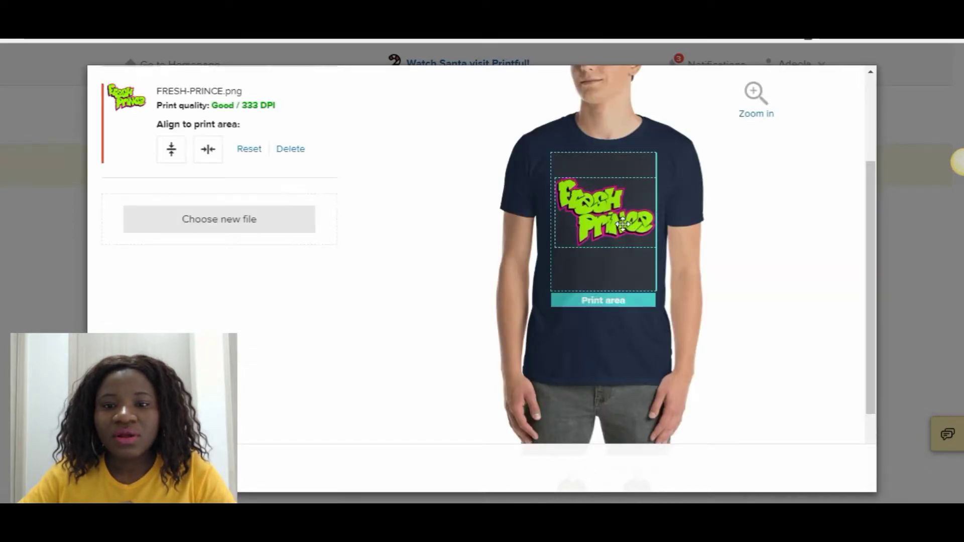
{"action": "scroll", "coordinate": [570, 286], "scroll_direction": "down", "scroll_amount": 2}
{"action": "scroll", "coordinate": [730, 314], "scroll_direction": "up", "scroll_amount": 3}
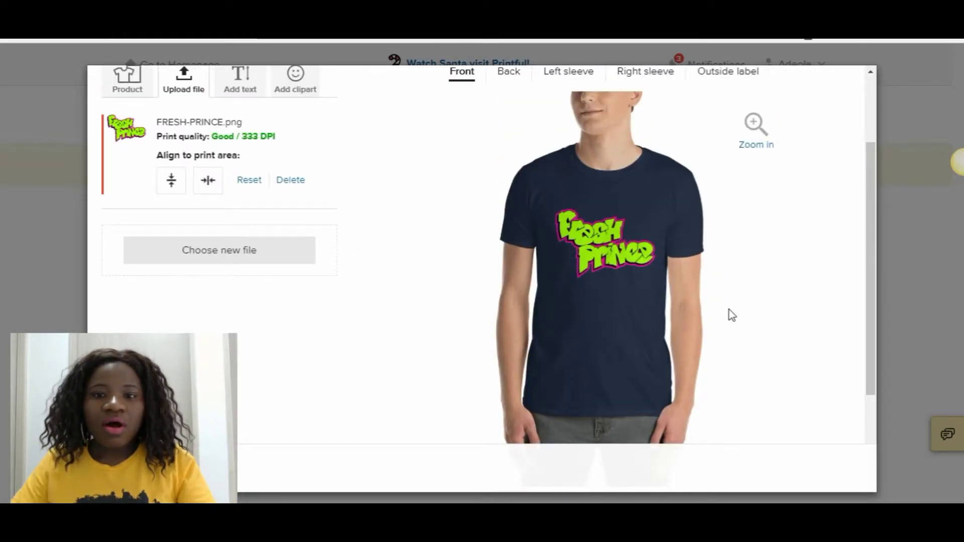
{"action": "scroll", "coordinate": [601, 281], "scroll_direction": "down", "scroll_amount": 3}
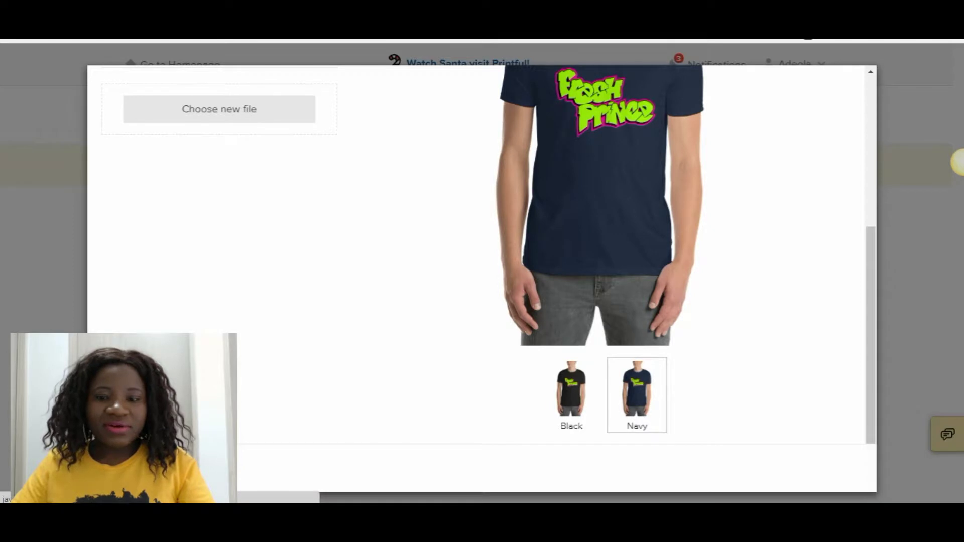
- Continue to the mockup selection and choose the Flat mockups
{"action": "left_click", "coordinate": [170, 468]}
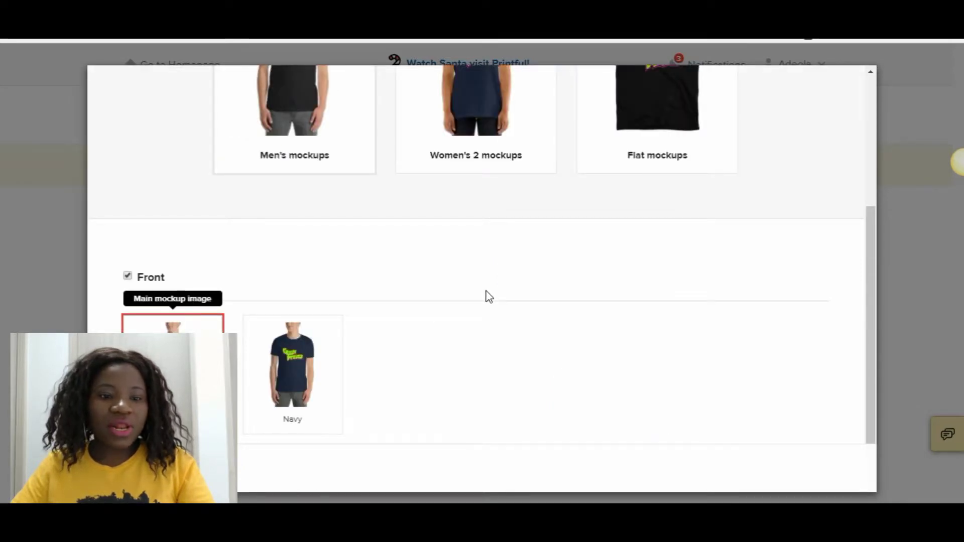
{"action": "scroll", "coordinate": [467, 294], "scroll_direction": "up", "scroll_amount": 3}
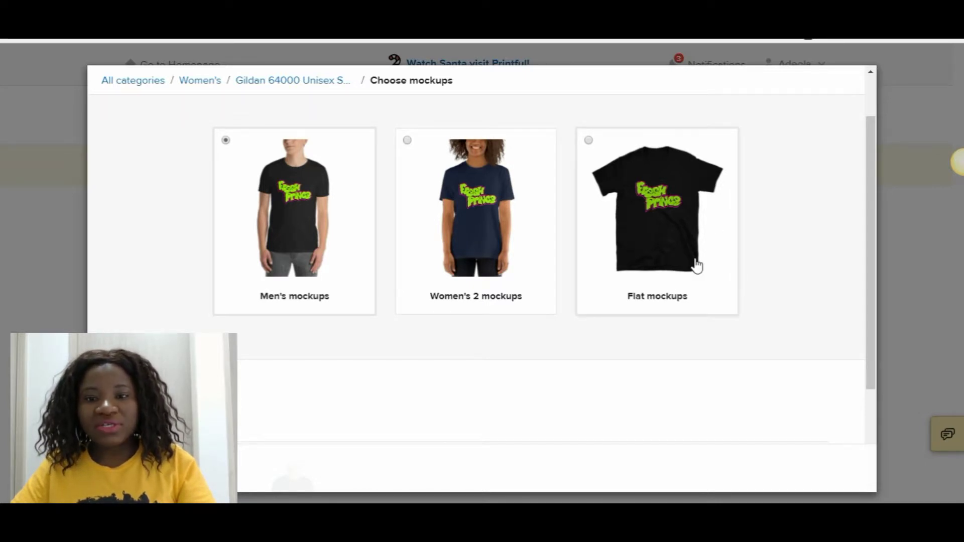
{"action": "left_click", "coordinate": [605, 148]}
{"action": "scroll", "coordinate": [502, 337], "scroll_direction": "down", "scroll_amount": 3}
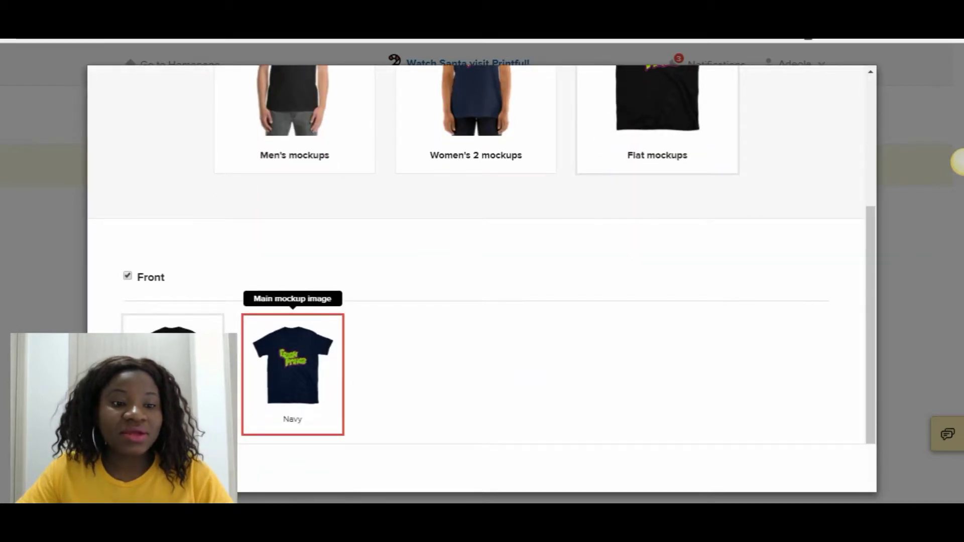
- Make the Black shirt the main mockup image
{"action": "scroll", "coordinate": [337, 381], "scroll_direction": "up", "scroll_amount": 3}
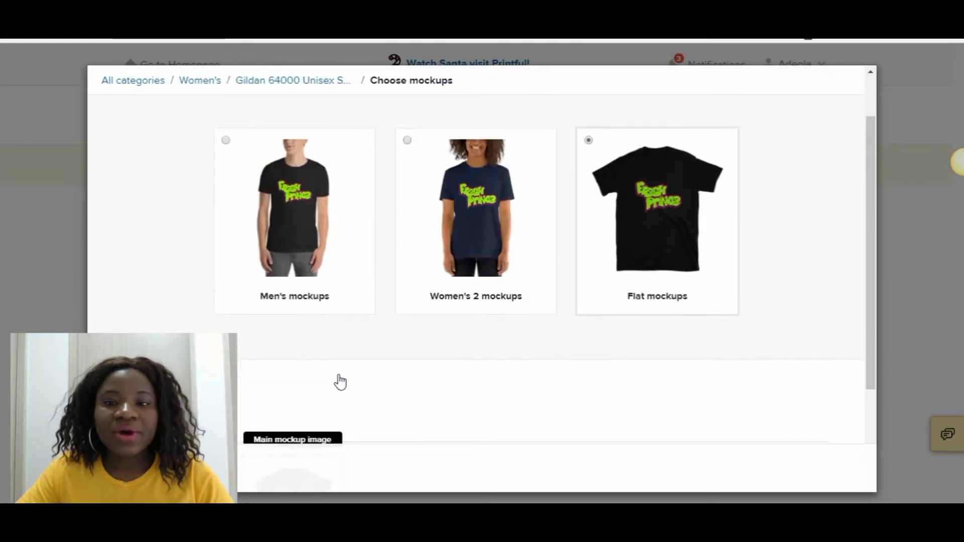
{"action": "scroll", "coordinate": [338, 381], "scroll_direction": "down", "scroll_amount": 3}
{"action": "left_click", "coordinate": [173, 373]}
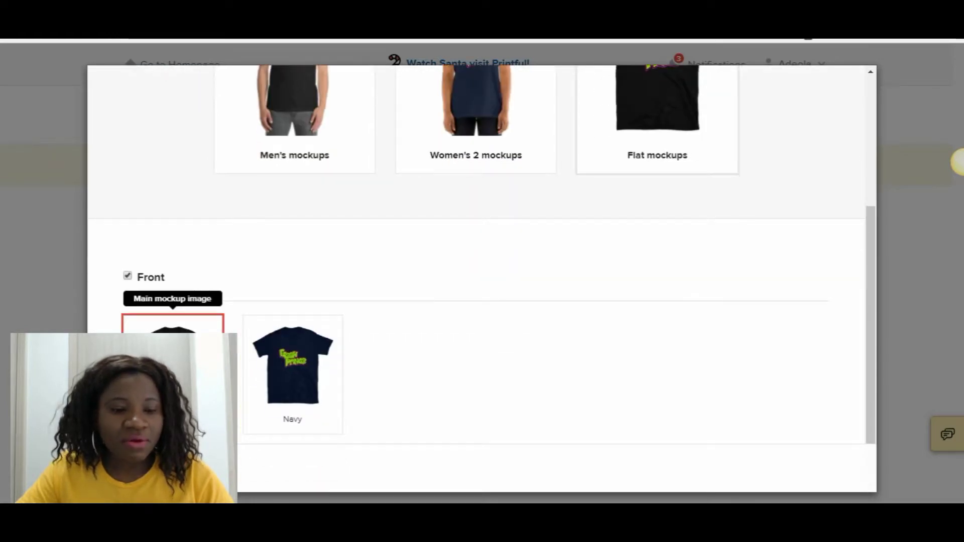
- Continue to the product description and delete its closing sentence about the model's size and measurements
{"action": "left_click", "coordinate": [173, 468]}
{"action": "scroll", "coordinate": [521, 211], "scroll_direction": "down", "scroll_amount": 3}
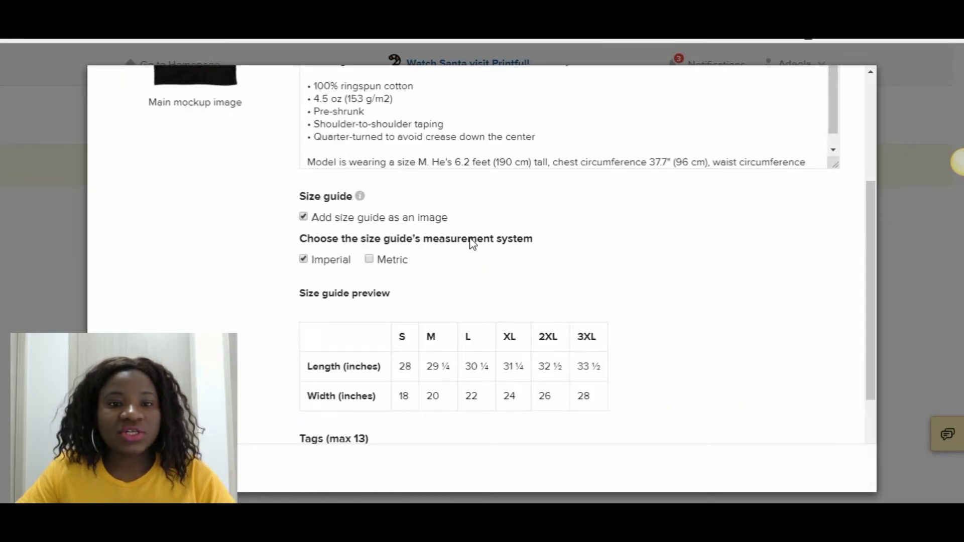
{"action": "scroll", "coordinate": [472, 243], "scroll_direction": "up", "scroll_amount": 4}
{"action": "scroll", "coordinate": [417, 281], "scroll_direction": "down", "scroll_amount": 2}
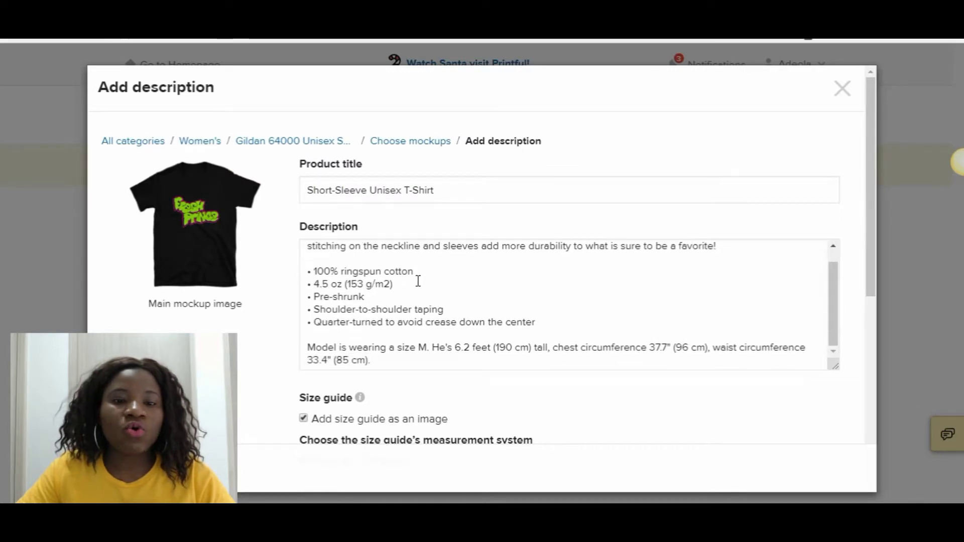
{"action": "scroll", "coordinate": [417, 281], "scroll_direction": "down", "scroll_amount": 3}
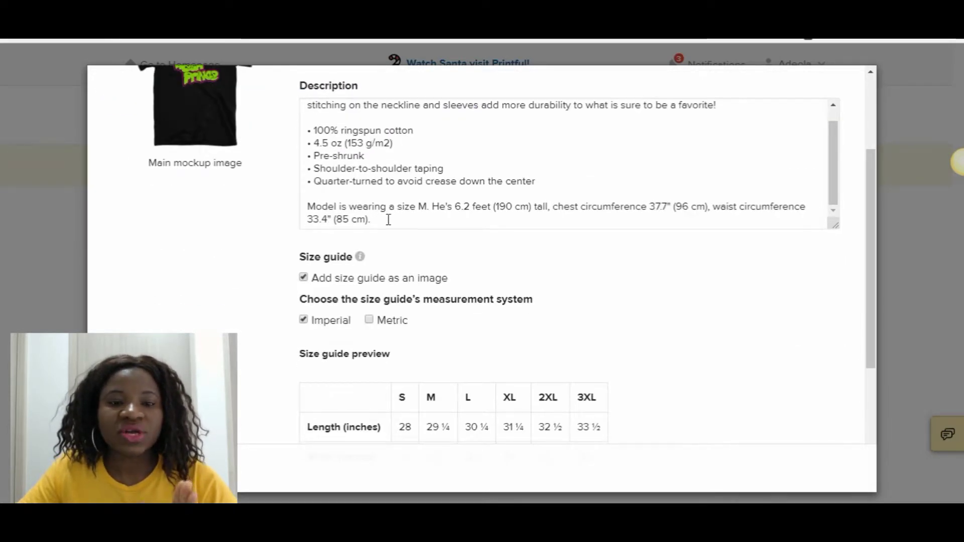
{"action": "left_click_drag", "start_coordinate": [388, 220], "coordinate": [296, 212]}
{"action": "key", "text": "BackSpace"}
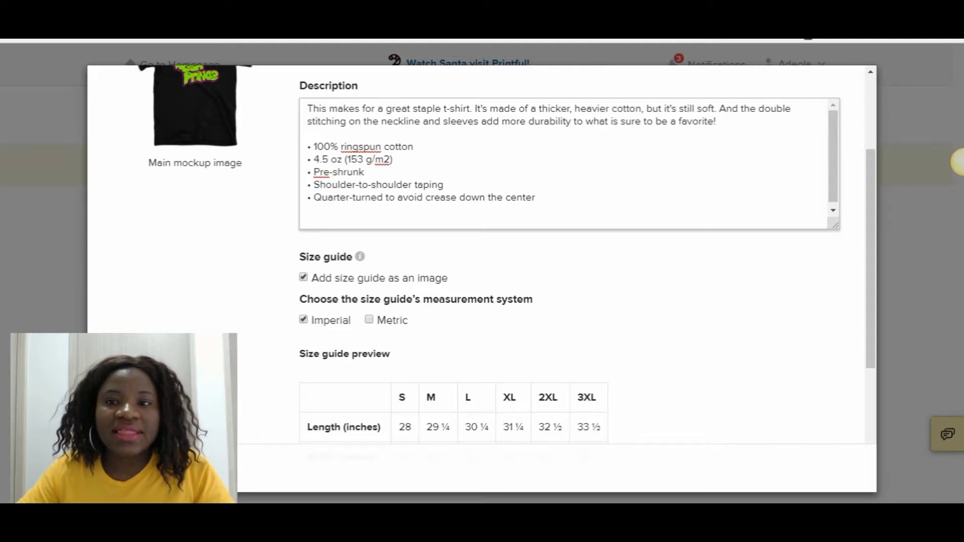
- Change the product title to "Fresh Prince African American Men Shirt"
{"action": "scroll", "coordinate": [675, 276], "scroll_direction": "up", "scroll_amount": 10}
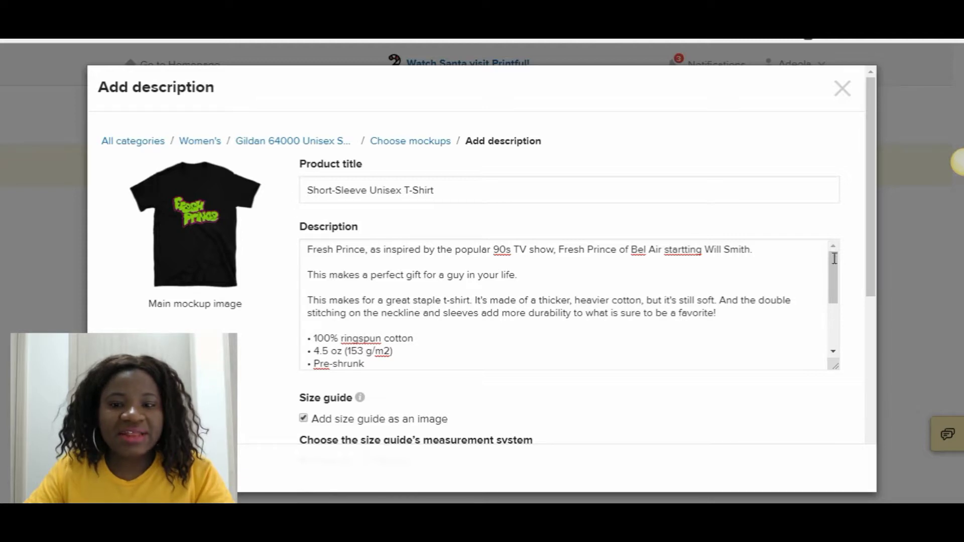
{"action": "left_click", "coordinate": [308, 194]}
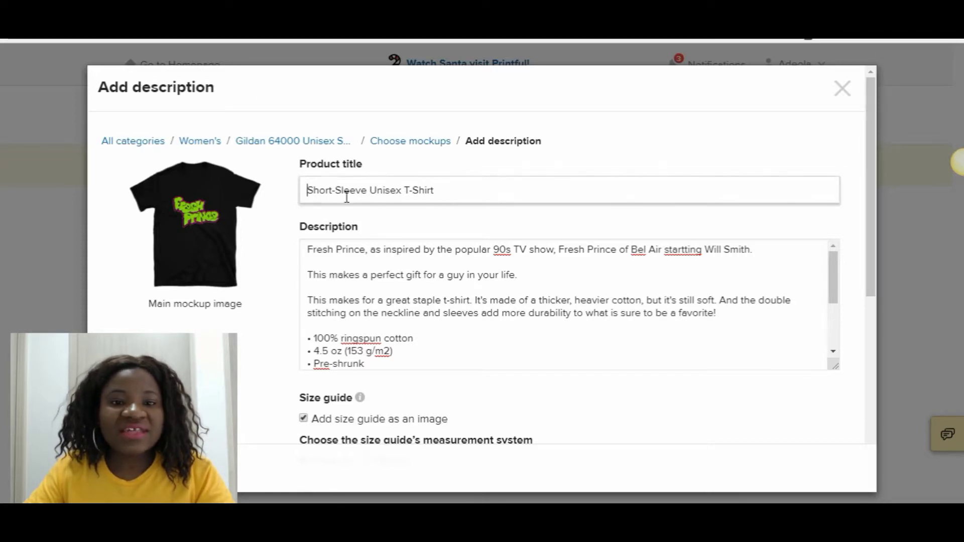
{"action": "type", "text": "Fresh Pri"}
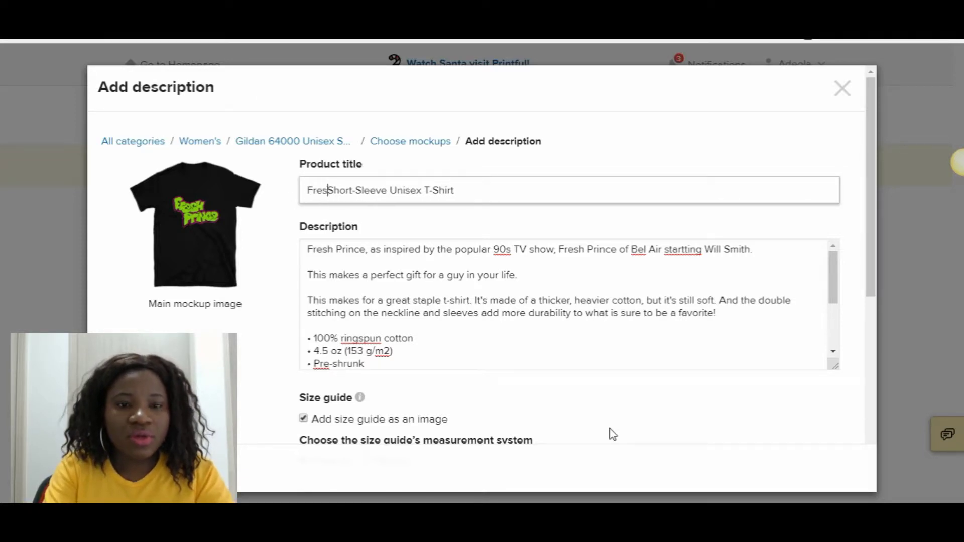
{"action": "type", "text": "nce African"}
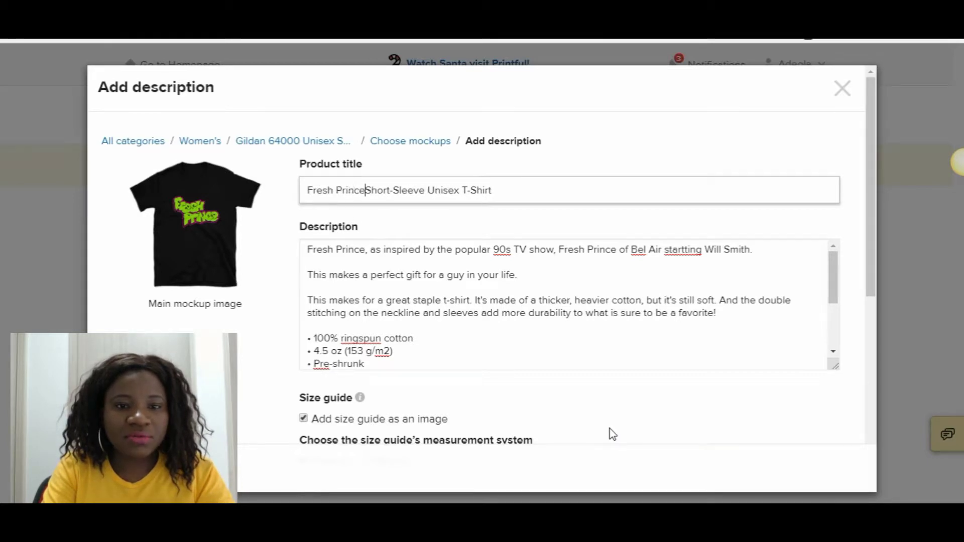
{"action": "type", "text": " American"}
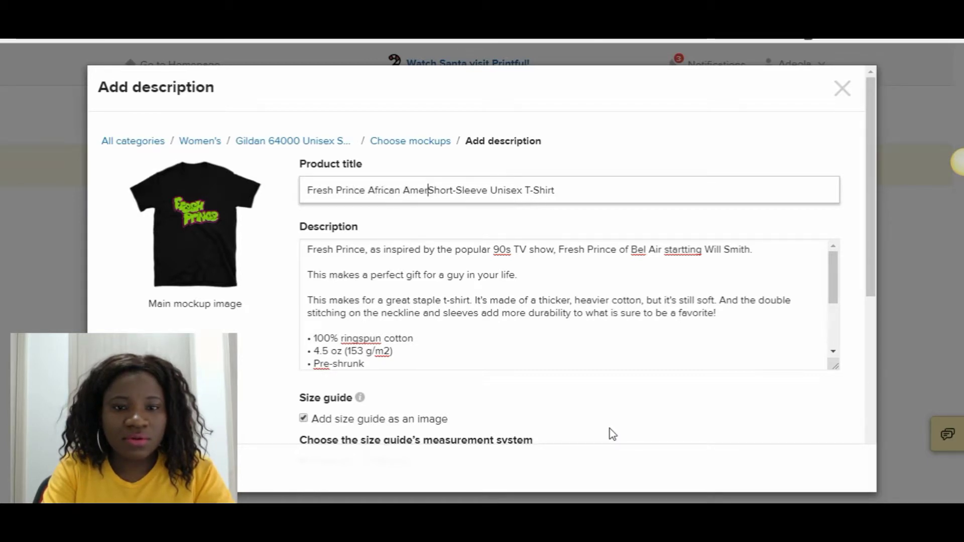
{"action": "key", "text": "Delete"}
{"action": "key", "text": "Delete"}
{"action": "key", "text": "Delete"}
{"action": "key", "text": "Delete"}
{"action": "key", "text": "Delete"}
{"action": "key", "text": "Delete"}
{"action": "key", "text": "Delete"}
{"action": "key", "text": "Delete"}
{"action": "key", "text": "Delete"}
{"action": "key", "text": "Delete"}
{"action": "key", "text": "Delete"}
{"action": "key", "text": "Delete"}
{"action": "key", "text": "Delete"}
{"action": "key", "text": "Delete"}
{"action": "key", "text": "Delete"}
{"action": "key", "text": "Delete"}
{"action": "key", "text": "Delete"}
{"action": "key", "text": "Delete"}
{"action": "key", "text": "Delete"}
{"action": "key", "text": "Delete"}
{"action": "key", "text": "Delete"}
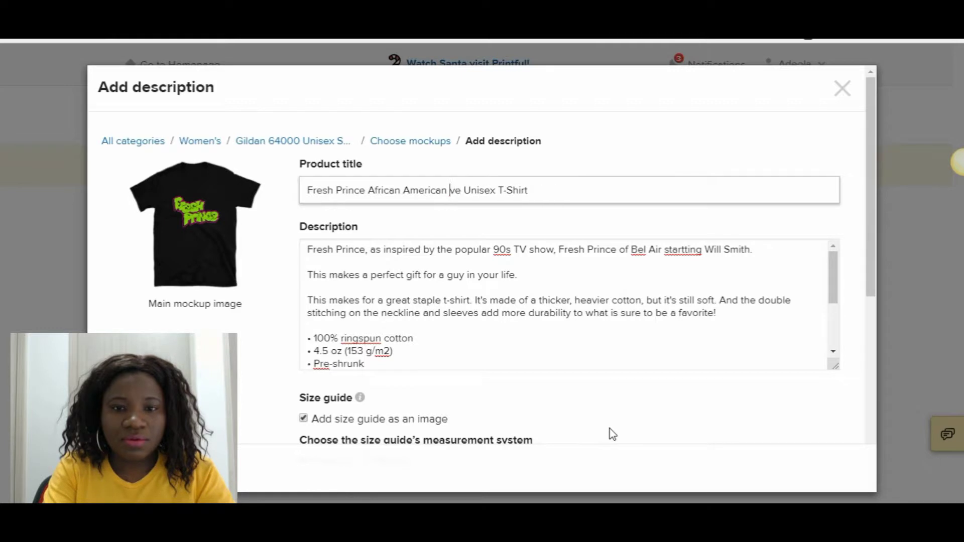
{"action": "key", "text": "Delete"}
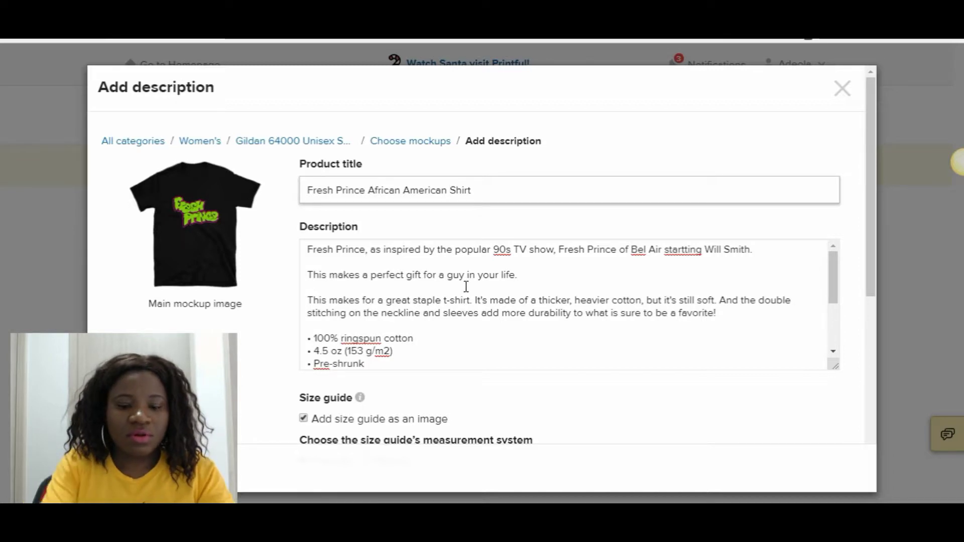
{"action": "type", "text": "Men"}
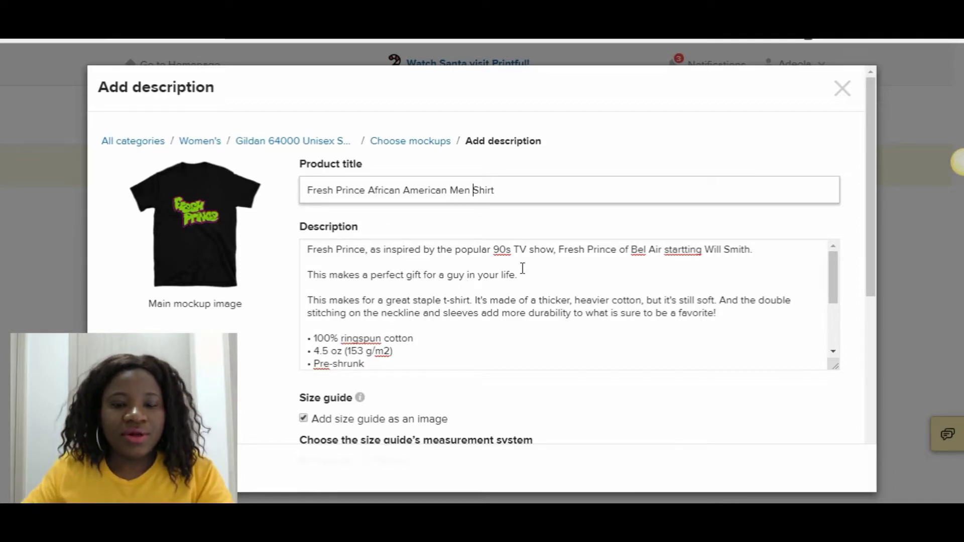
- Review the rest of the product description, the size guide settings and preview, and the tag and style options
{"action": "left_click_drag", "start_coordinate": [522, 268], "coordinate": [326, 240]}
{"action": "scroll", "coordinate": [532, 316], "scroll_direction": "down", "scroll_amount": 2}
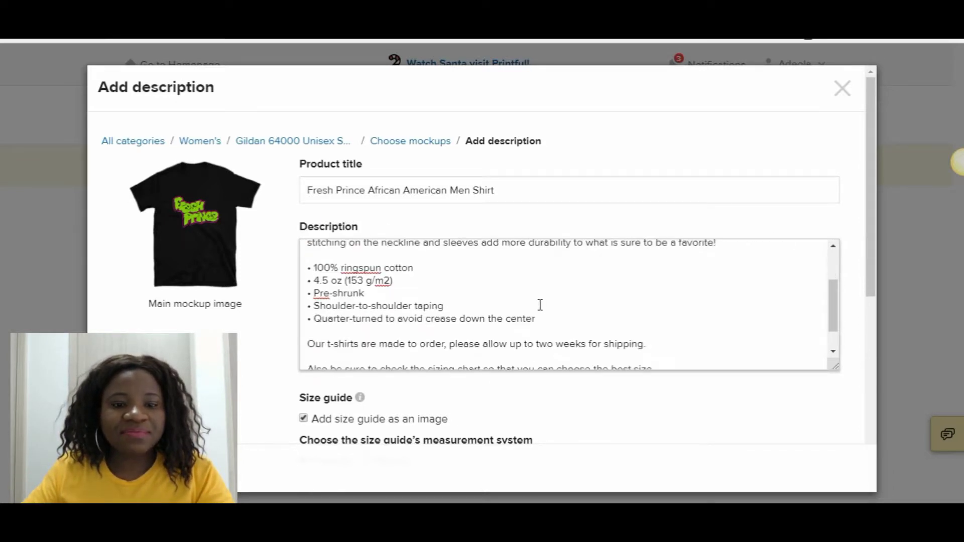
{"action": "left_click", "coordinate": [486, 308]}
{"action": "scroll", "coordinate": [673, 333], "scroll_direction": "down", "scroll_amount": 4}
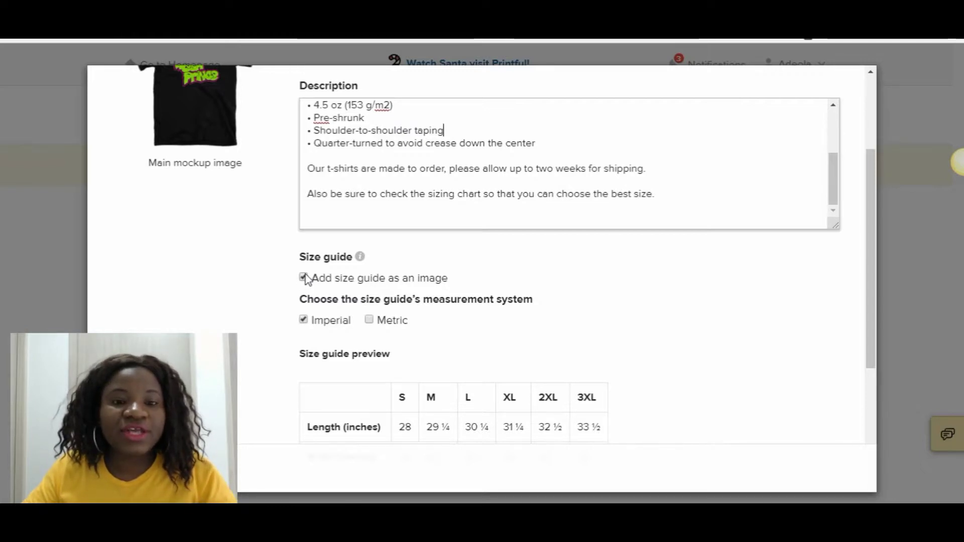
{"action": "scroll", "coordinate": [406, 341], "scroll_direction": "down", "scroll_amount": 3}
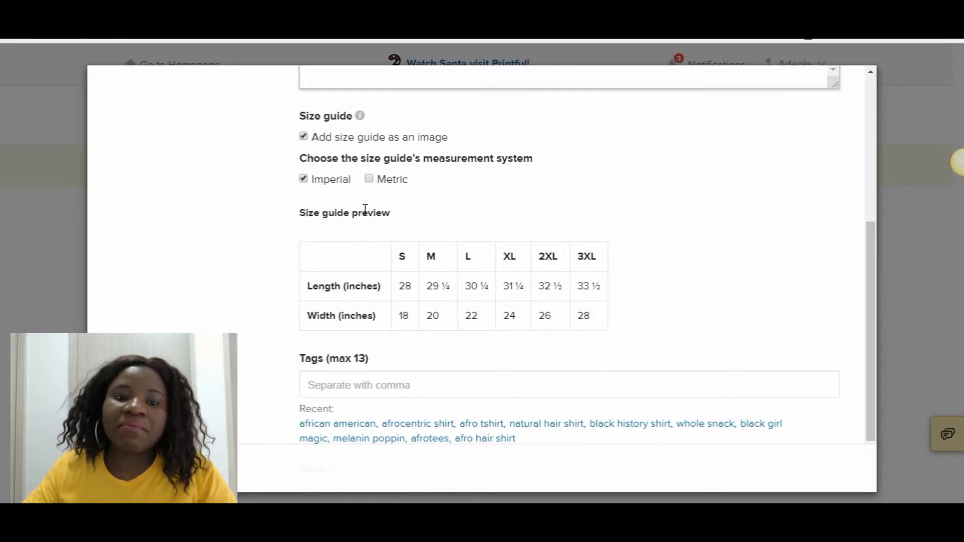
{"action": "scroll", "coordinate": [447, 291], "scroll_direction": "down", "scroll_amount": 2}
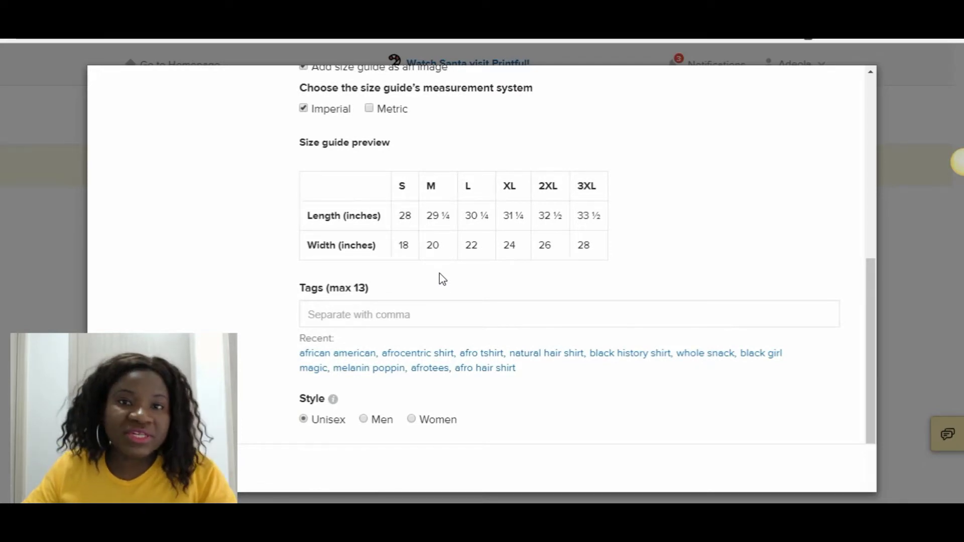
{"action": "scroll", "coordinate": [336, 196], "scroll_direction": "up", "scroll_amount": 2}
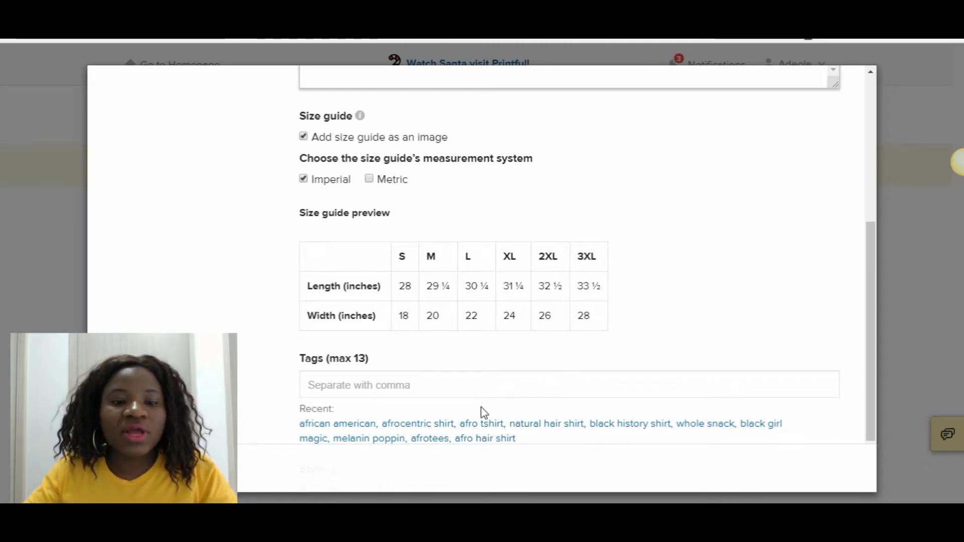
{"action": "scroll", "coordinate": [483, 412], "scroll_direction": "down", "scroll_amount": 2}
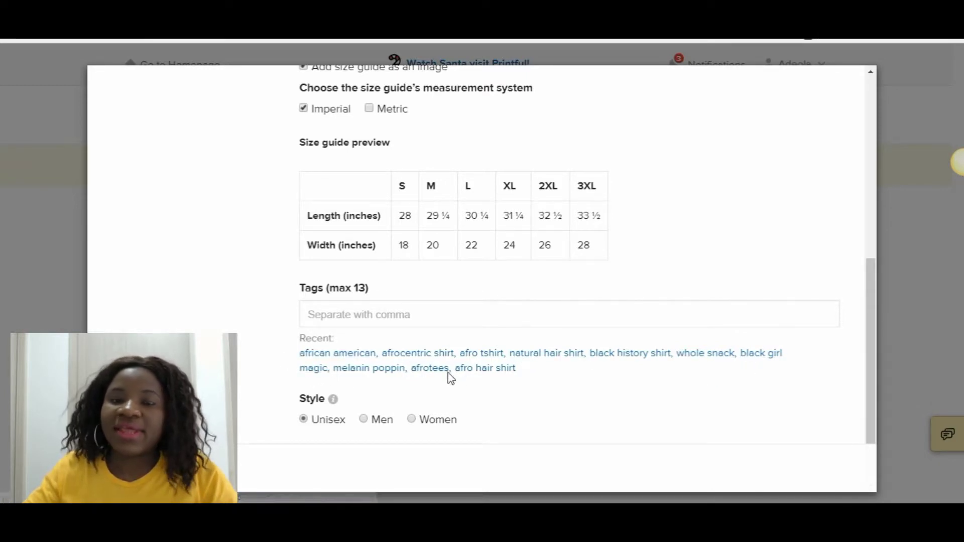
- Add the recent tags african american, afrocentric shirt, afro tshirt, natural hair shirt, afrotees and afro hair shirt
{"action": "left_click", "coordinate": [327, 354]}
{"action": "left_click", "coordinate": [339, 379]}
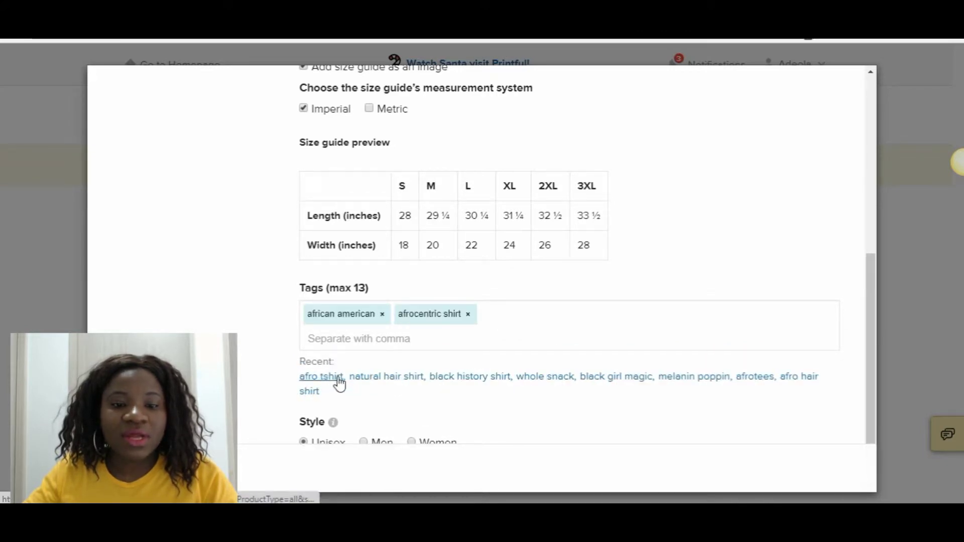
{"action": "left_click", "coordinate": [337, 377]}
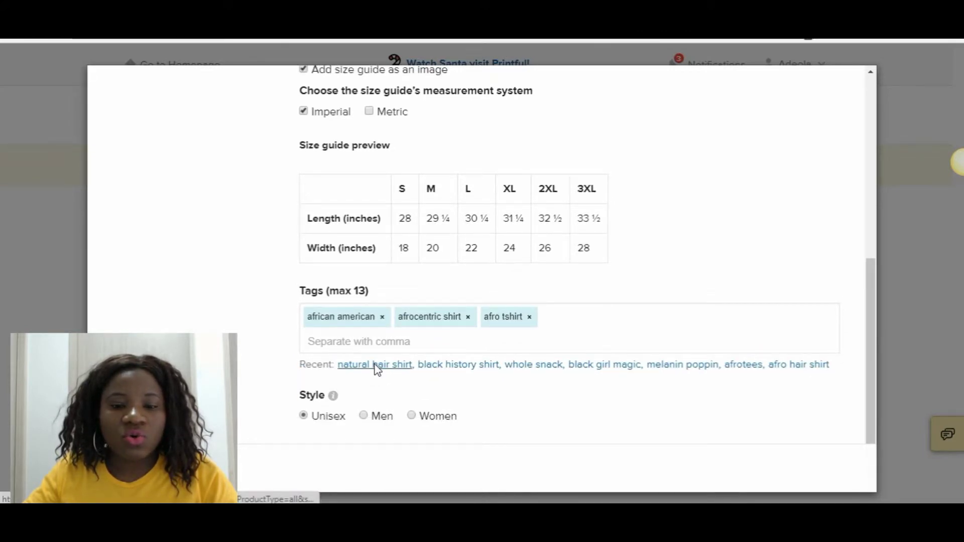
{"action": "left_click", "coordinate": [376, 367]}
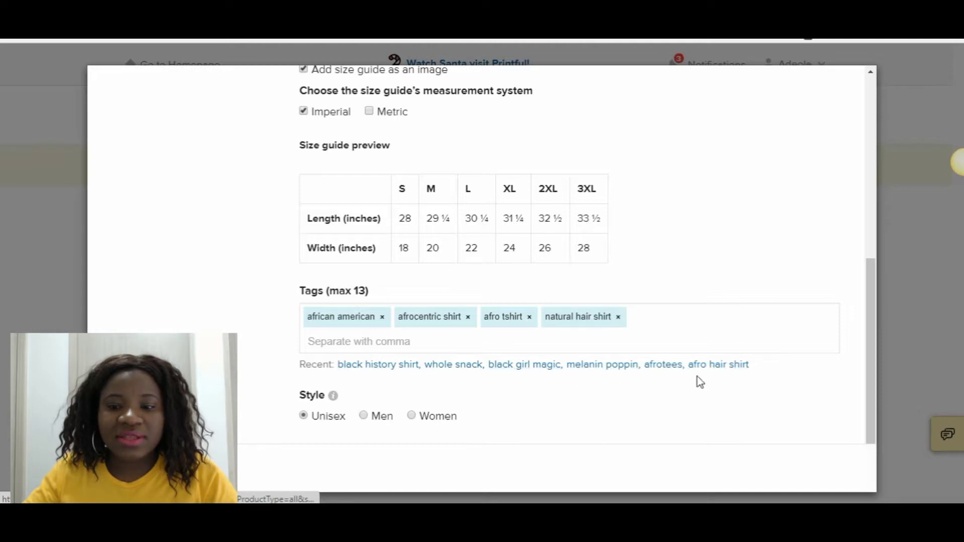
{"action": "left_click", "coordinate": [662, 365]}
{"action": "left_click", "coordinate": [652, 372]}
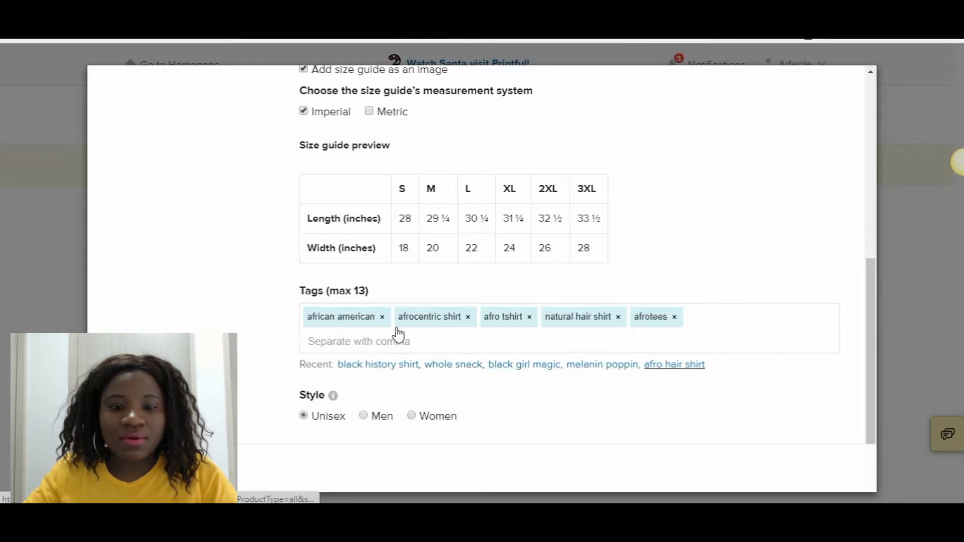
- Add two custom product tags, "black men" and "black guys"
{"action": "type", "text": "b"}
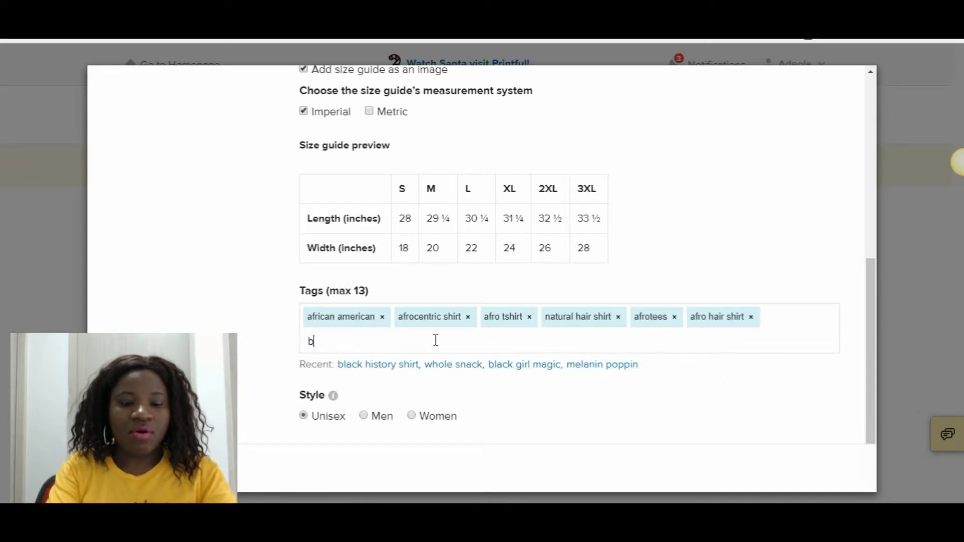
{"action": "type", "text": "lcck men"}
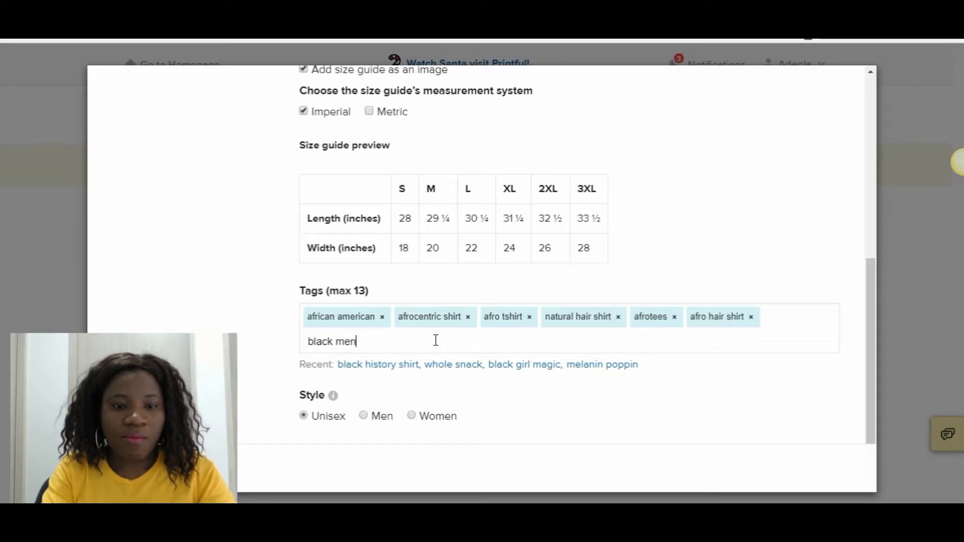
{"action": "key", "text": "comma"}
{"action": "type", "text": "black"}
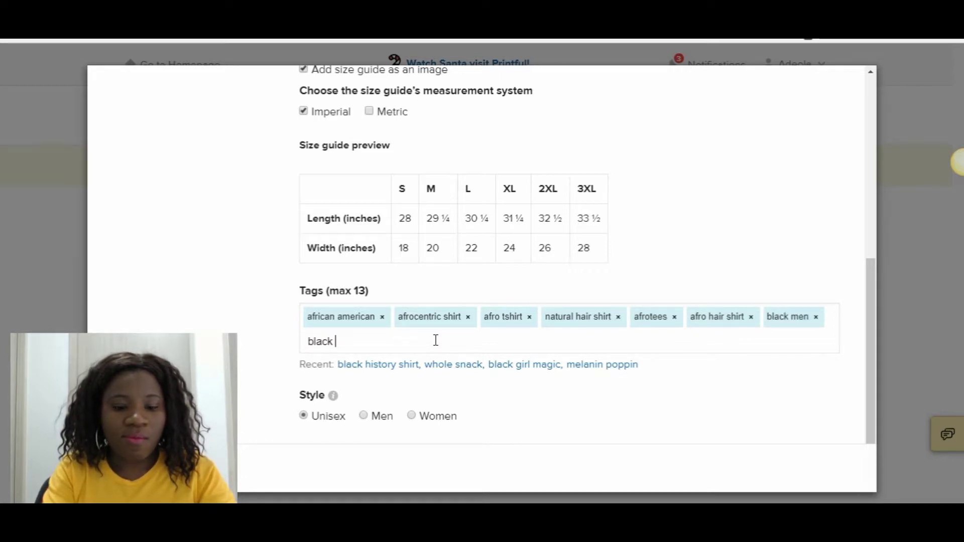
{"action": "type", "text": " guys"}
{"action": "key", "text": "comma"}
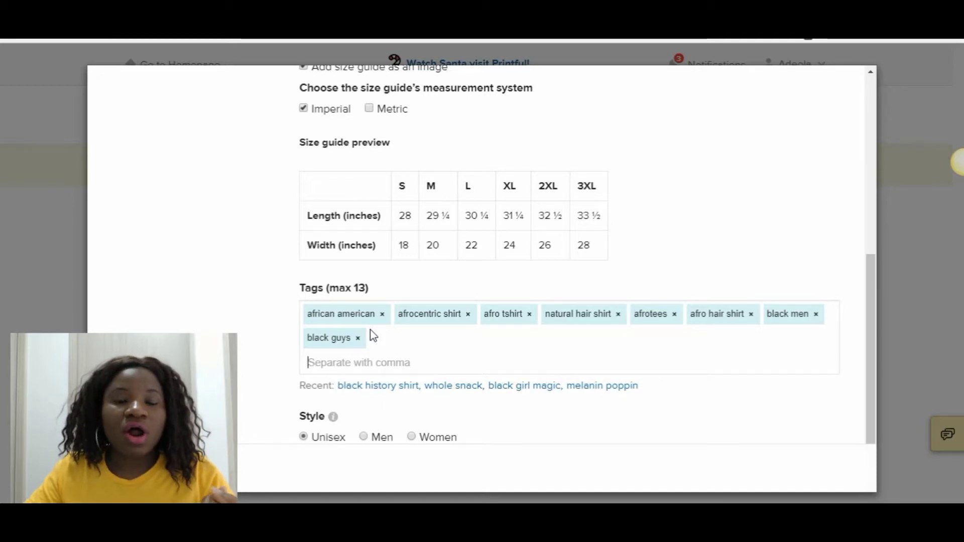
{"action": "scroll", "coordinate": [394, 402], "scroll_direction": "down", "scroll_amount": 1}
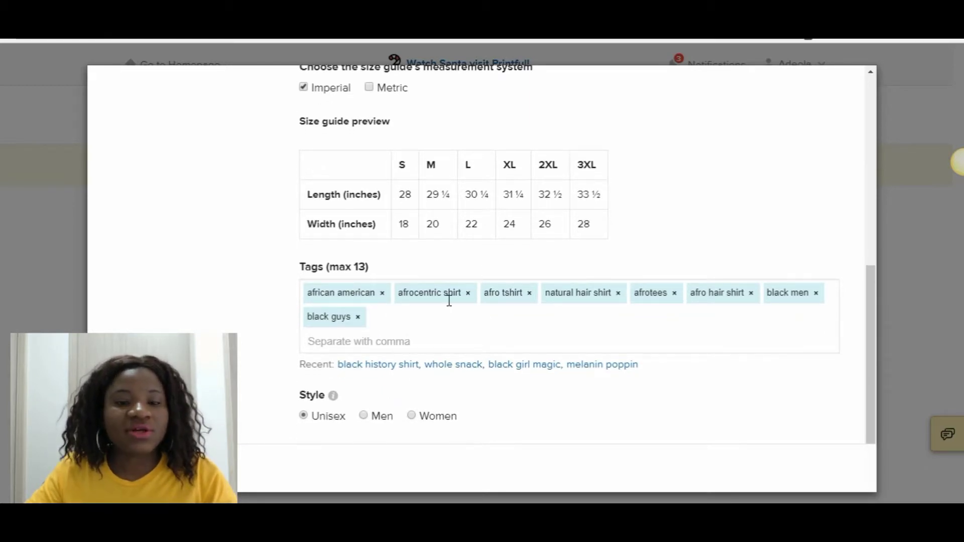
{"action": "left_click", "coordinate": [307, 341]}
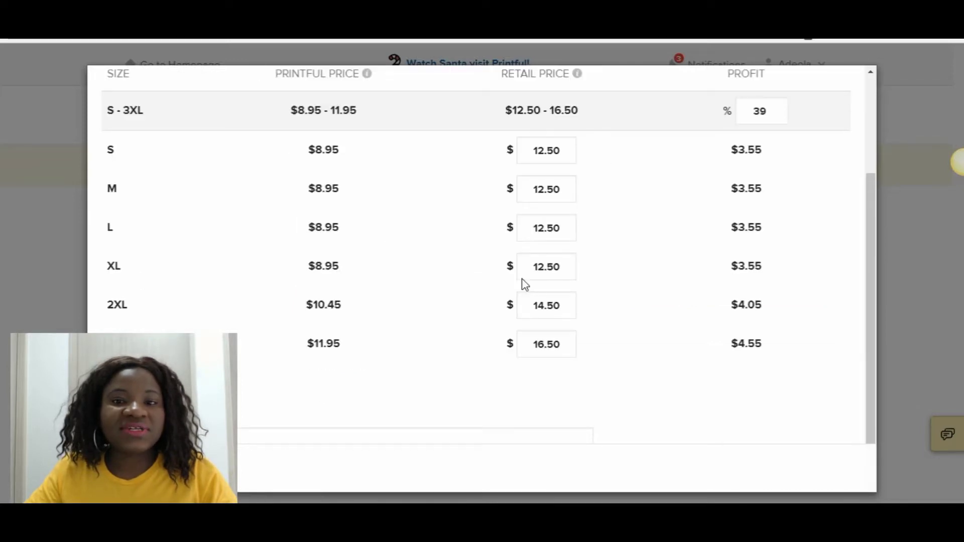
- Look over the prices per size and set the overall profit percentage for S - 3XL to 100
{"action": "scroll", "coordinate": [486, 305], "scroll_direction": "up", "scroll_amount": 2}
{"action": "scroll", "coordinate": [431, 291], "scroll_direction": "up", "scroll_amount": 2}
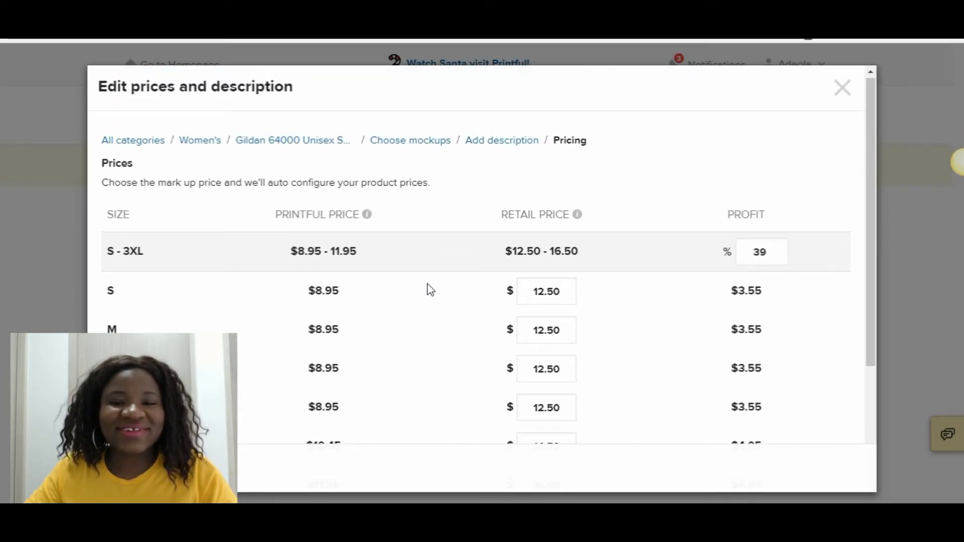
{"action": "scroll", "coordinate": [420, 287], "scroll_direction": "down", "scroll_amount": 3}
{"action": "scroll", "coordinate": [414, 281], "scroll_direction": "down", "scroll_amount": 1}
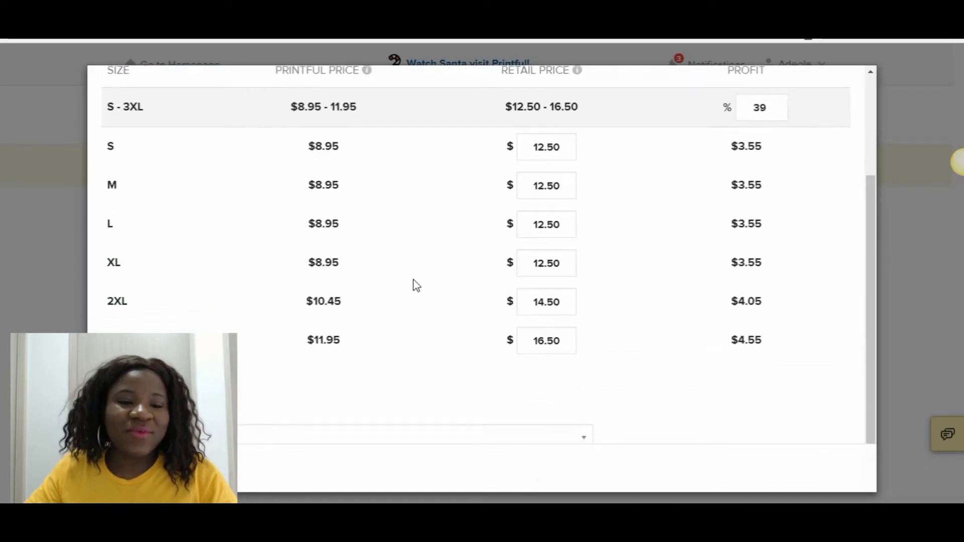
{"action": "scroll", "coordinate": [409, 326], "scroll_direction": "up", "scroll_amount": 4}
{"action": "scroll", "coordinate": [410, 316], "scroll_direction": "down", "scroll_amount": 2}
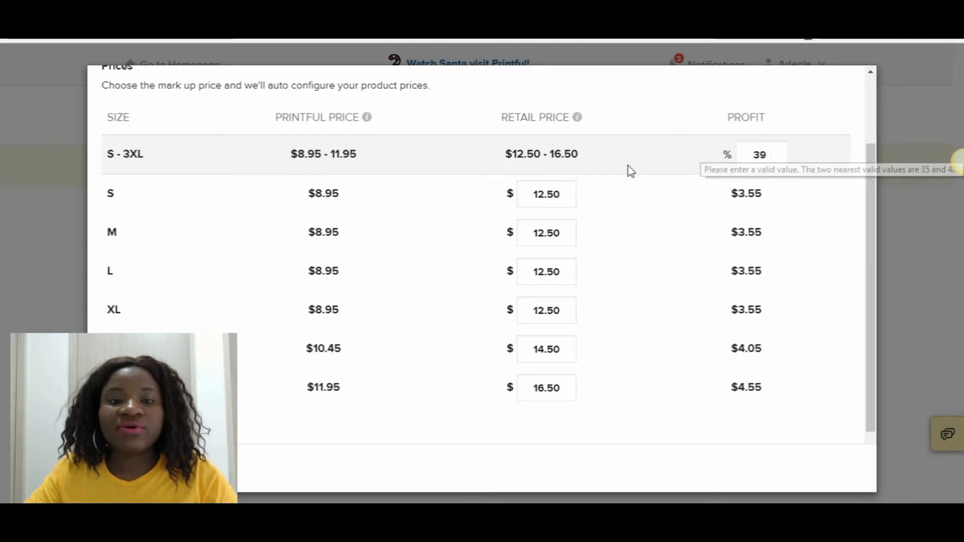
{"action": "double_click", "coordinate": [759, 155]}
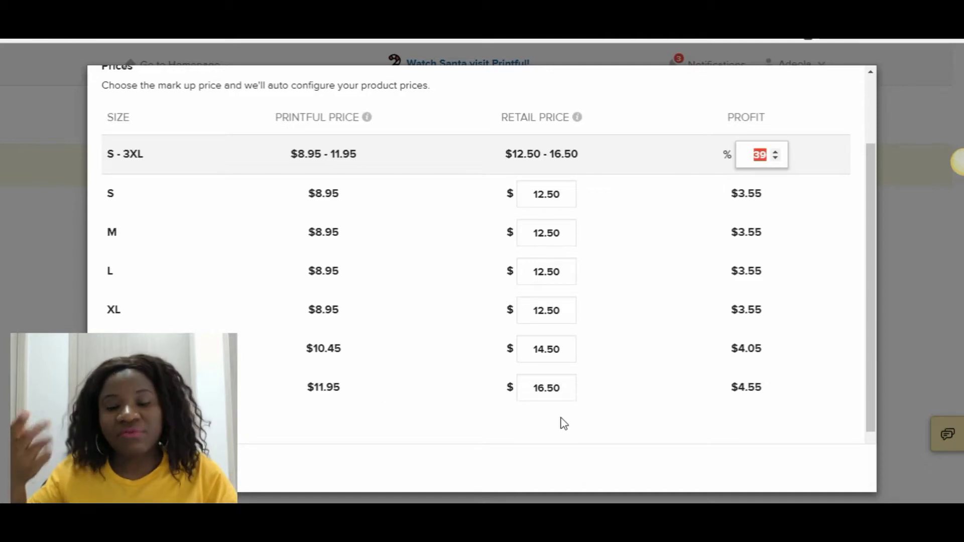
{"action": "type", "text": "100"}
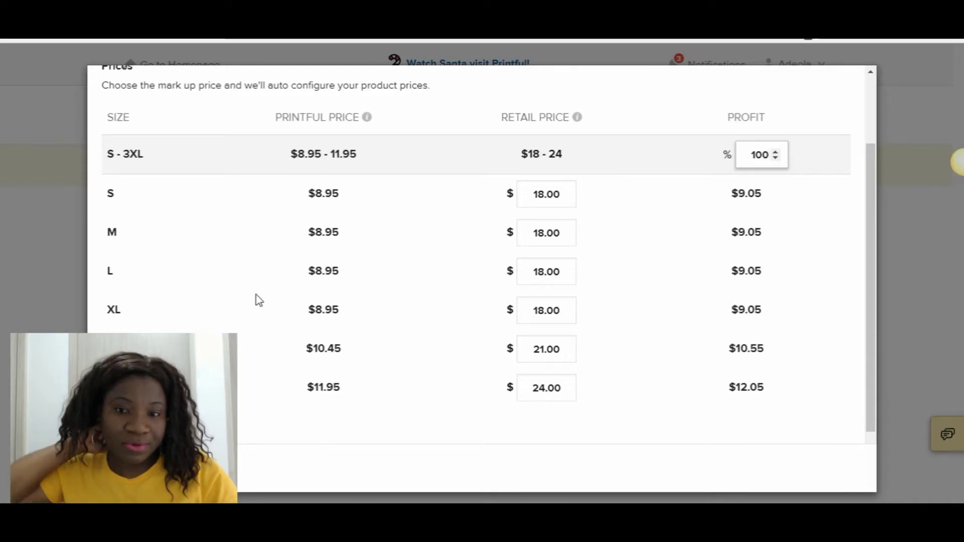
- Raise the overall profit percentage for sizes S - 3XL to 110
{"action": "key", "text": "BackSpace"}
{"action": "key", "text": "BackSpace"}
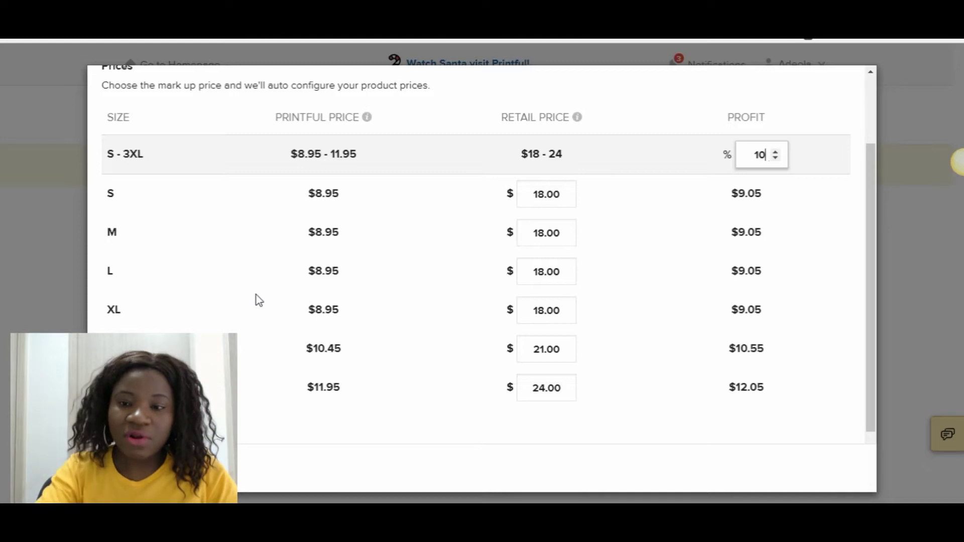
{"action": "type", "text": "10"}
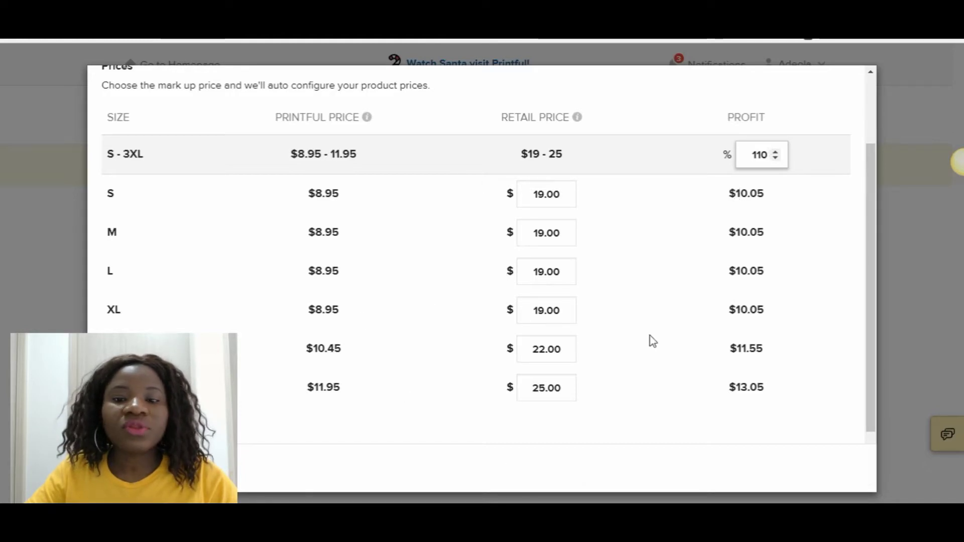
- Check the retail prices for all sizes and assign the product to the Black Men section
{"action": "scroll", "coordinate": [649, 342], "scroll_direction": "down", "scroll_amount": 2}
{"action": "scroll", "coordinate": [648, 342], "scroll_direction": "up", "scroll_amount": 1}
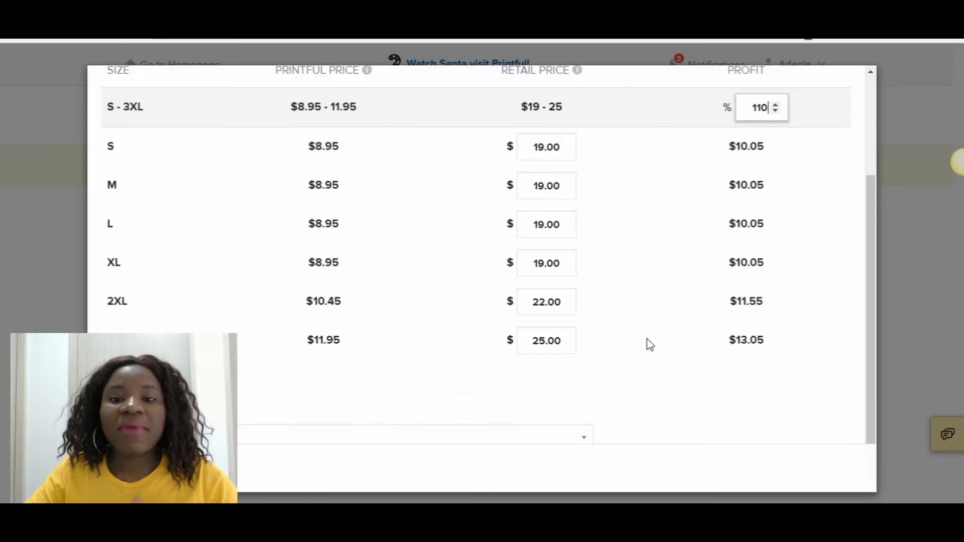
{"action": "scroll", "coordinate": [650, 344], "scroll_direction": "up", "scroll_amount": 2}
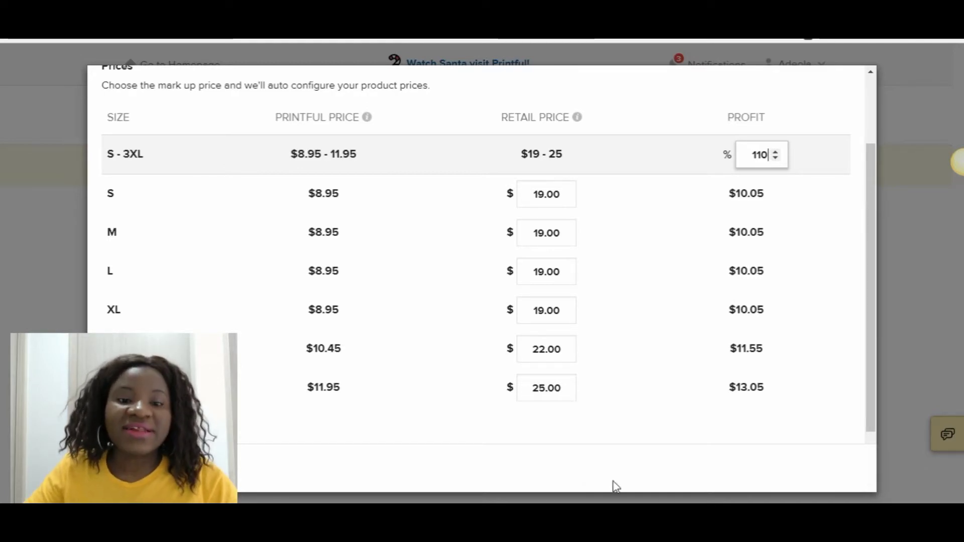
{"action": "scroll", "coordinate": [430, 199], "scroll_direction": "down", "scroll_amount": 2}
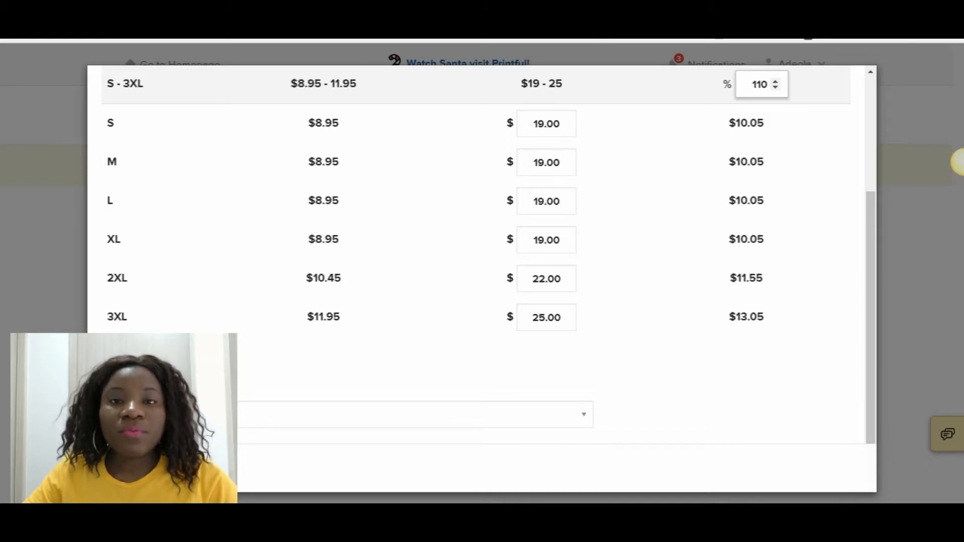
{"action": "left_click", "coordinate": [304, 420]}
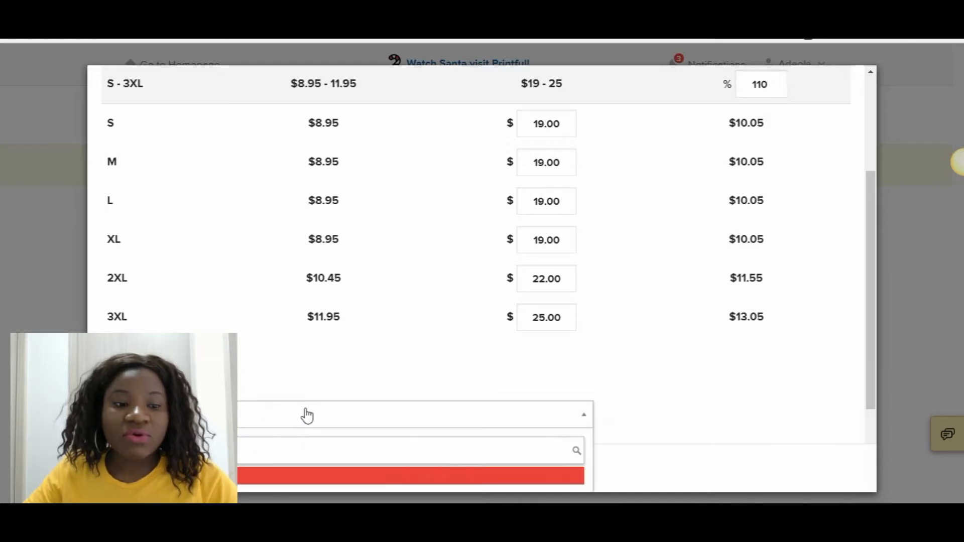
{"action": "scroll", "coordinate": [309, 397], "scroll_direction": "down", "scroll_amount": 3}
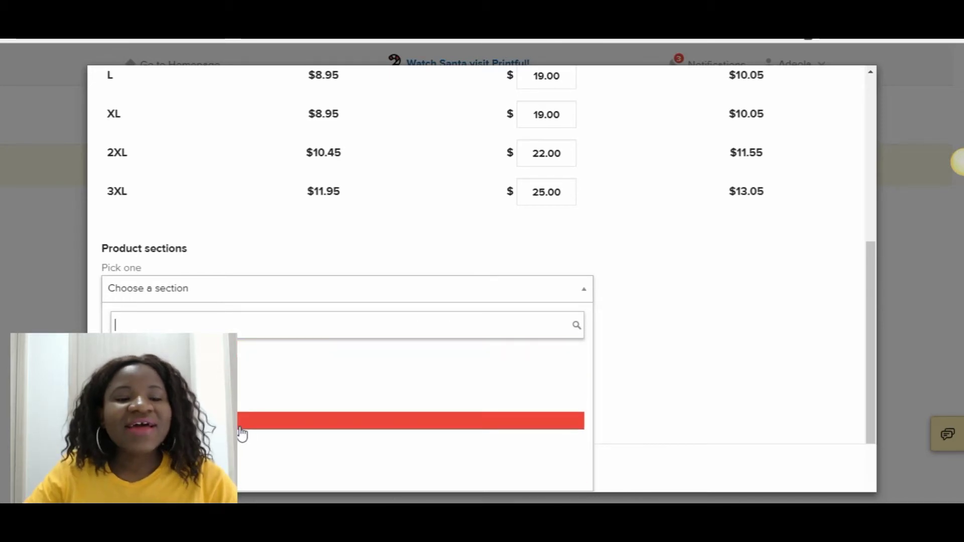
{"action": "left_click", "coordinate": [239, 426]}
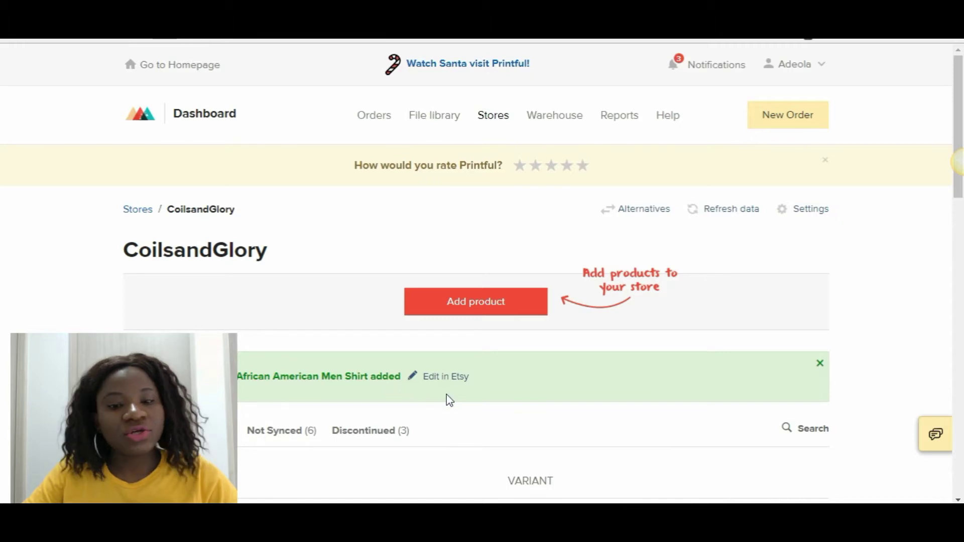
- Open the newly added shirt for editing in Etsy and look over its photos, category and description
{"action": "left_click", "coordinate": [444, 380]}
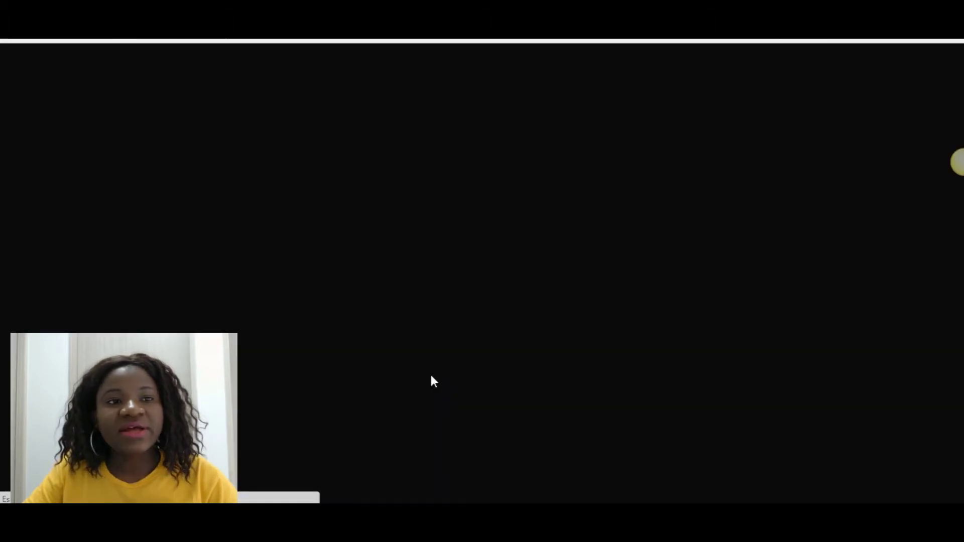
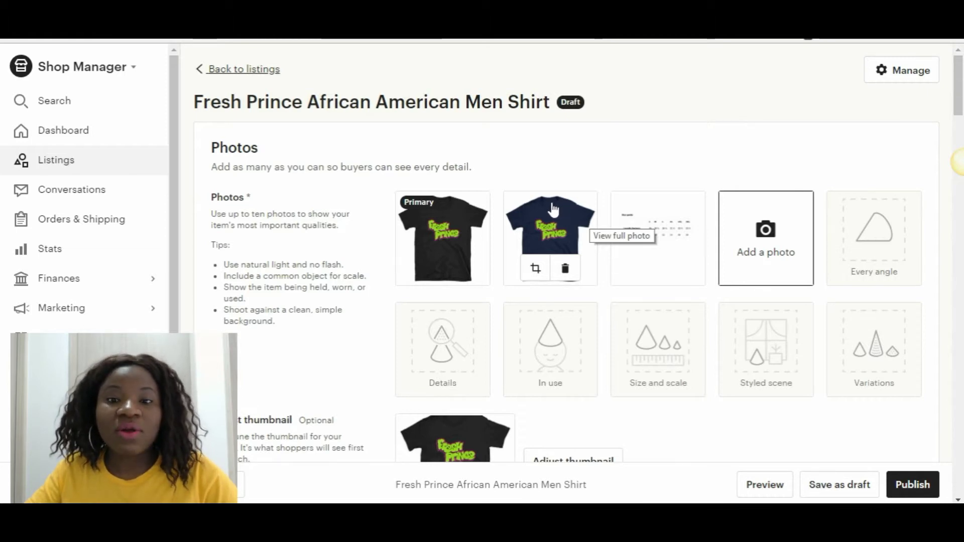
{"action": "left_click", "coordinate": [740, 203]}
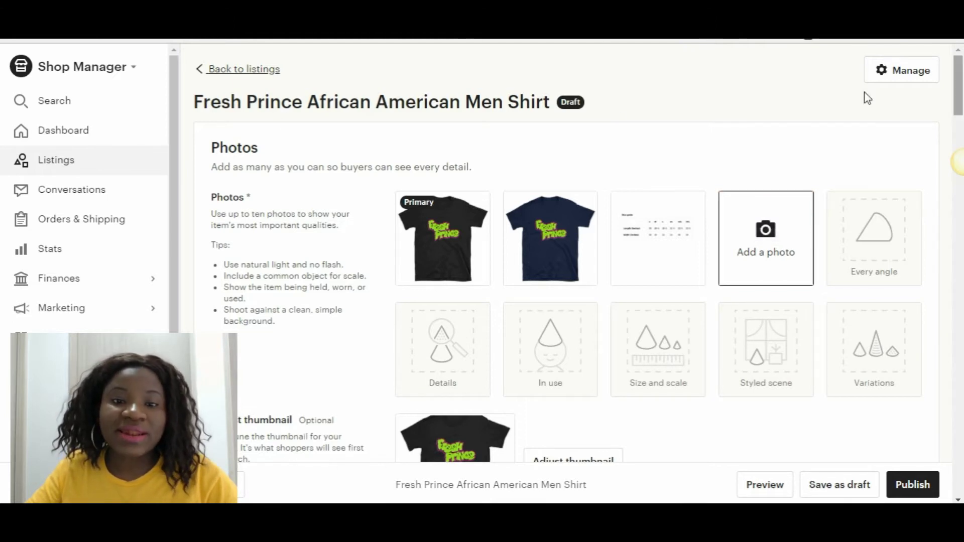
{"action": "scroll", "coordinate": [532, 181], "scroll_direction": "down", "scroll_amount": 1}
{"action": "scroll", "coordinate": [672, 201], "scroll_direction": "up", "scroll_amount": 1}
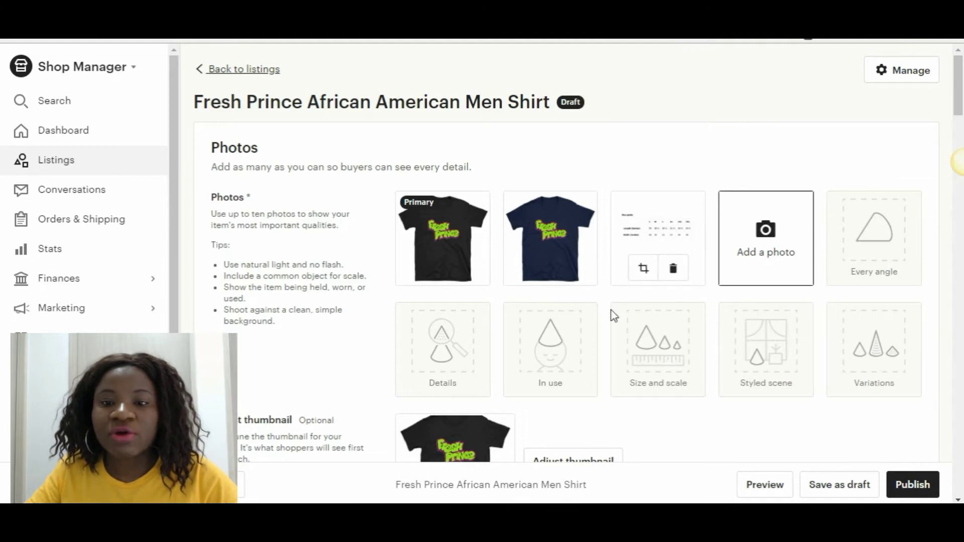
{"action": "scroll", "coordinate": [693, 276], "scroll_direction": "down", "scroll_amount": 2}
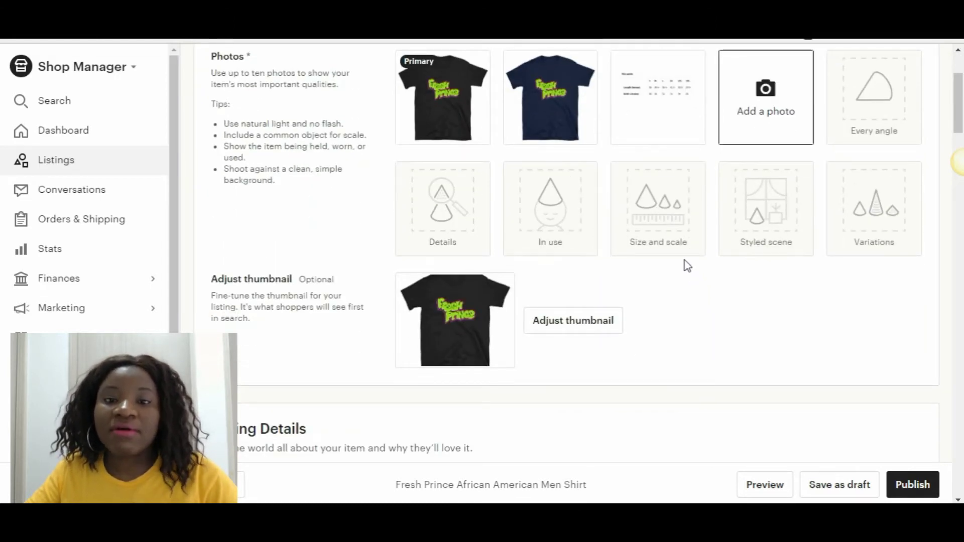
{"action": "scroll", "coordinate": [685, 262], "scroll_direction": "down", "scroll_amount": 7}
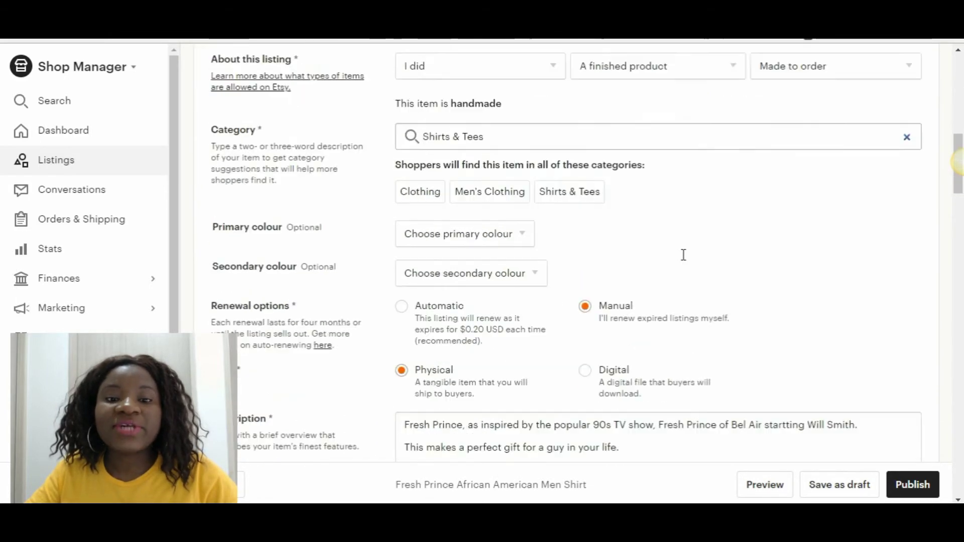
{"action": "scroll", "coordinate": [683, 255], "scroll_direction": "down", "scroll_amount": 4}
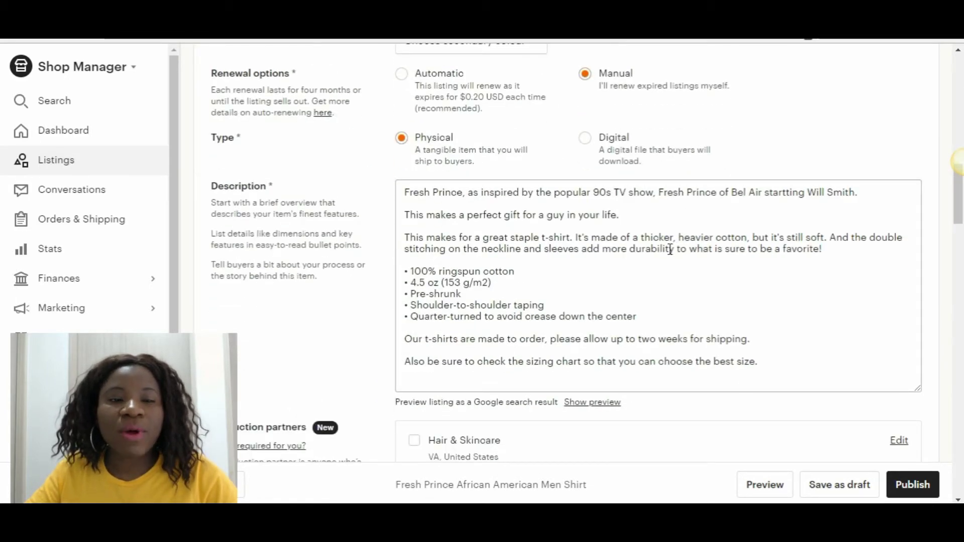
{"action": "scroll", "coordinate": [669, 251], "scroll_direction": "up", "scroll_amount": 8}
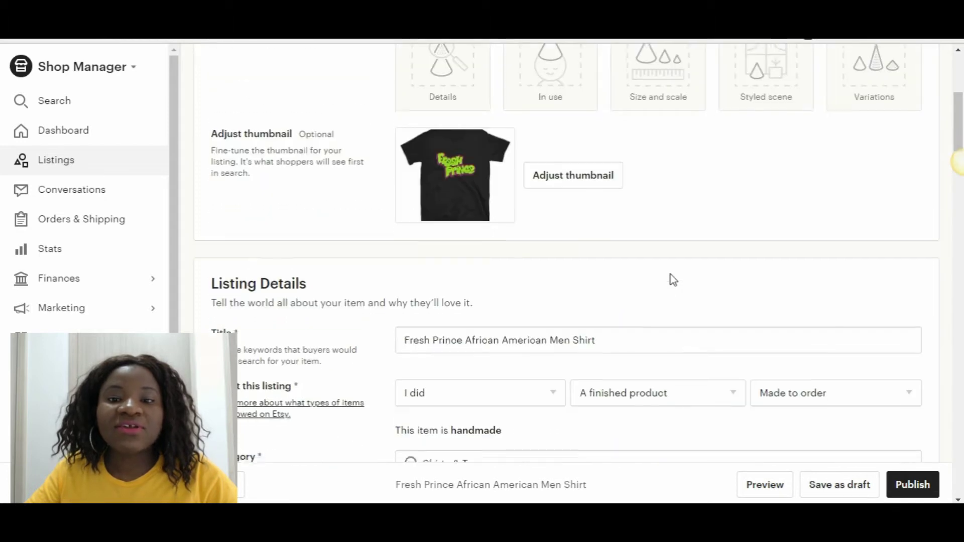
{"action": "scroll", "coordinate": [673, 279], "scroll_direction": "up", "scroll_amount": 3}
{"action": "mouse_move", "coordinate": [625, 105]}
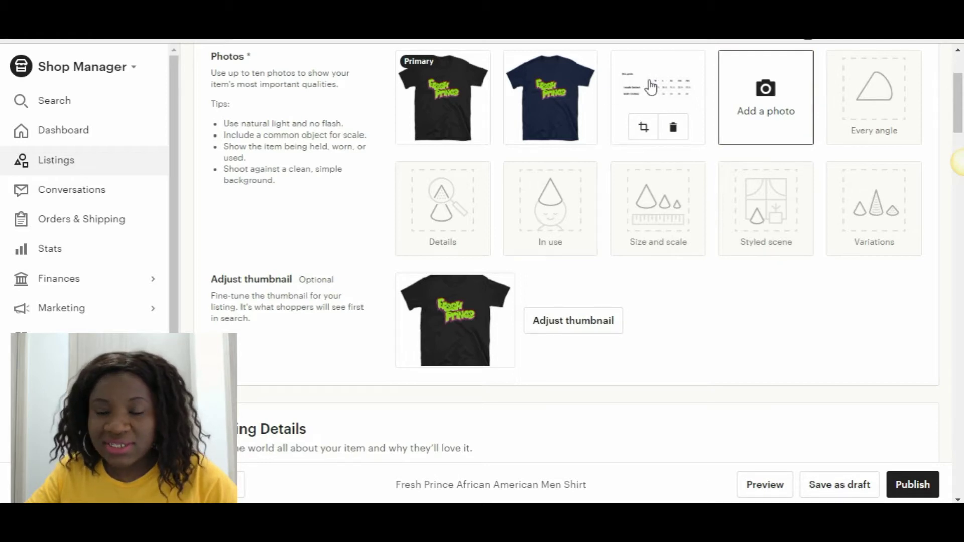
- Adjust the listing thumbnail by shifting the black shirt down so its neckline fits in the frame, and save it
{"action": "scroll", "coordinate": [689, 185], "scroll_direction": "down", "scroll_amount": 2}
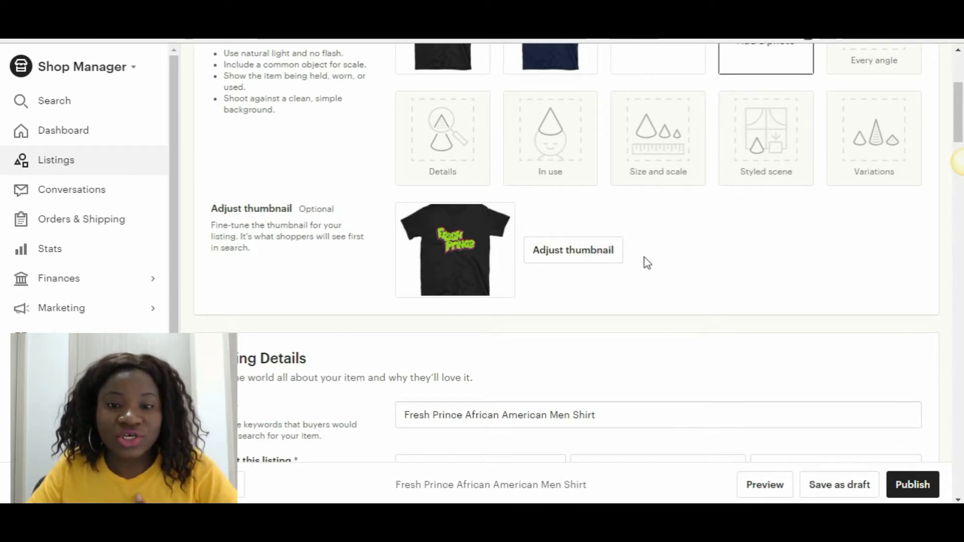
{"action": "left_click", "coordinate": [573, 256]}
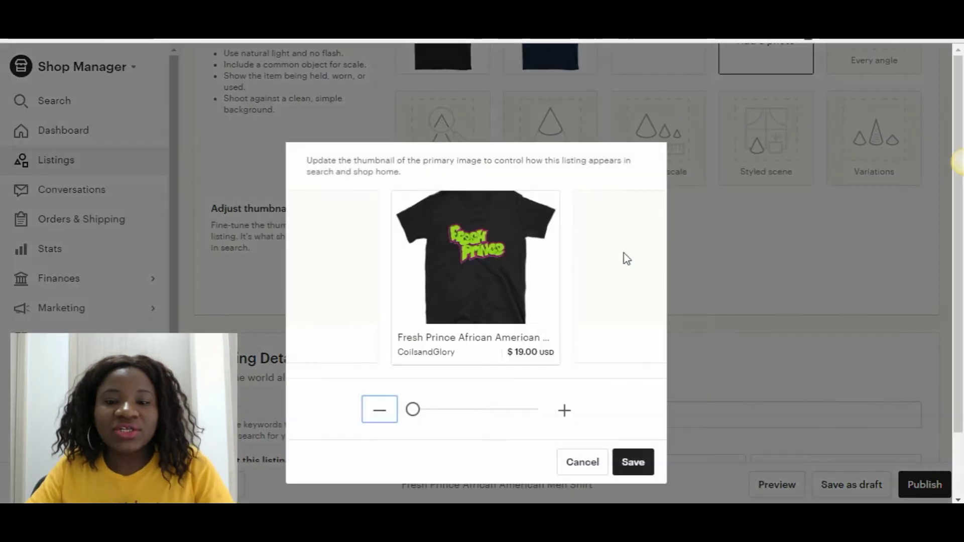
{"action": "left_click_drag", "start_coordinate": [443, 242], "coordinate": [447, 246]}
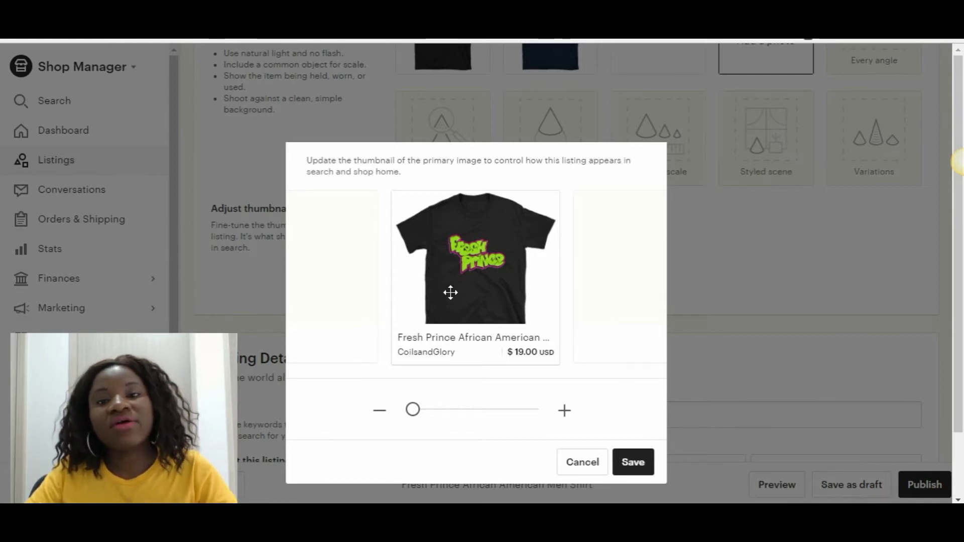
{"action": "left_click", "coordinate": [648, 465]}
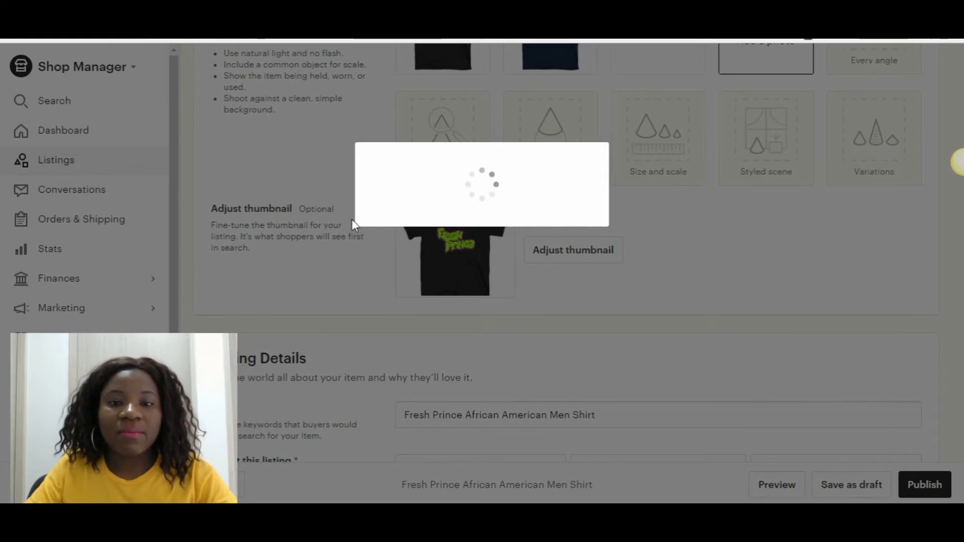
- Review the listing details and correct "startting" to "starting" in the first line of the description
{"action": "scroll", "coordinate": [467, 229], "scroll_direction": "down", "scroll_amount": 3}
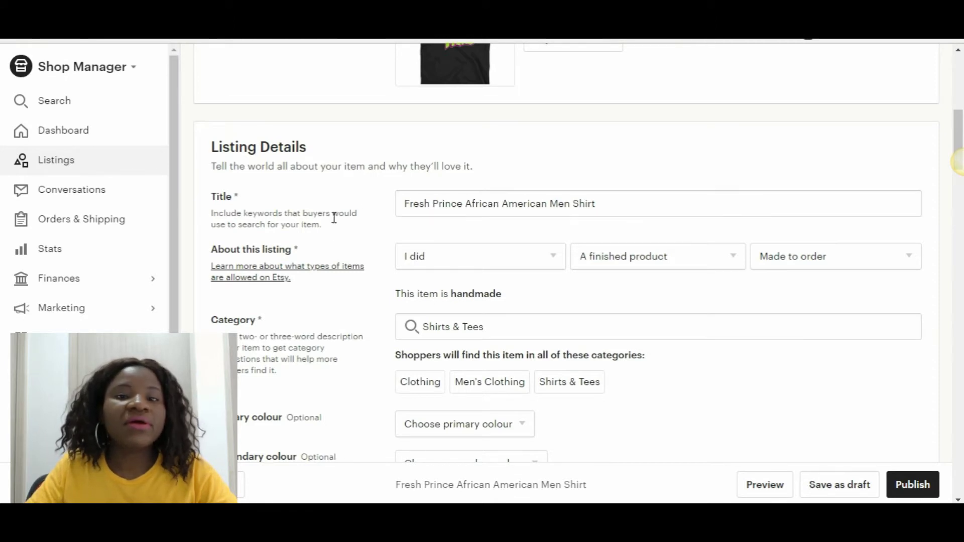
{"action": "scroll", "coordinate": [617, 226], "scroll_direction": "down", "scroll_amount": 1}
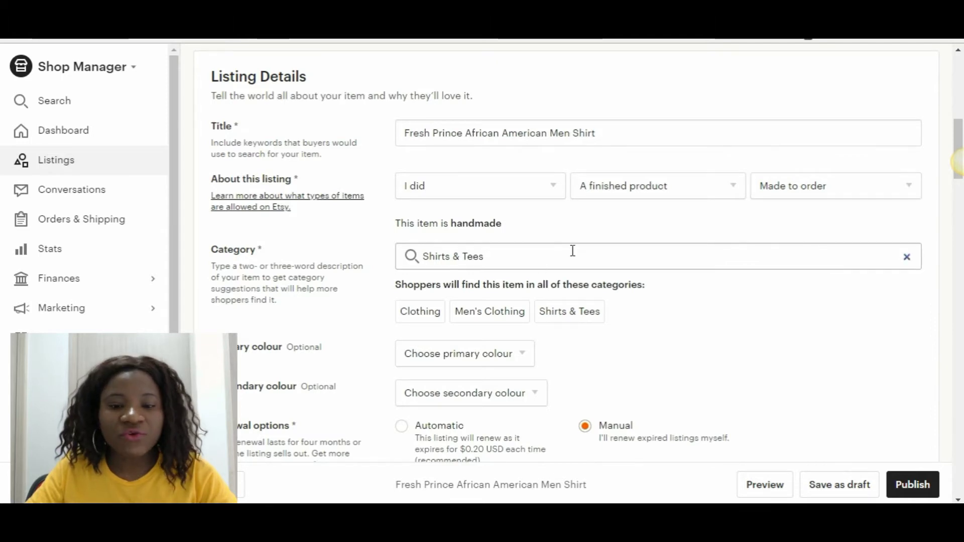
{"action": "scroll", "coordinate": [572, 249], "scroll_direction": "down", "scroll_amount": 3}
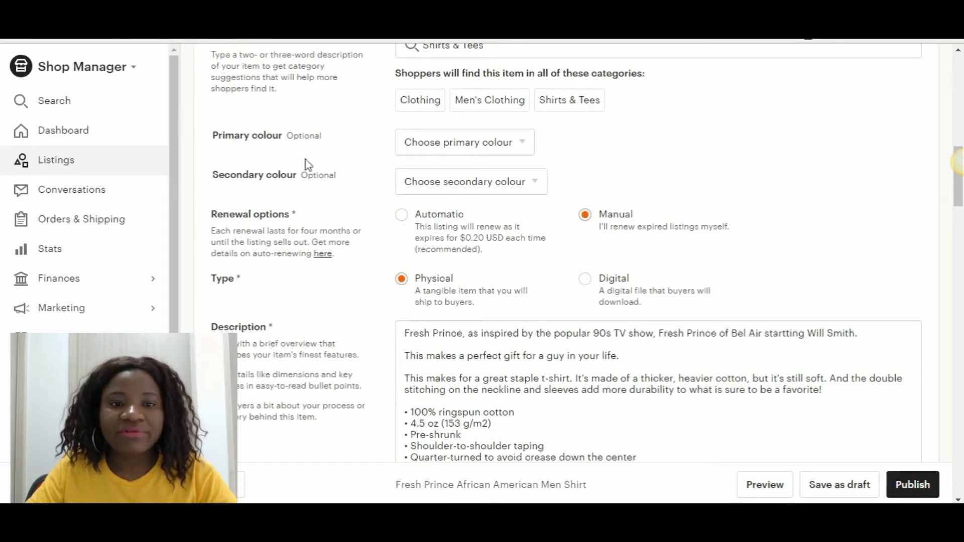
{"action": "scroll", "coordinate": [502, 327], "scroll_direction": "down", "scroll_amount": 1}
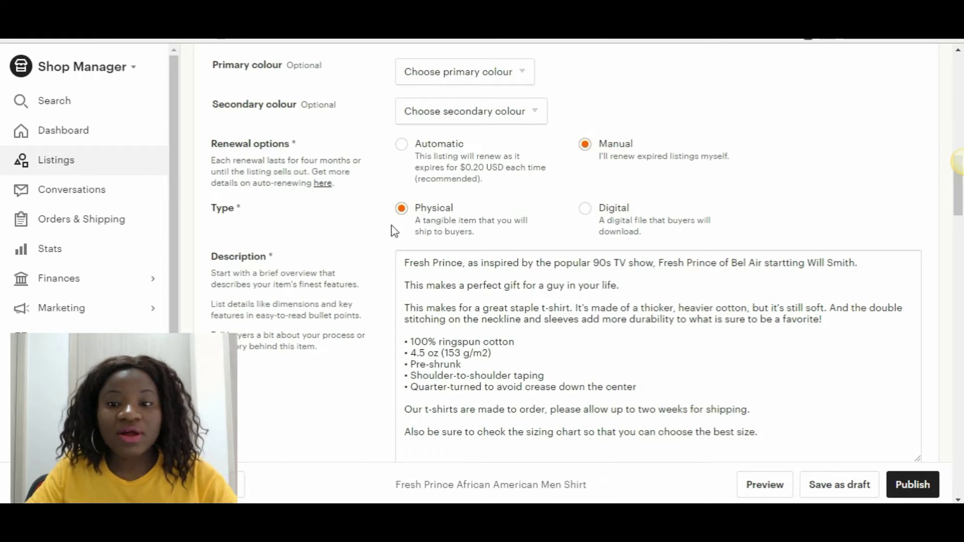
{"action": "scroll", "coordinate": [623, 308], "scroll_direction": "down", "scroll_amount": 1}
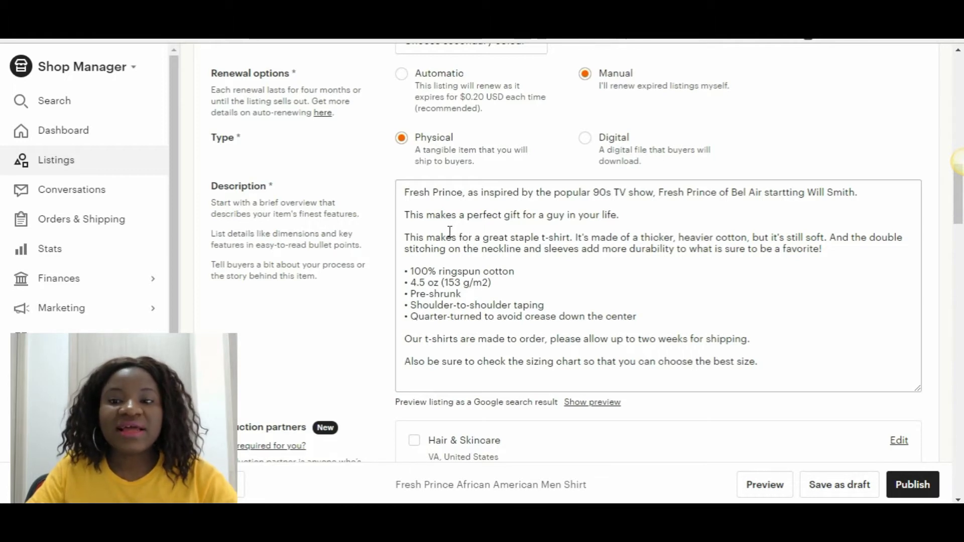
{"action": "left_click", "coordinate": [786, 194]}
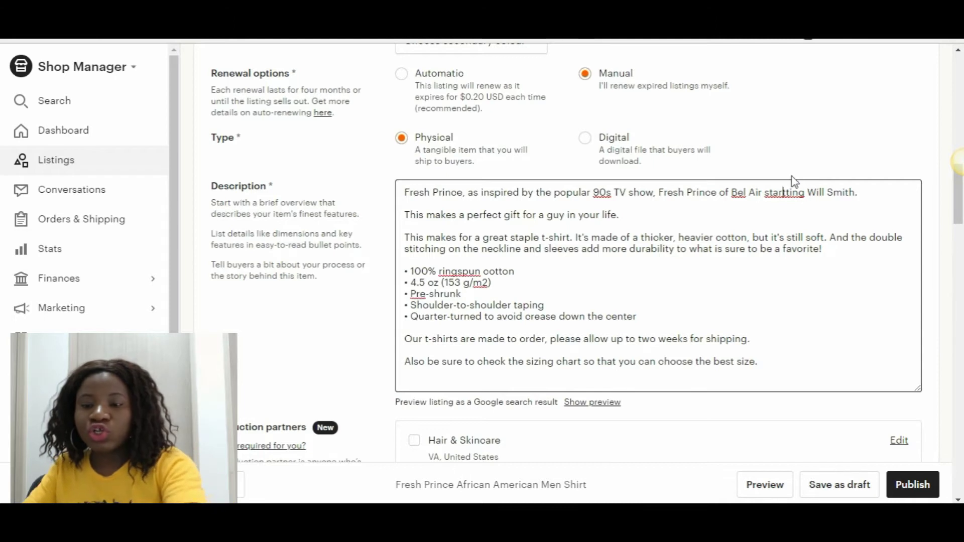
{"action": "key", "text": "BackSpace"}
{"action": "scroll", "coordinate": [617, 254], "scroll_direction": "down", "scroll_amount": 3}
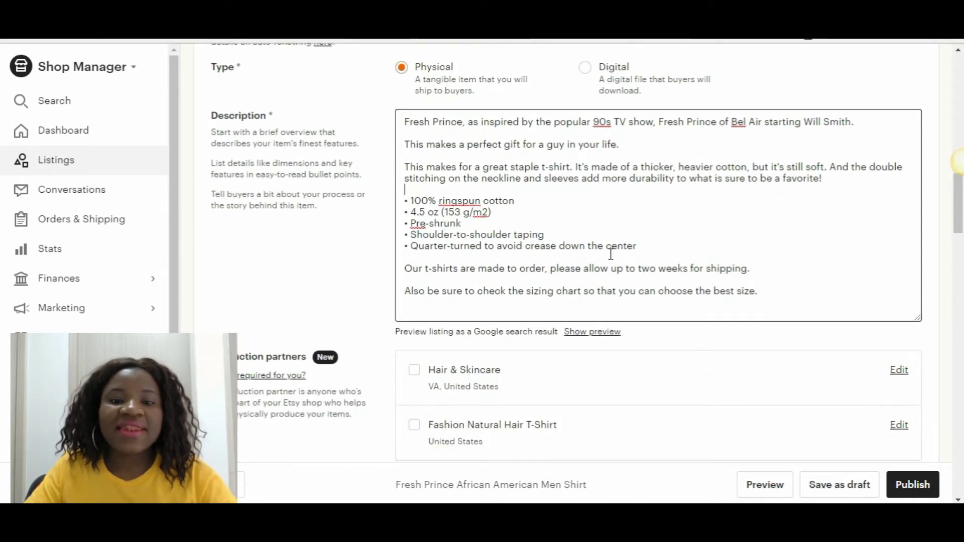
- Select Fashion Natural Hair T-Shirt as the listing's production partner
{"action": "scroll", "coordinate": [608, 252], "scroll_direction": "up", "scroll_amount": 4}
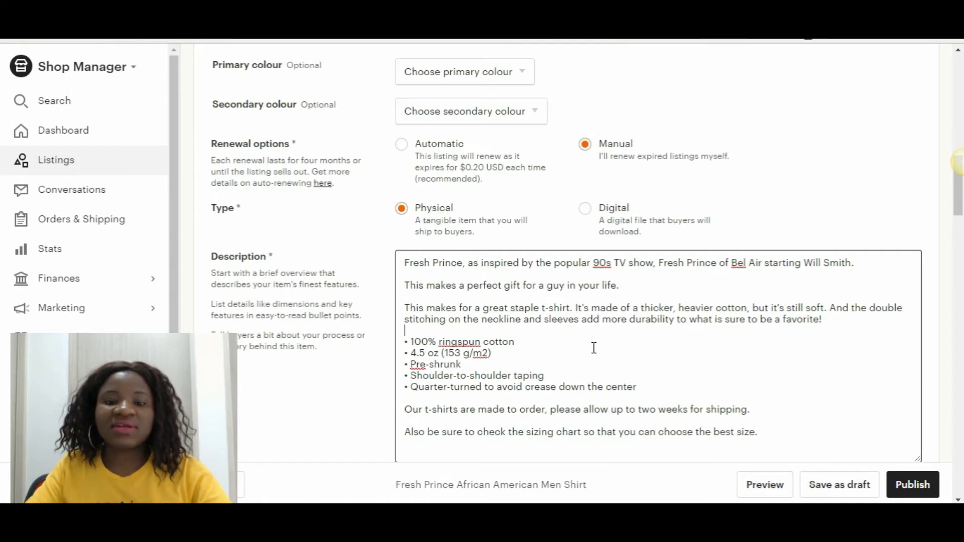
{"action": "scroll", "coordinate": [471, 275], "scroll_direction": "down", "scroll_amount": 2}
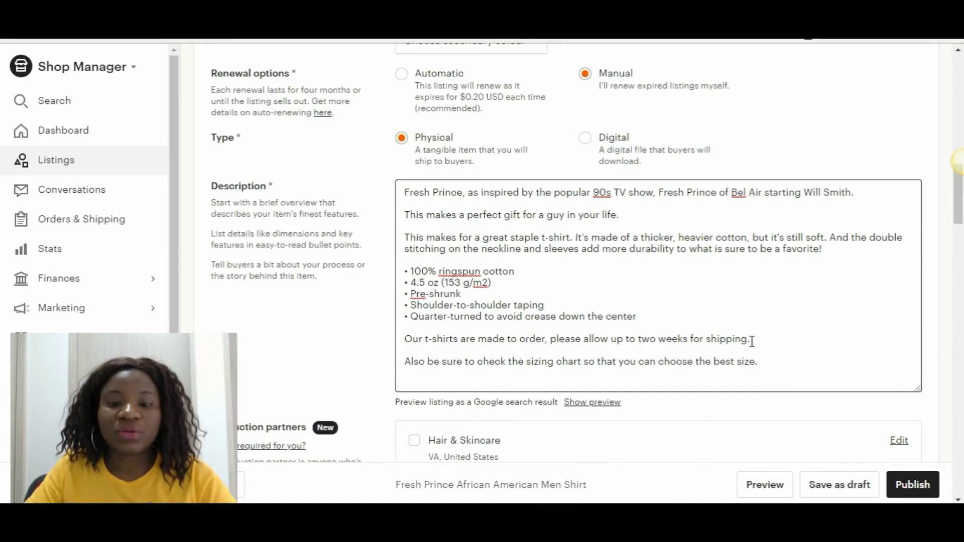
{"action": "scroll", "coordinate": [751, 341], "scroll_direction": "down", "scroll_amount": 3}
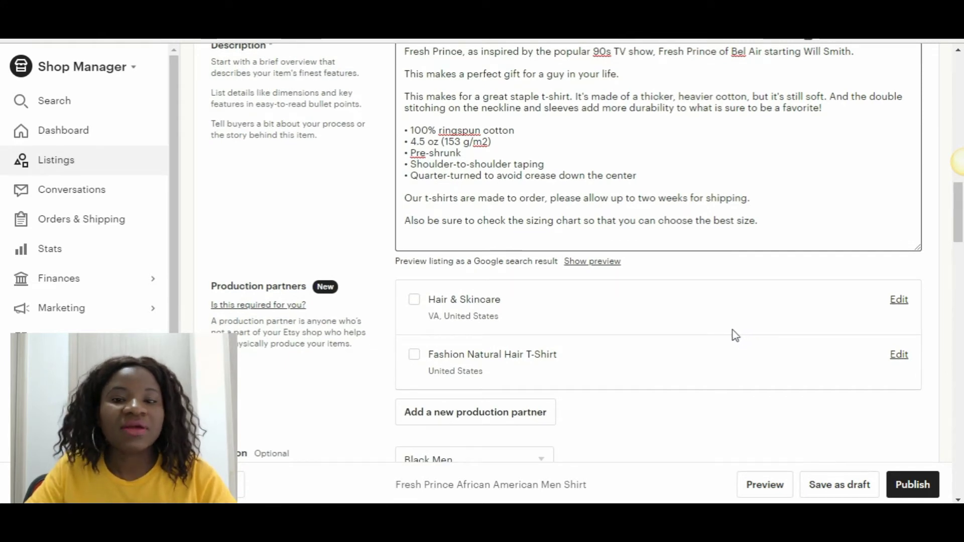
{"action": "scroll", "coordinate": [735, 335], "scroll_direction": "down", "scroll_amount": 2}
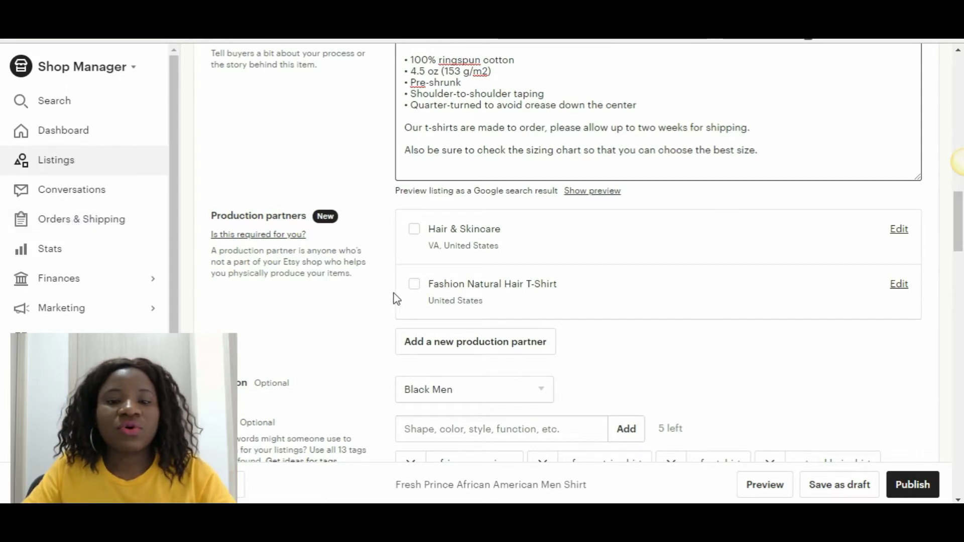
{"action": "left_click", "coordinate": [414, 286]}
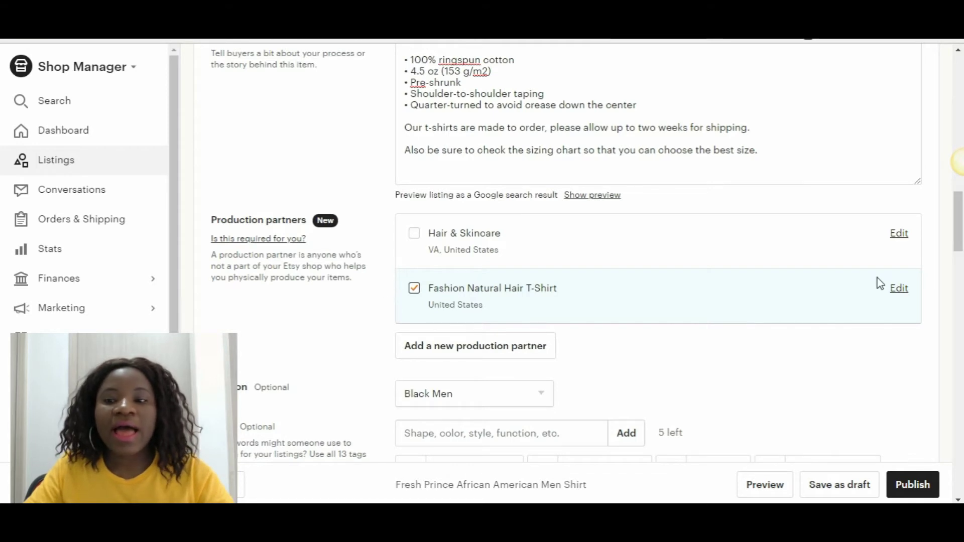
- Open the Fashion Natural Hair T-Shirt production partner for editing and examine its name, location, description and partnership details
{"action": "left_click", "coordinate": [898, 288]}
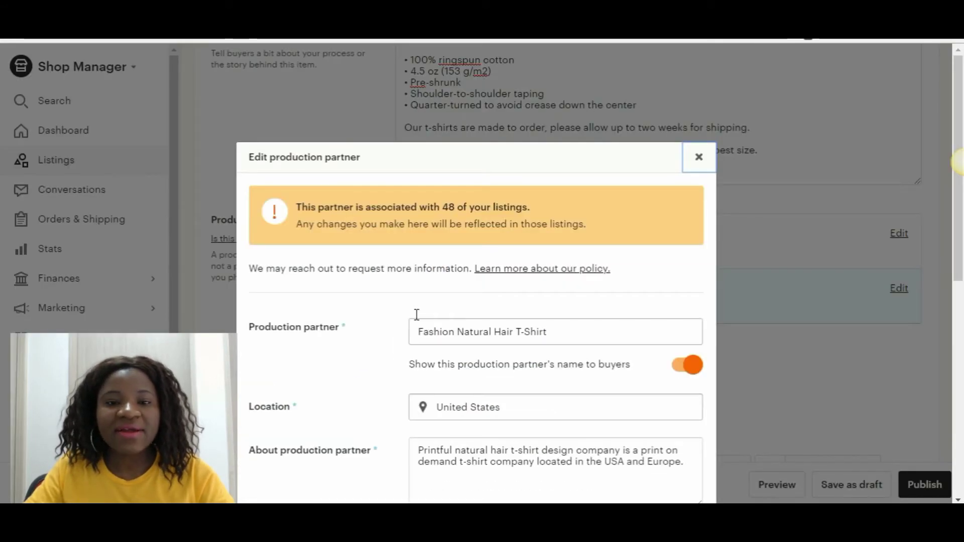
{"action": "scroll", "coordinate": [452, 251], "scroll_direction": "down", "scroll_amount": 2}
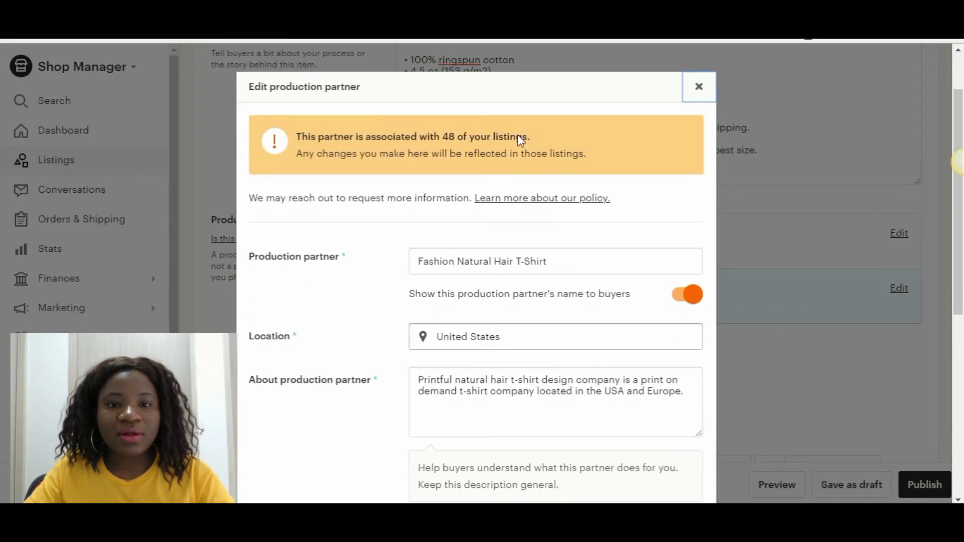
{"action": "scroll", "coordinate": [447, 200], "scroll_direction": "down", "scroll_amount": 6}
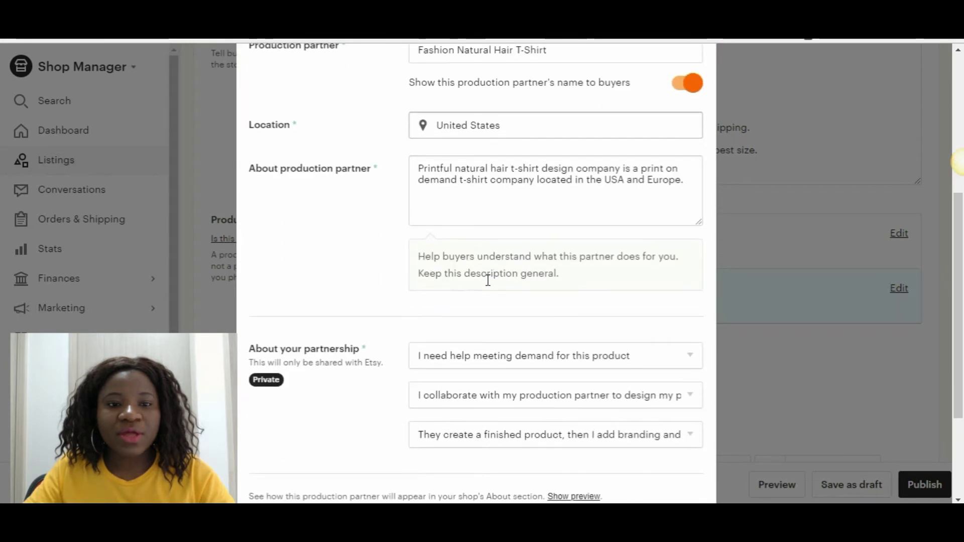
{"action": "scroll", "coordinate": [487, 280], "scroll_direction": "down", "scroll_amount": 4}
{"action": "scroll", "coordinate": [487, 288], "scroll_direction": "up", "scroll_amount": 10}
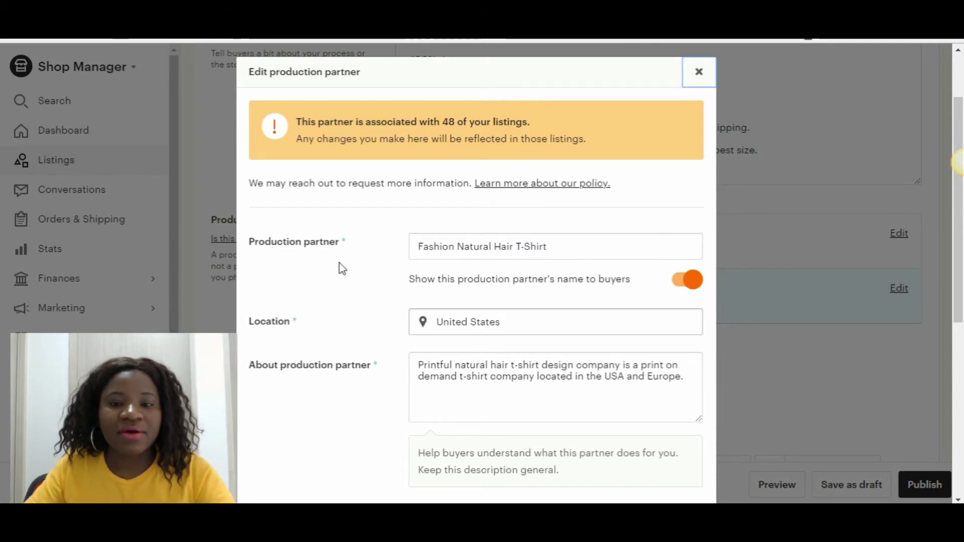
{"action": "scroll", "coordinate": [486, 245], "scroll_direction": "down", "scroll_amount": 1}
{"action": "scroll", "coordinate": [486, 245], "scroll_direction": "down", "scroll_amount": 5}
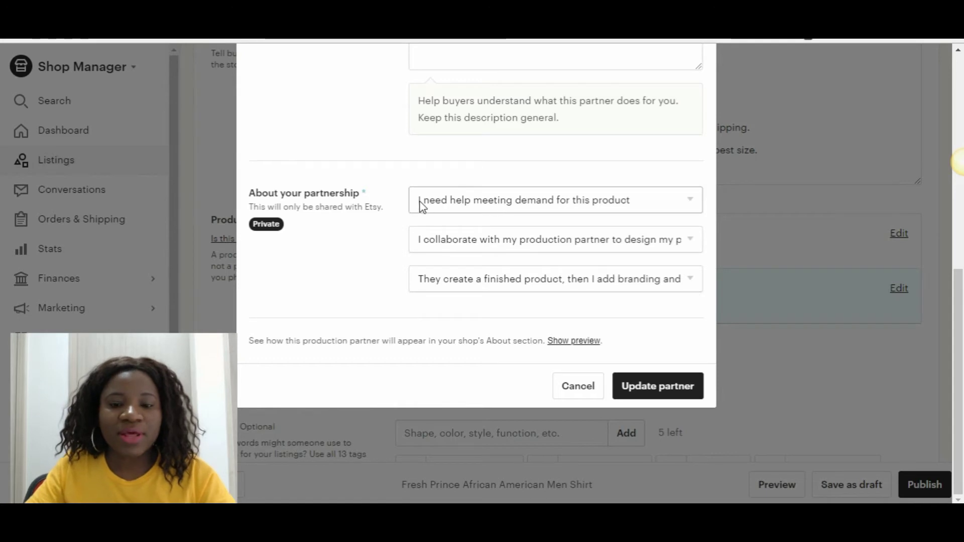
{"action": "scroll", "coordinate": [458, 311], "scroll_direction": "up", "scroll_amount": 4}
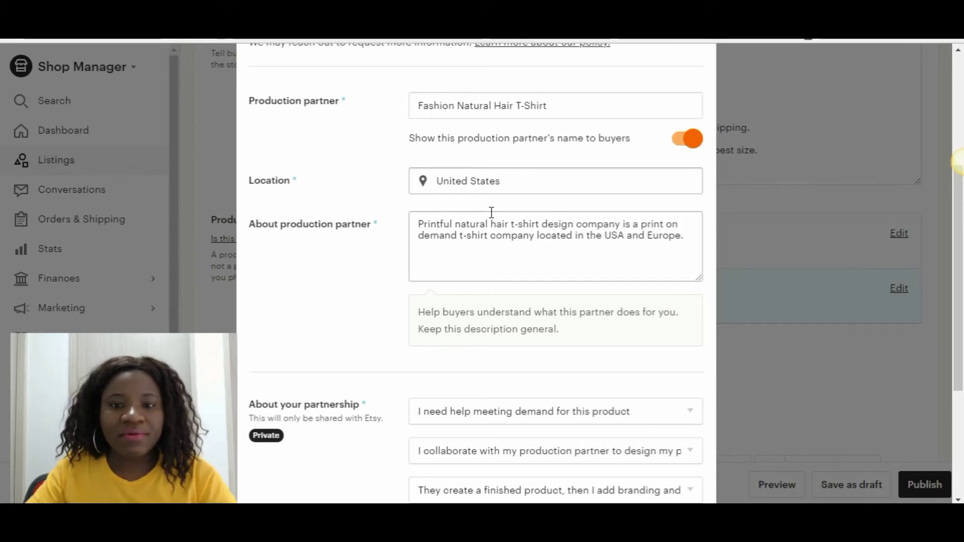
{"action": "scroll", "coordinate": [445, 127], "scroll_direction": "up", "scroll_amount": 1}
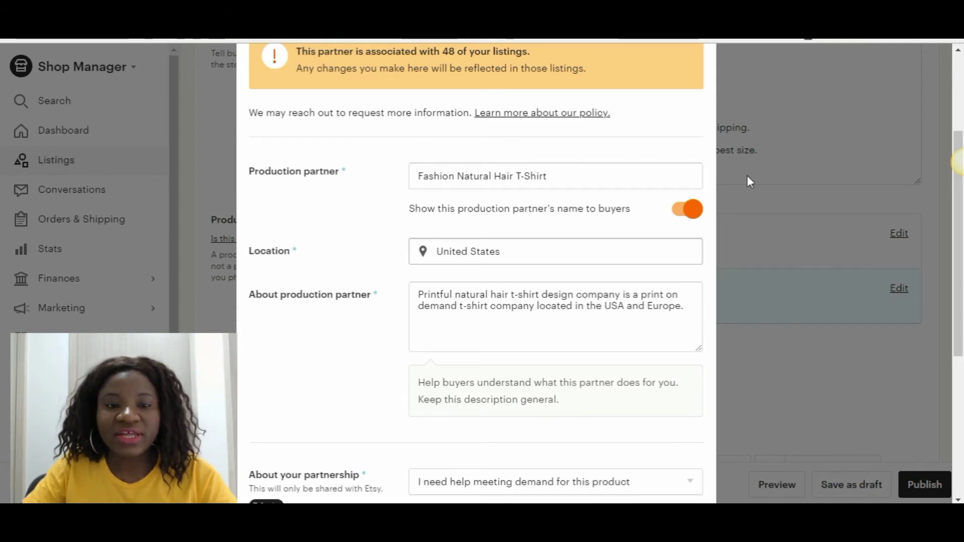
- Try hiding the production partner's name from buyers, then close the partner details without updating them
{"action": "left_click", "coordinate": [676, 210]}
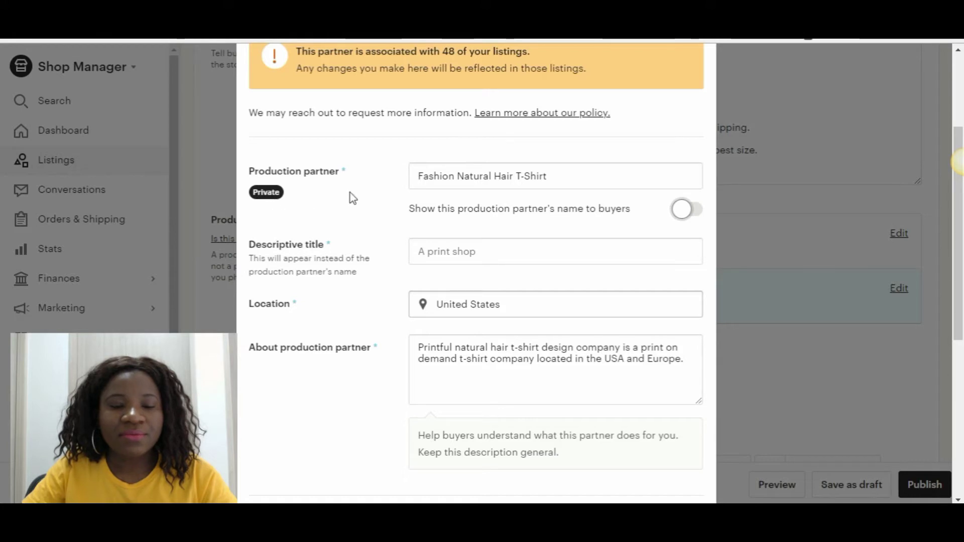
{"action": "scroll", "coordinate": [292, 285], "scroll_direction": "down", "scroll_amount": 1}
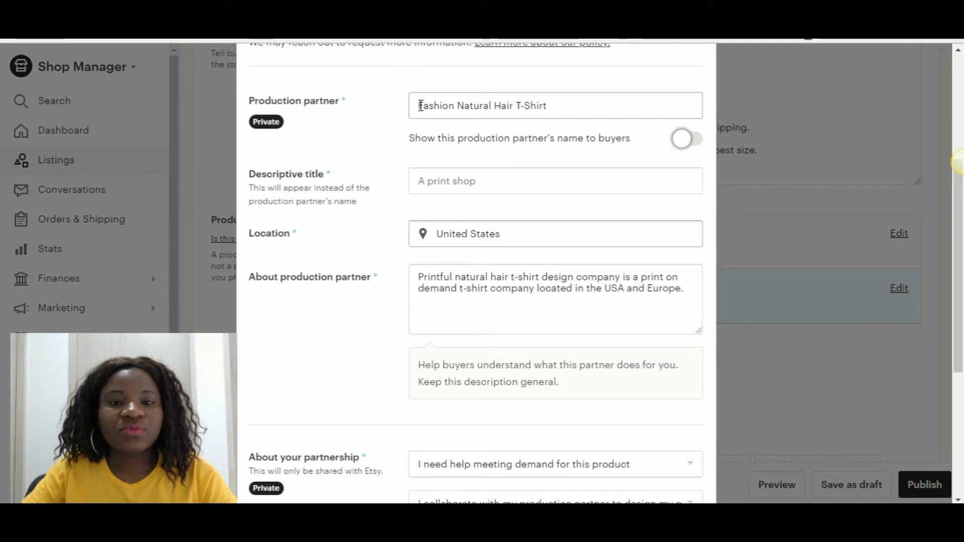
{"action": "left_click_drag", "start_coordinate": [420, 105], "coordinate": [564, 105]}
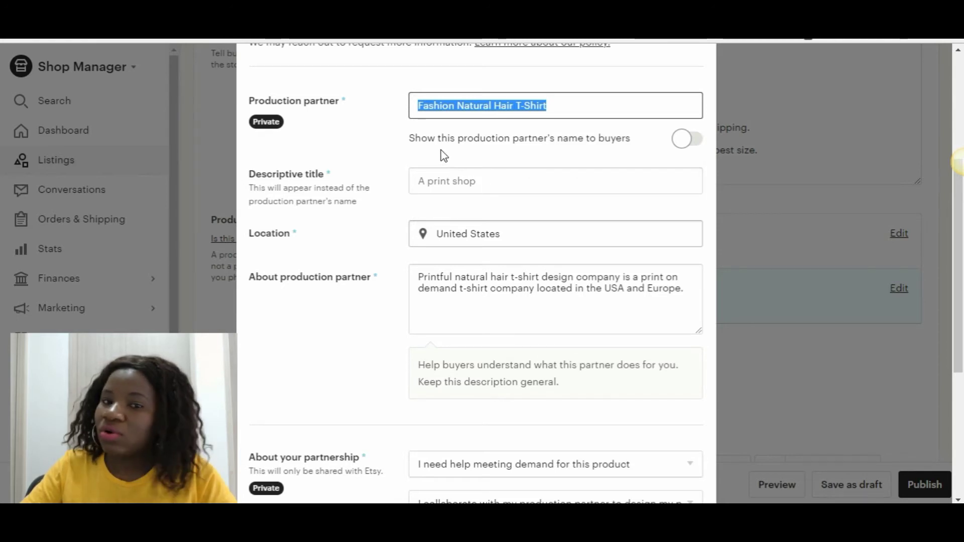
{"action": "left_click", "coordinate": [692, 140]}
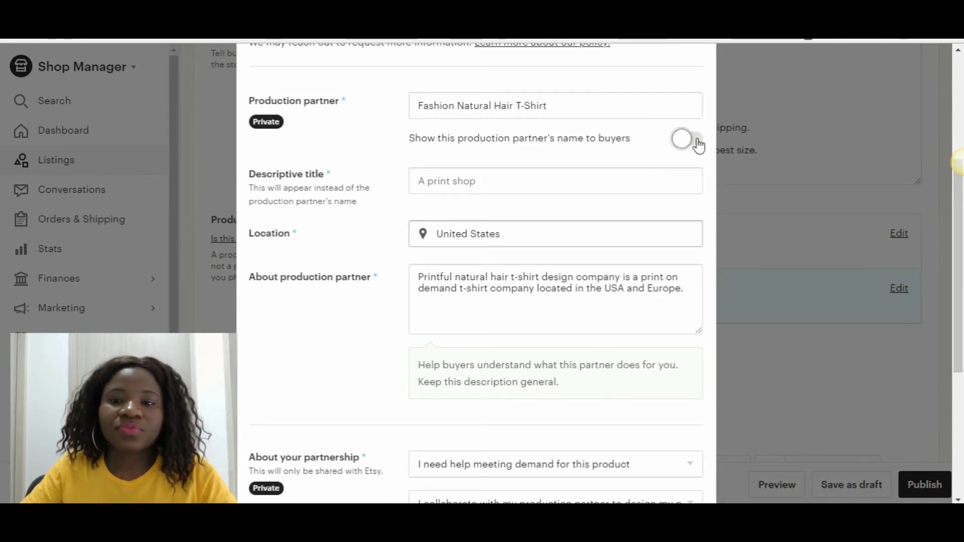
{"action": "scroll", "coordinate": [365, 315], "scroll_direction": "down", "scroll_amount": 4}
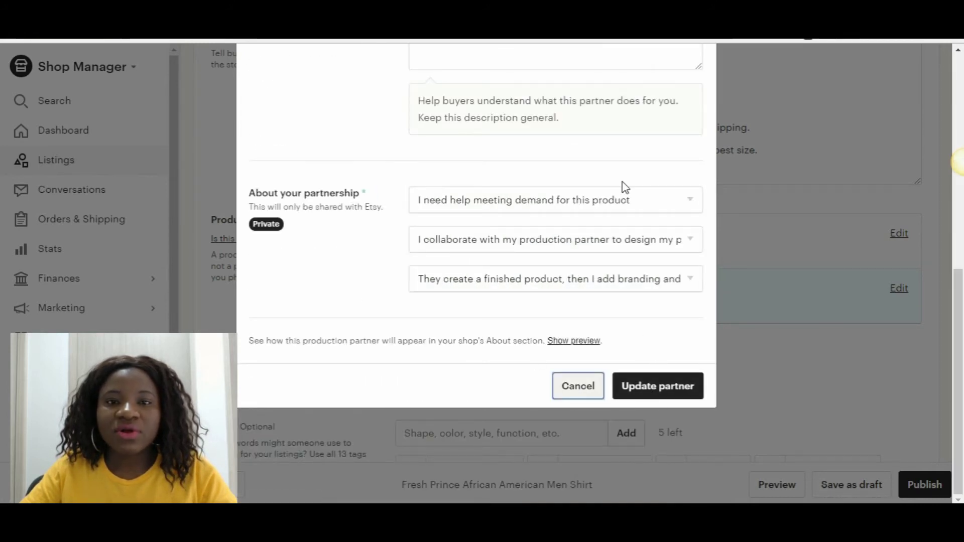
{"action": "left_click", "coordinate": [181, 94]}
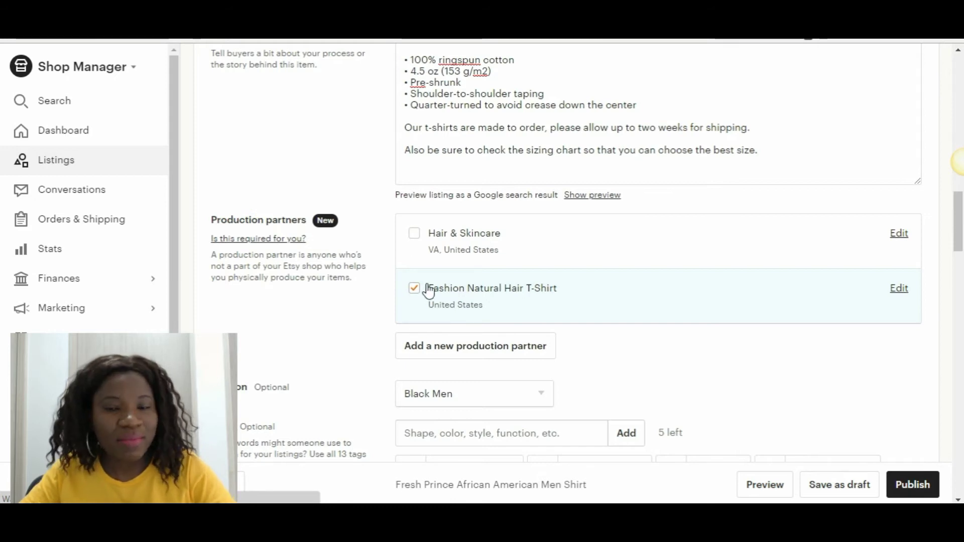
- Copy "100% ringspun cotton" from the listing description into the materials entry
{"action": "scroll", "coordinate": [631, 263], "scroll_direction": "down", "scroll_amount": 5}
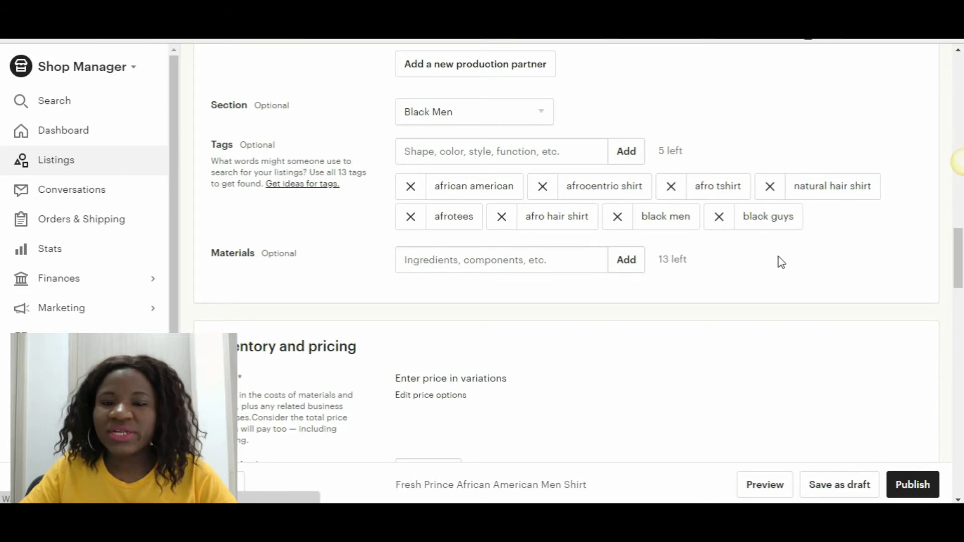
{"action": "scroll", "coordinate": [796, 248], "scroll_direction": "down", "scroll_amount": 1}
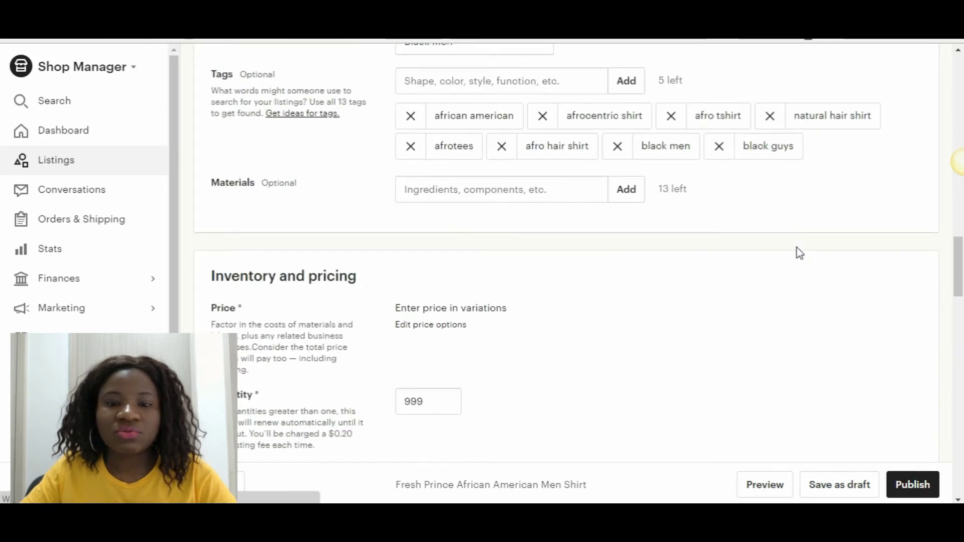
{"action": "left_click", "coordinate": [414, 196]}
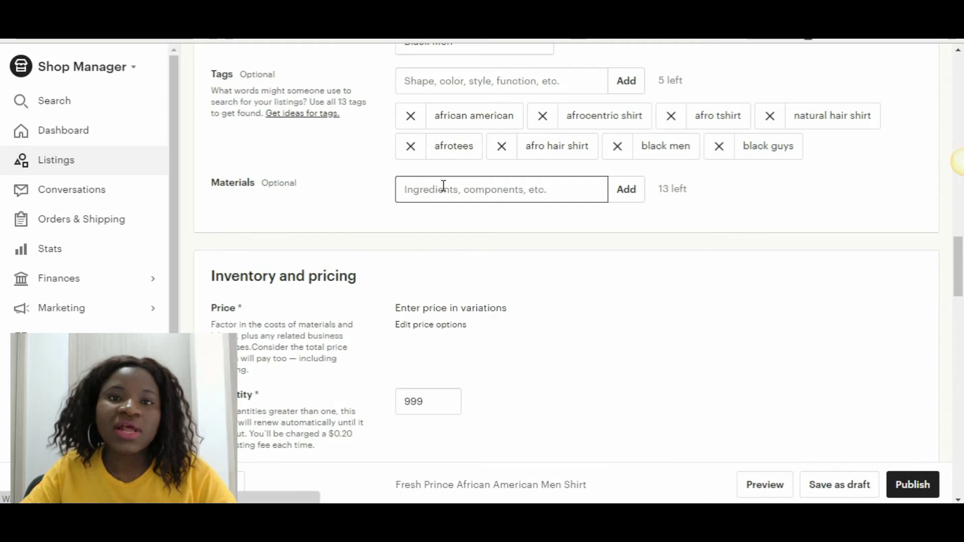
{"action": "scroll", "coordinate": [486, 192], "scroll_direction": "up", "scroll_amount": 10}
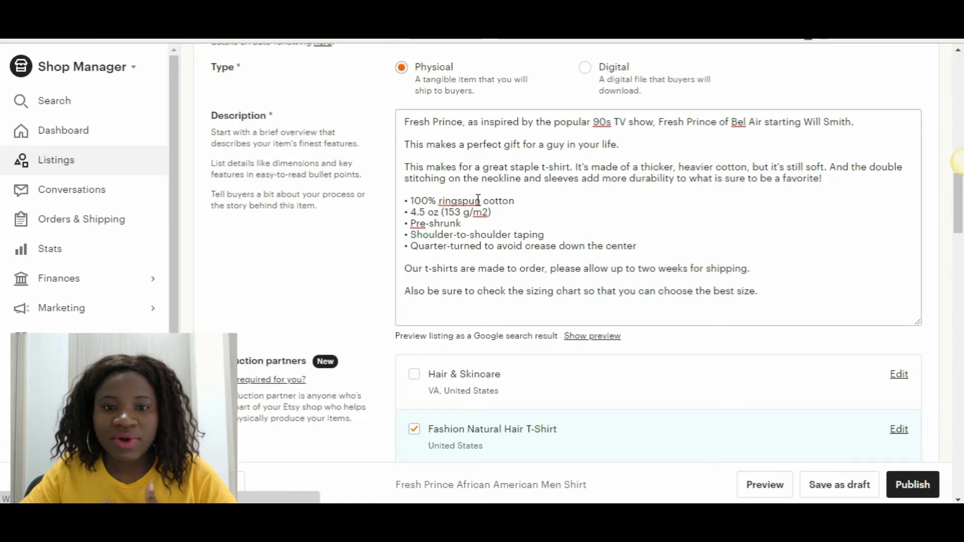
{"action": "left_click_drag", "start_coordinate": [522, 200], "coordinate": [412, 204]}
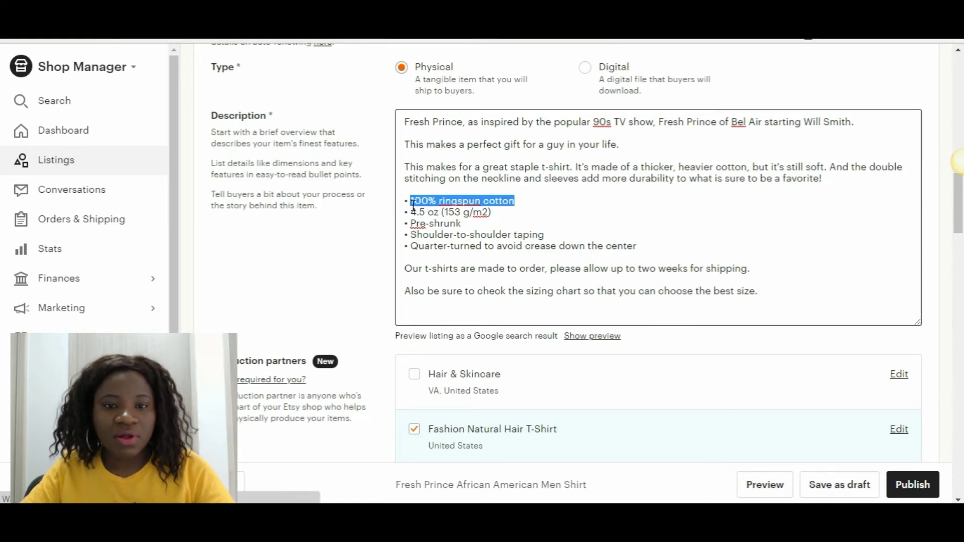
{"action": "key", "text": "ctrl+c"}
{"action": "scroll", "coordinate": [422, 201], "scroll_direction": "down", "scroll_amount": 20}
{"action": "left_click", "coordinate": [428, 122]}
{"action": "key", "text": "ctrl+v"}
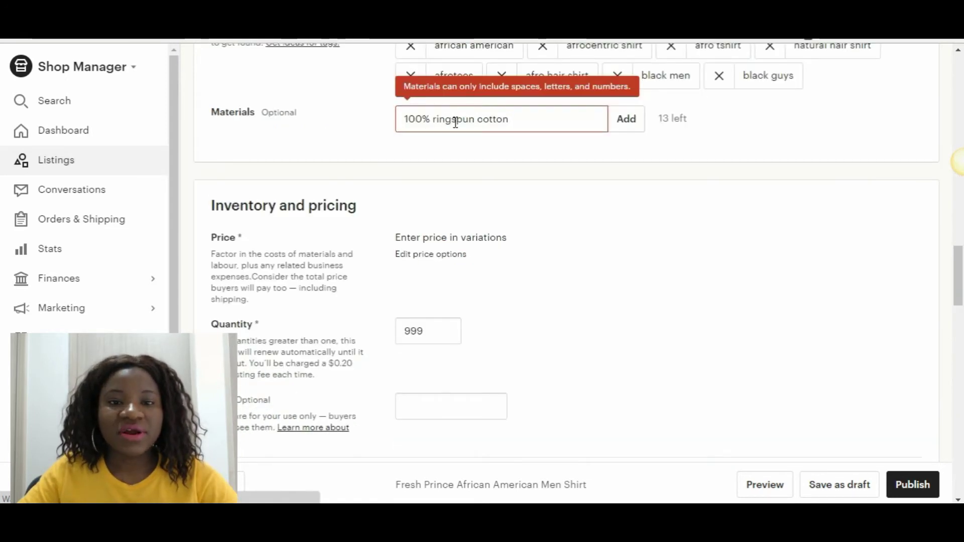
- Remove "100%" from the material entry and add "ringspun cotton" to the listing's materials
{"action": "left_click_drag", "start_coordinate": [429, 119], "coordinate": [232, 118]}
{"action": "key", "text": "BackSpace"}
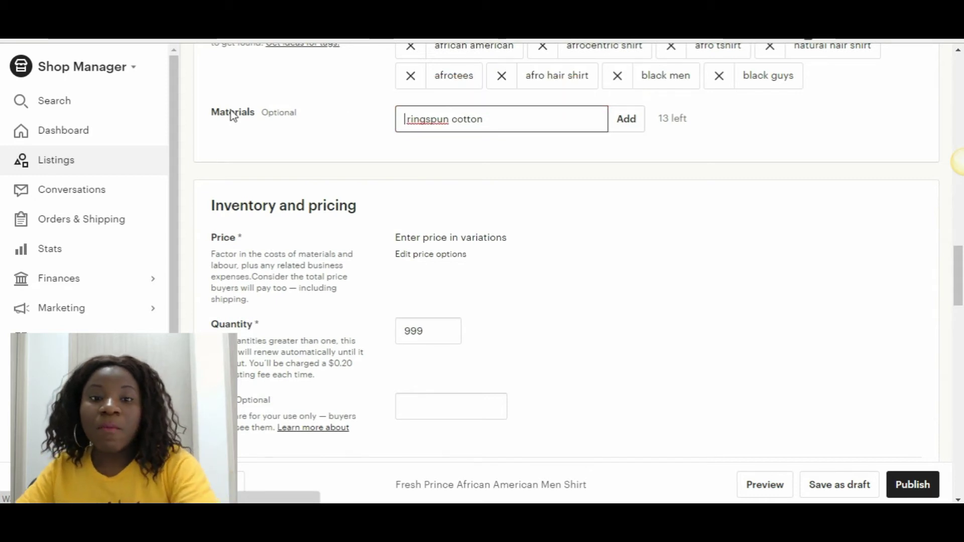
{"action": "left_click", "coordinate": [629, 127]}
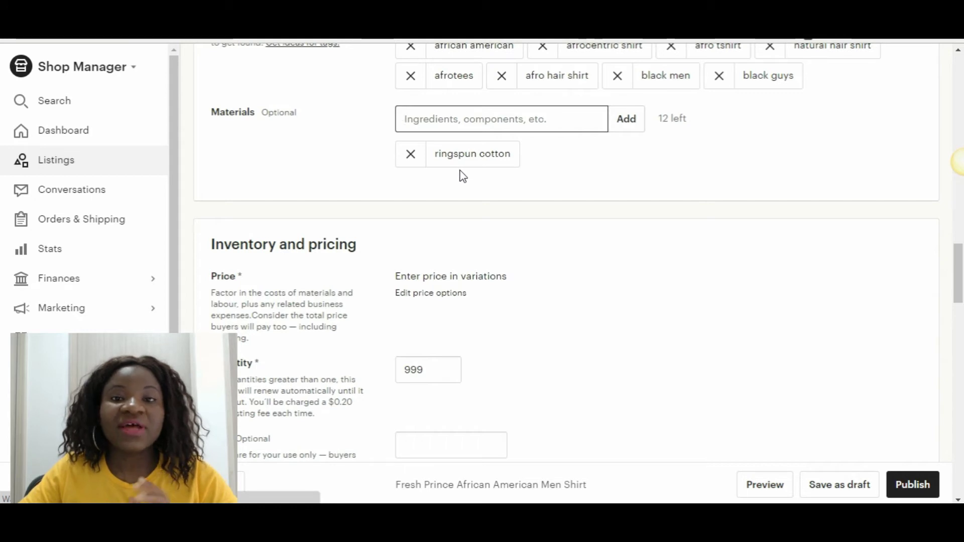
- Review the listing's tags, quantity, and the prices and visibility of the Black and Navy size variations
{"action": "scroll", "coordinate": [463, 177], "scroll_direction": "up", "scroll_amount": 3}
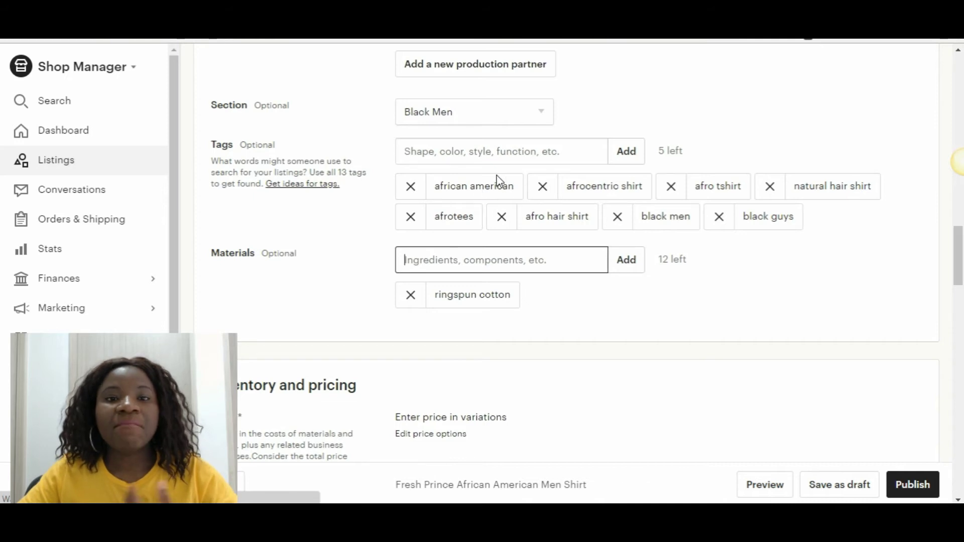
{"action": "scroll", "coordinate": [490, 200], "scroll_direction": "down", "scroll_amount": 7}
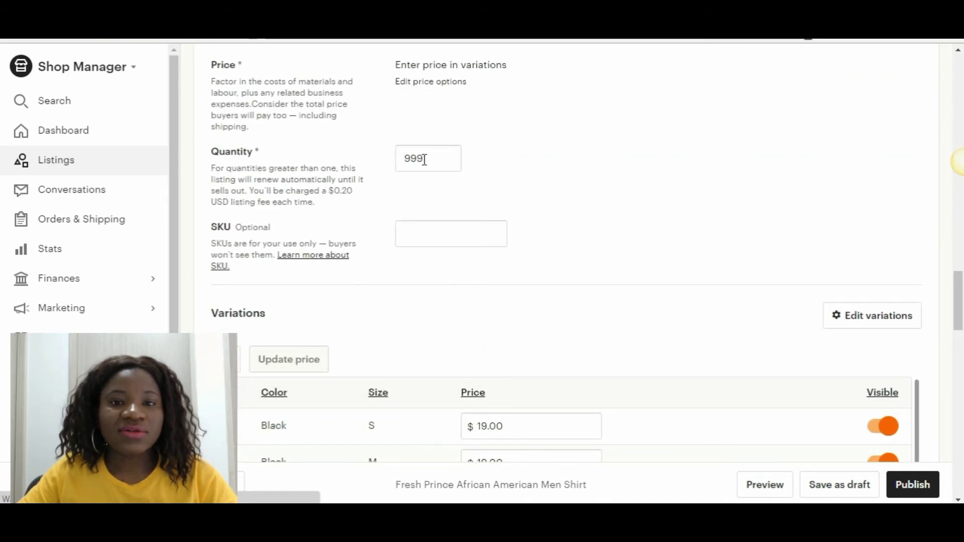
{"action": "scroll", "coordinate": [423, 156], "scroll_direction": "down", "scroll_amount": 2}
{"action": "scroll", "coordinate": [436, 119], "scroll_direction": "down", "scroll_amount": 3}
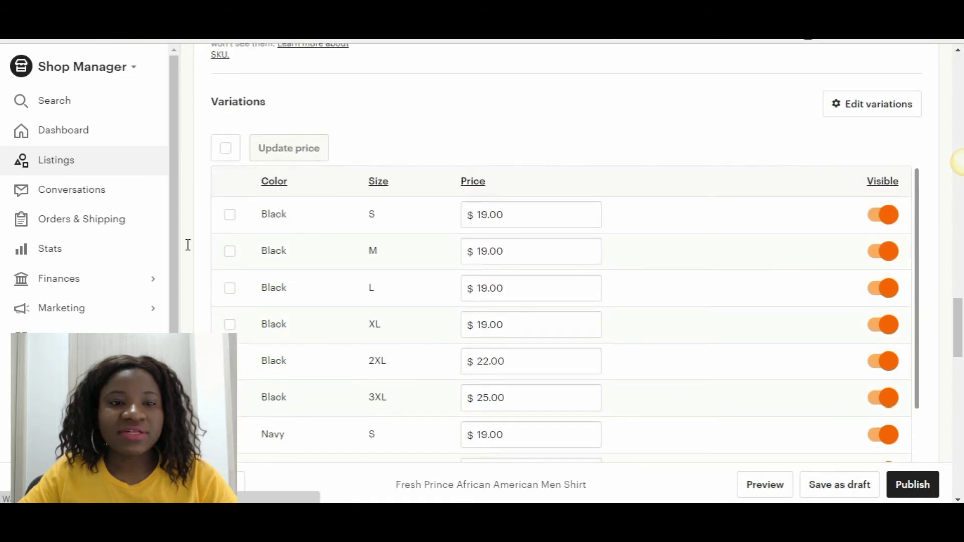
{"action": "scroll", "coordinate": [443, 333], "scroll_direction": "down", "scroll_amount": 3}
{"action": "scroll", "coordinate": [518, 266], "scroll_direction": "down", "scroll_amount": 3}
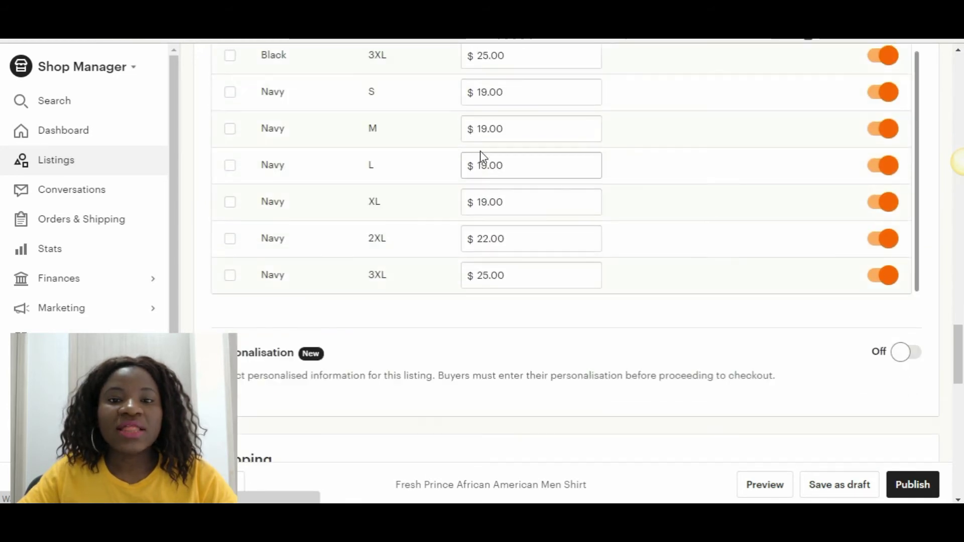
{"action": "scroll", "coordinate": [497, 281], "scroll_direction": "up", "scroll_amount": 3}
{"action": "scroll", "coordinate": [459, 168], "scroll_direction": "up", "scroll_amount": 3}
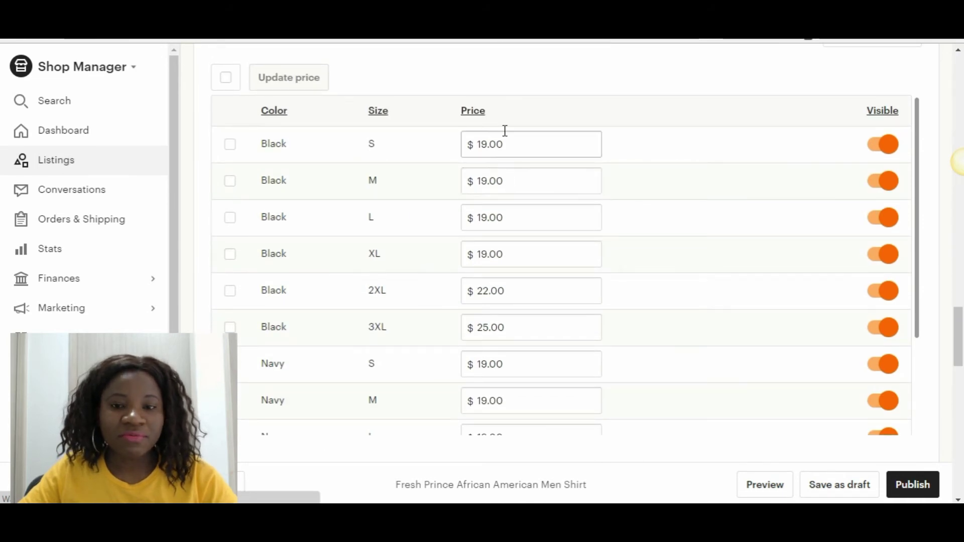
{"action": "scroll", "coordinate": [401, 352], "scroll_direction": "down", "scroll_amount": 3}
{"action": "scroll", "coordinate": [626, 281], "scroll_direction": "down", "scroll_amount": 8}
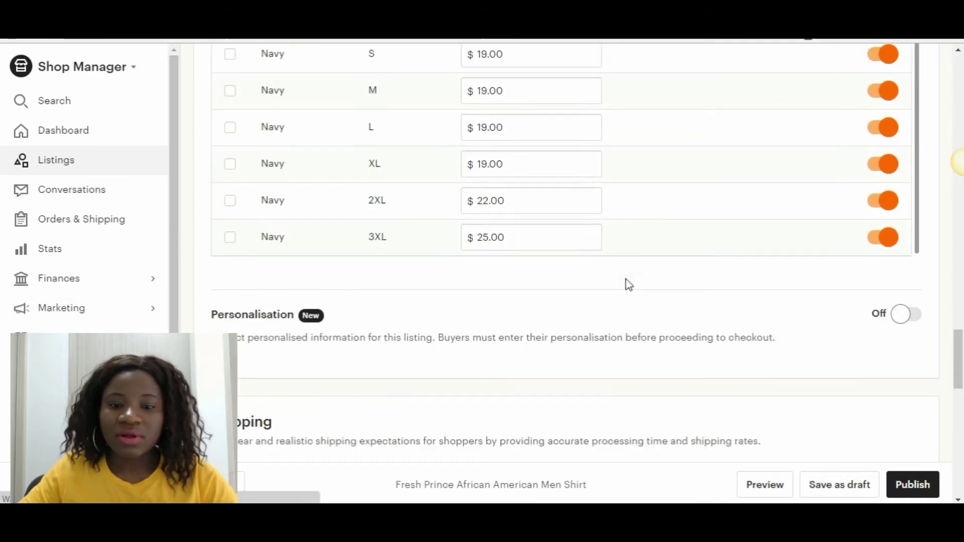
- Examine the personalisation and shipping options, then recheck the variations, thumbnail, title and category of the listing
{"action": "scroll", "coordinate": [598, 284], "scroll_direction": "down", "scroll_amount": 3}
{"action": "scroll", "coordinate": [582, 294], "scroll_direction": "up", "scroll_amount": 2}
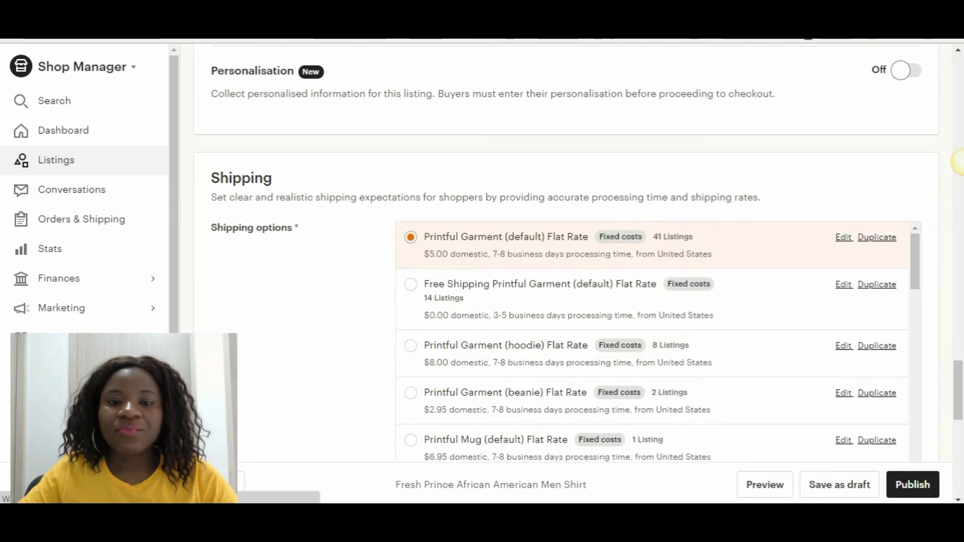
{"action": "scroll", "coordinate": [464, 210], "scroll_direction": "up", "scroll_amount": 2}
{"action": "scroll", "coordinate": [623, 294], "scroll_direction": "down", "scroll_amount": 1}
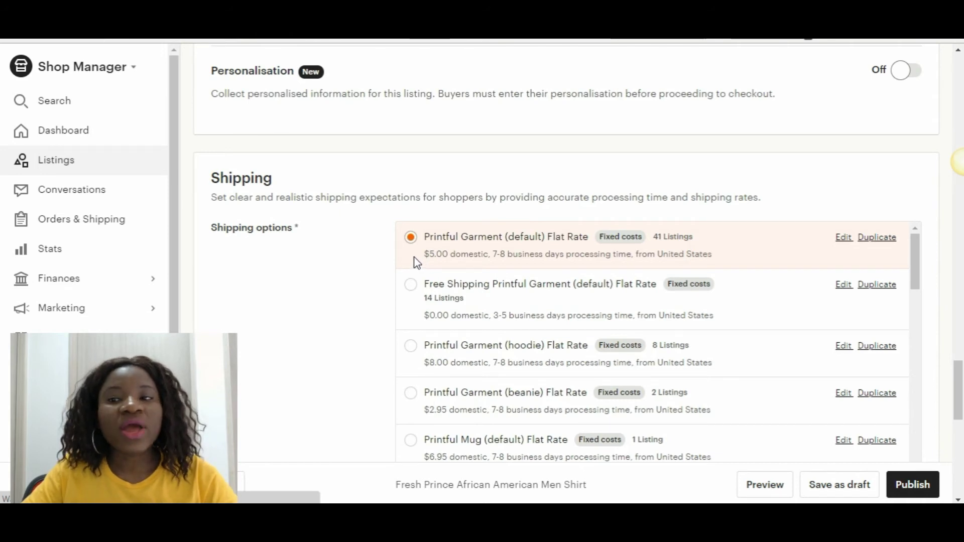
{"action": "scroll", "coordinate": [469, 233], "scroll_direction": "up", "scroll_amount": 2}
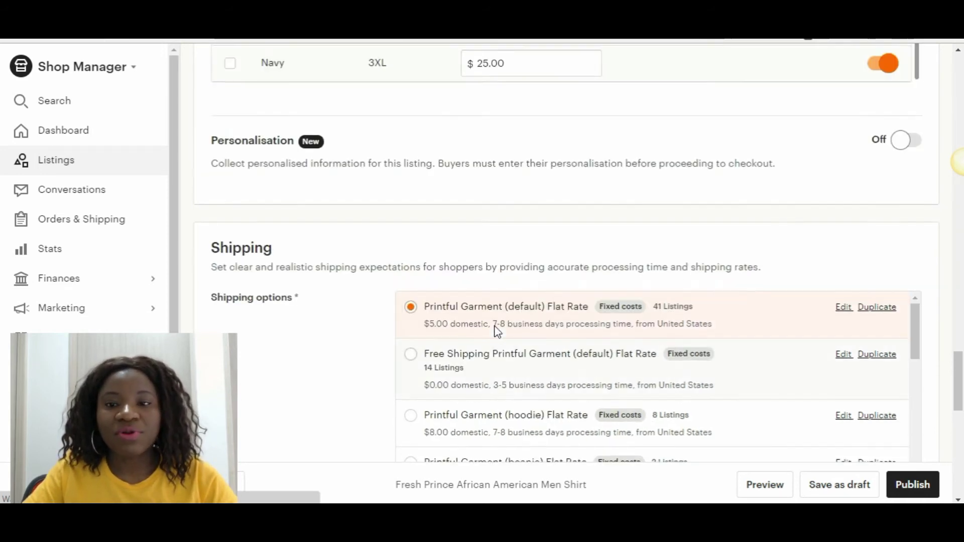
{"action": "scroll", "coordinate": [495, 329], "scroll_direction": "up", "scroll_amount": 2}
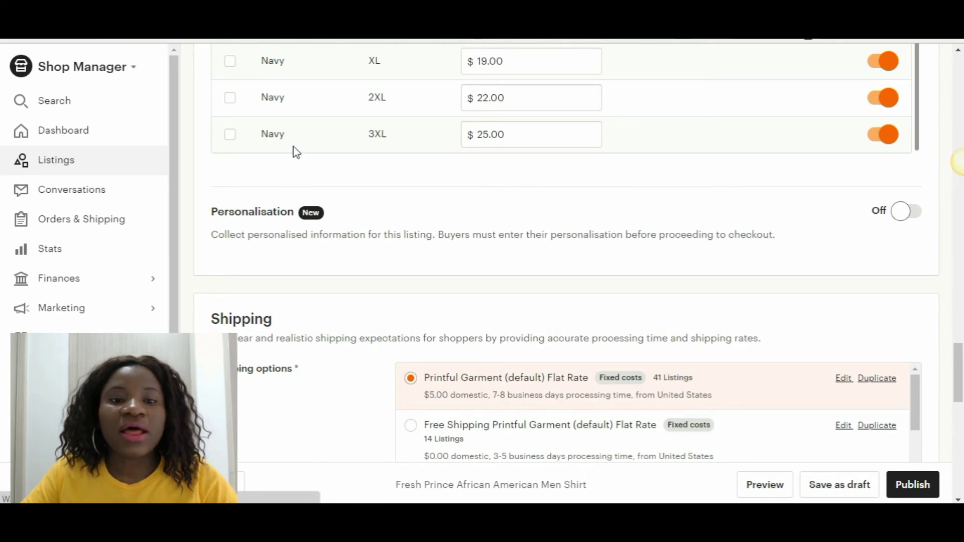
{"action": "scroll", "coordinate": [499, 266], "scroll_direction": "up", "scroll_amount": 5}
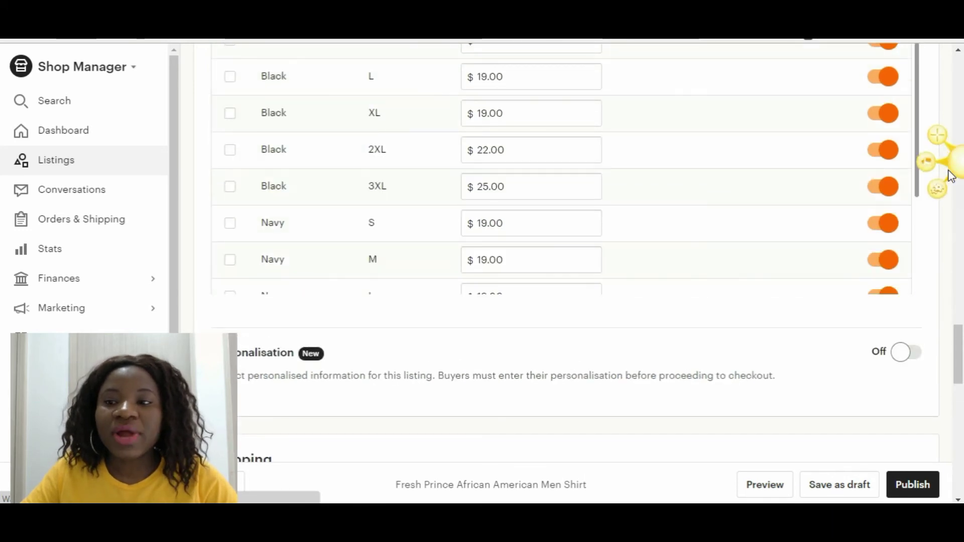
{"action": "left_click_drag", "start_coordinate": [959, 359], "coordinate": [959, 122]}
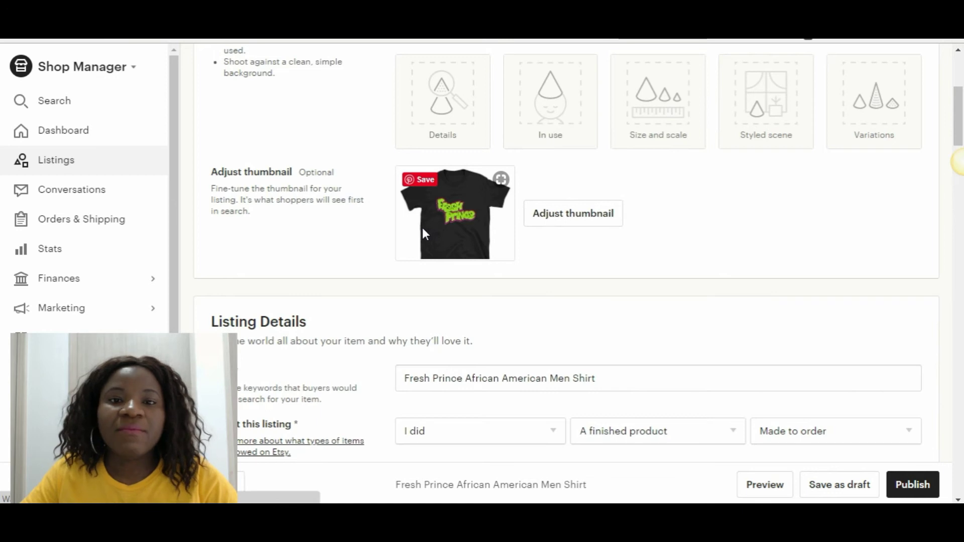
{"action": "scroll", "coordinate": [586, 245], "scroll_direction": "down", "scroll_amount": 3}
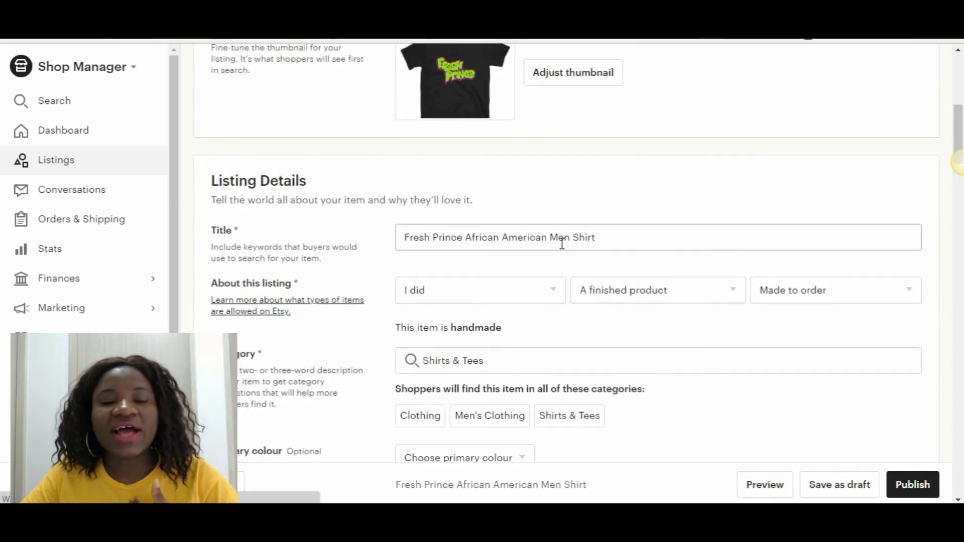
{"action": "scroll", "coordinate": [562, 243], "scroll_direction": "up", "scroll_amount": 3}
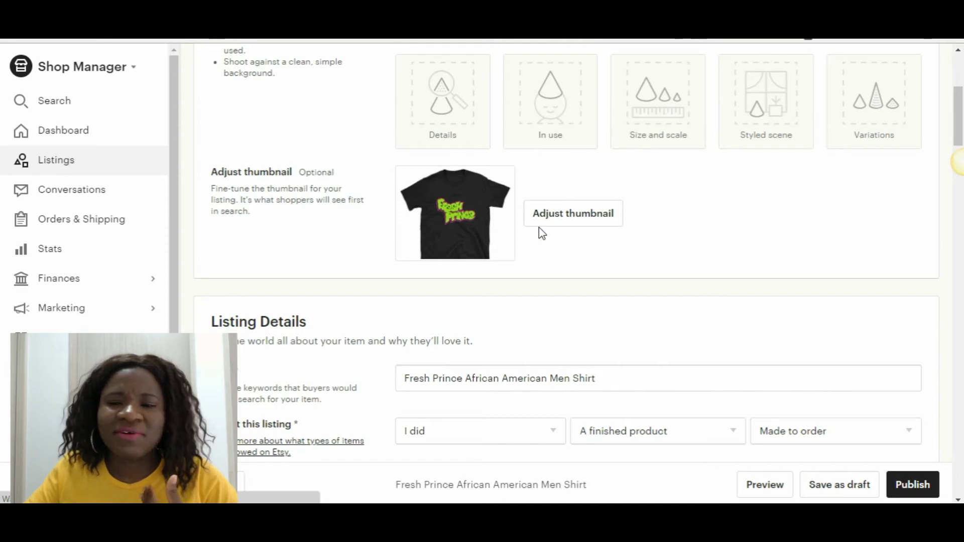
- Recheck the listing from its photos through its size variations to the shipping options, and open the listing preview
{"action": "scroll", "coordinate": [903, 151], "scroll_direction": "up", "scroll_amount": 4}
{"action": "scroll", "coordinate": [918, 222], "scroll_direction": "down", "scroll_amount": 20}
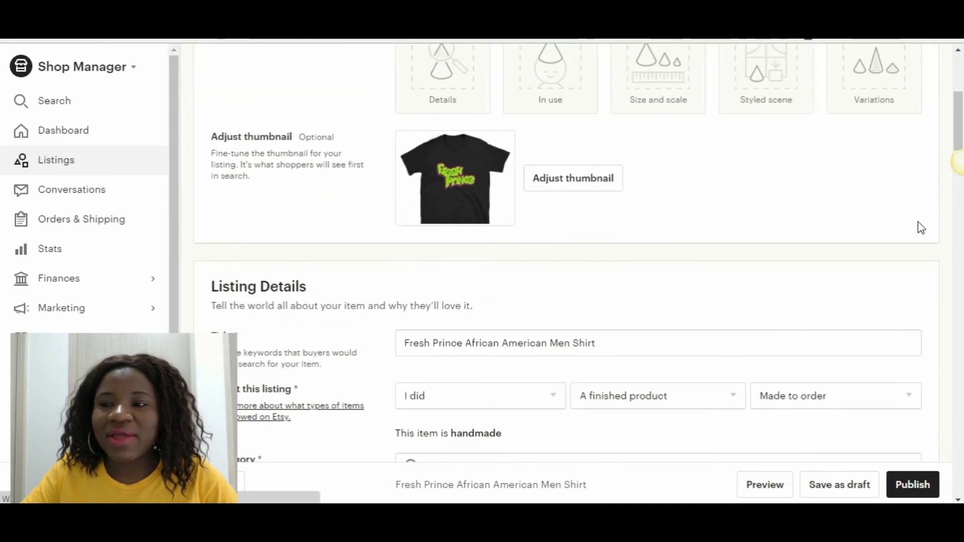
{"action": "scroll", "coordinate": [904, 273], "scroll_direction": "down", "scroll_amount": 3}
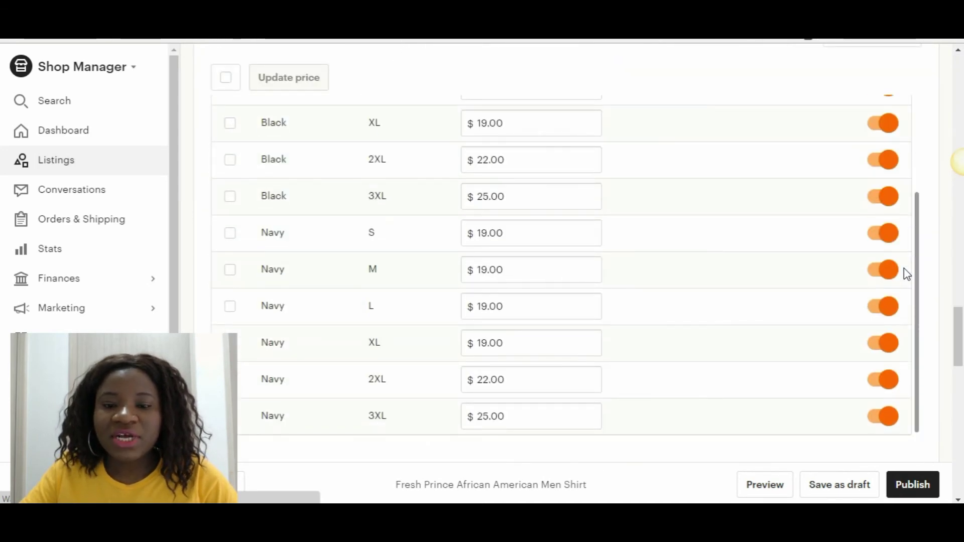
{"action": "scroll", "coordinate": [878, 370], "scroll_direction": "down", "scroll_amount": 6}
{"action": "scroll", "coordinate": [903, 351], "scroll_direction": "down", "scroll_amount": 3}
{"action": "scroll", "coordinate": [835, 338], "scroll_direction": "down", "scroll_amount": 10}
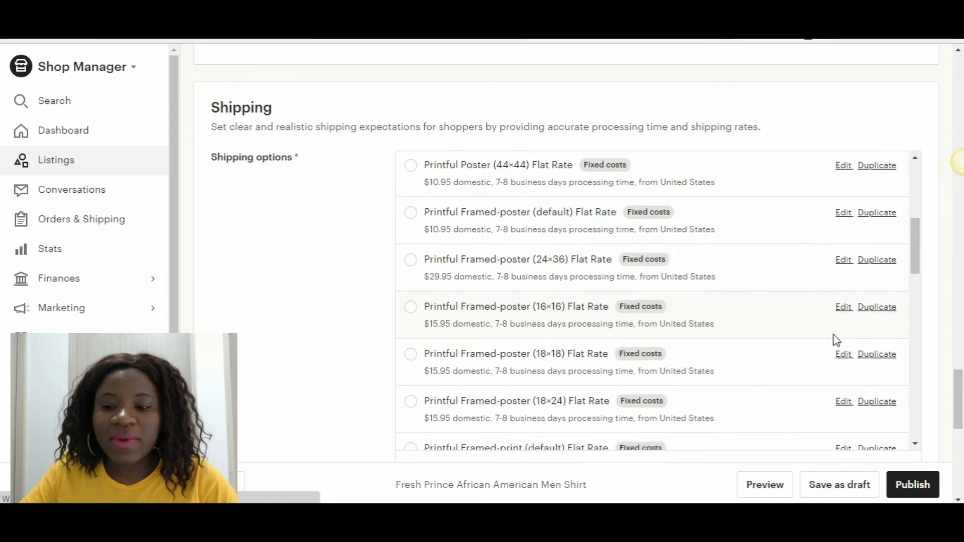
{"action": "left_click", "coordinate": [764, 490]}
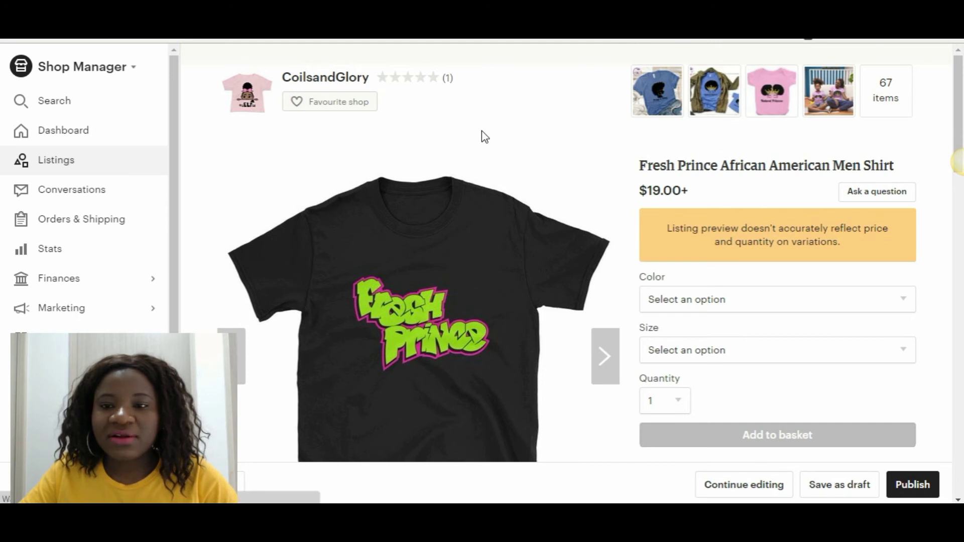
- Check the colour and size choices, the overview and the full description in the listing preview
{"action": "scroll", "coordinate": [710, 300], "scroll_direction": "down", "scroll_amount": 1}
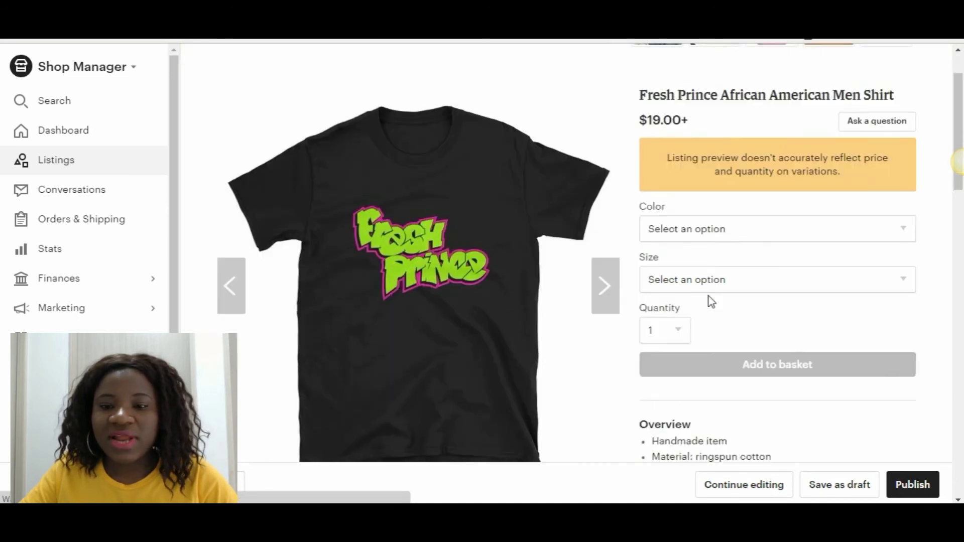
{"action": "left_click", "coordinate": [719, 230]}
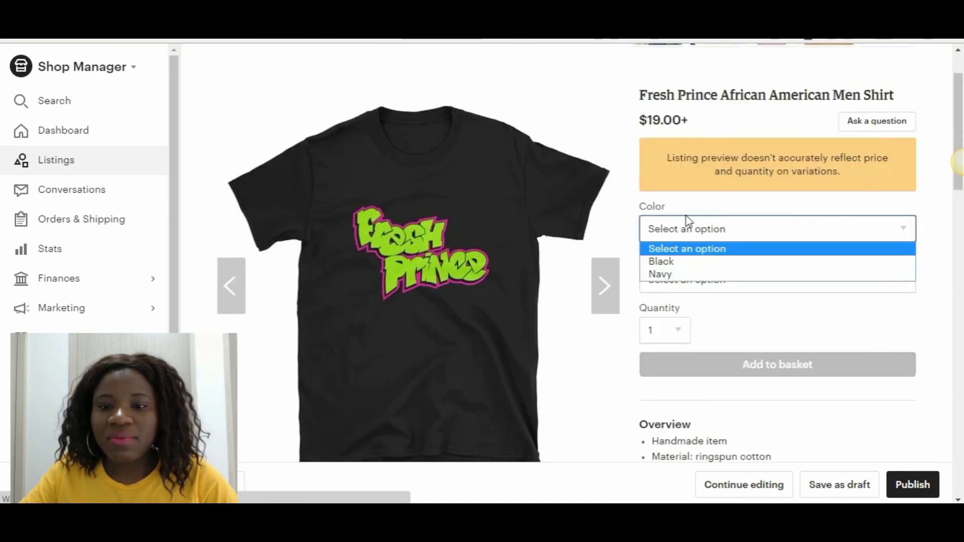
{"action": "left_click", "coordinate": [684, 241]}
{"action": "key", "text": "Tab"}
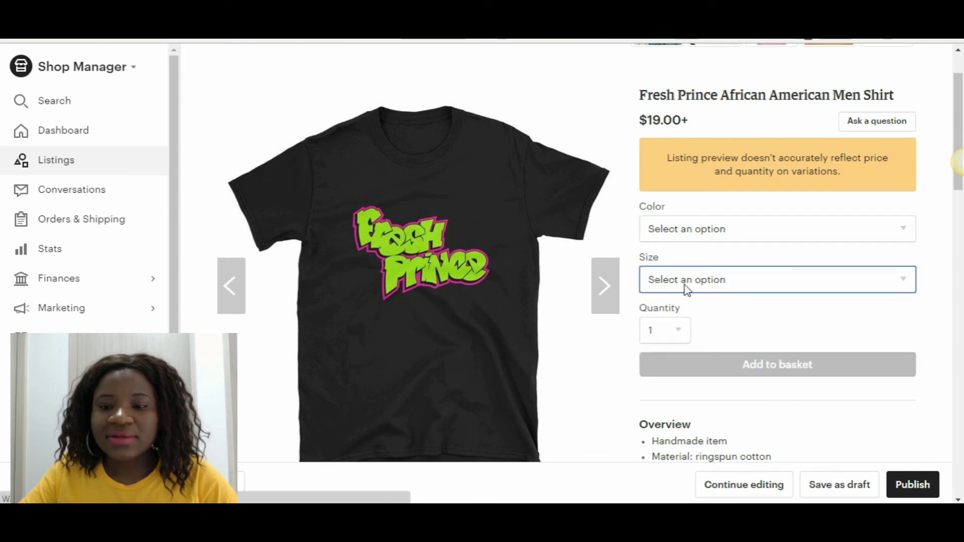
{"action": "left_click", "coordinate": [795, 286]}
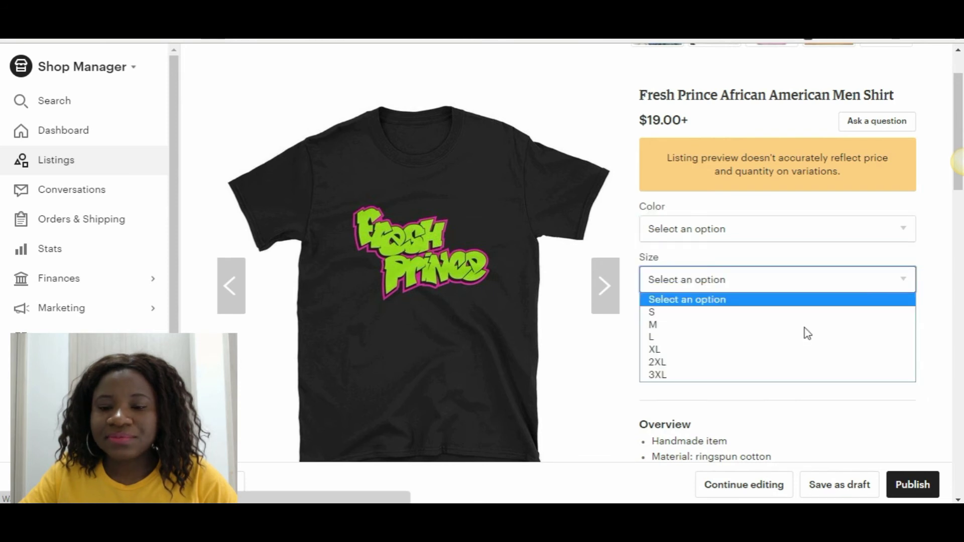
{"action": "left_click", "coordinate": [721, 281]}
{"action": "scroll", "coordinate": [682, 337], "scroll_direction": "down", "scroll_amount": 3}
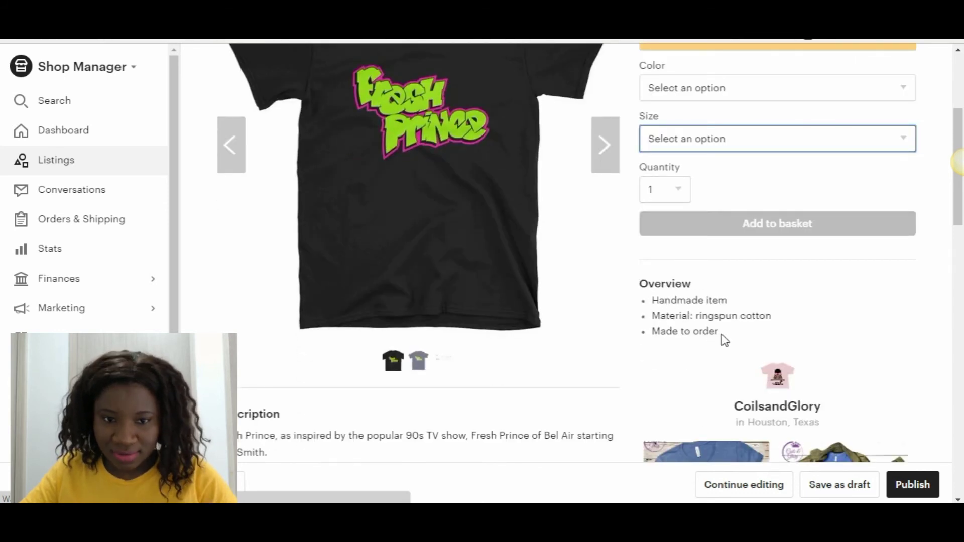
{"action": "scroll", "coordinate": [422, 314], "scroll_direction": "down", "scroll_amount": 6}
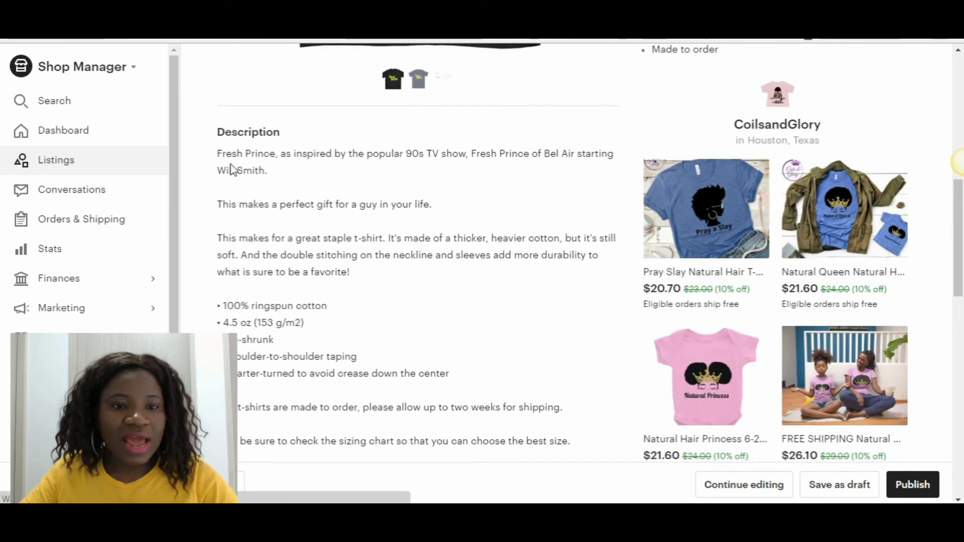
{"action": "scroll", "coordinate": [508, 340], "scroll_direction": "down", "scroll_amount": 3}
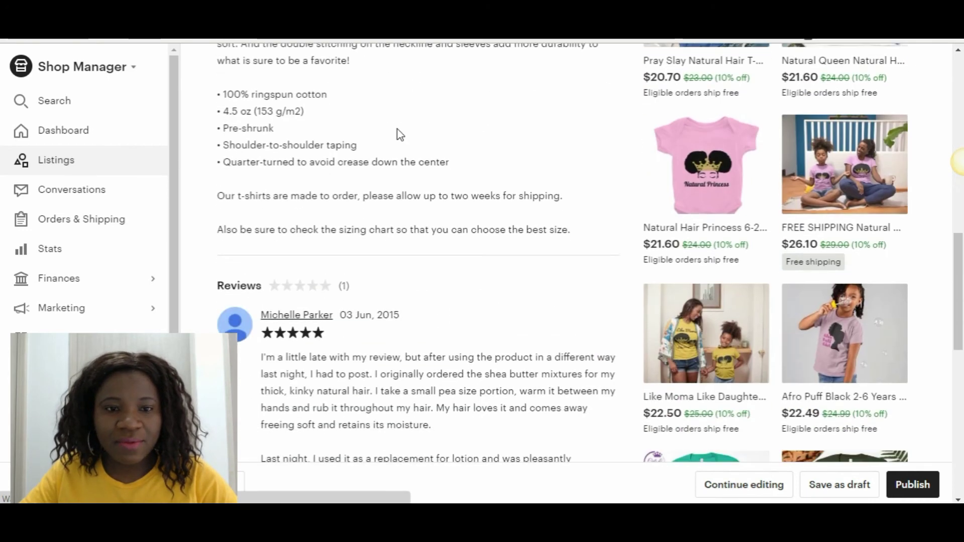
{"action": "scroll", "coordinate": [424, 236], "scroll_direction": "up", "scroll_amount": 15}
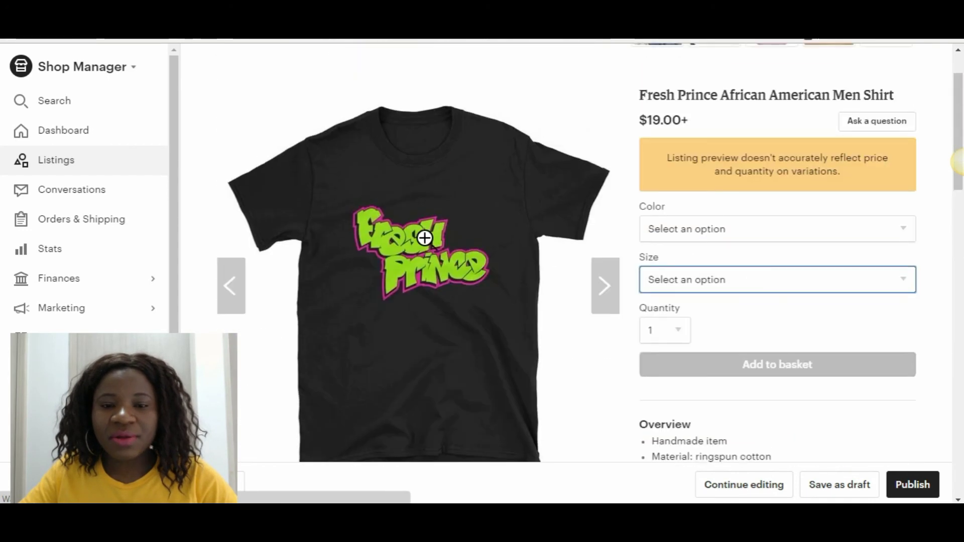
- Browse the preview's product images through to the size guide and look over the rest of the preview page
{"action": "scroll", "coordinate": [431, 240], "scroll_direction": "down", "scroll_amount": 3}
{"action": "double_click", "coordinate": [607, 218]}
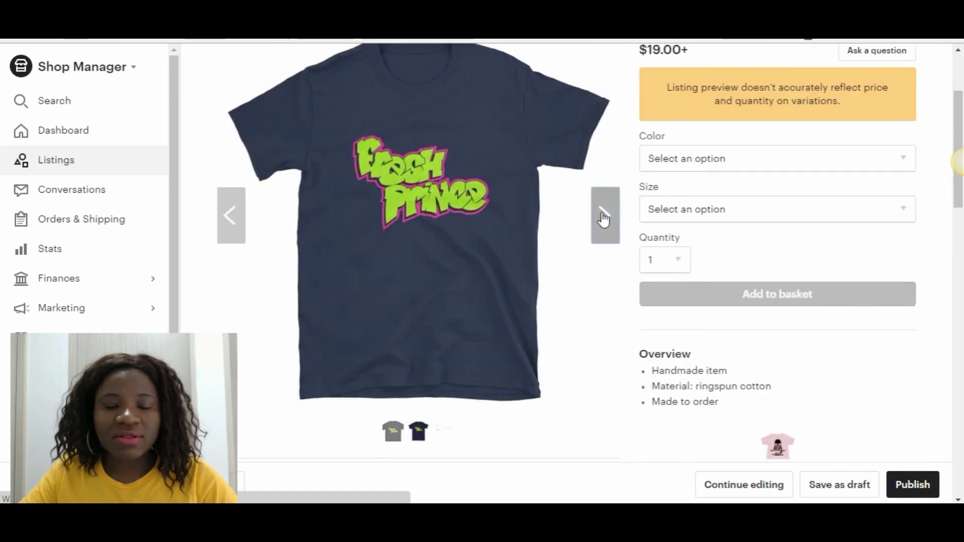
{"action": "left_click", "coordinate": [605, 218]}
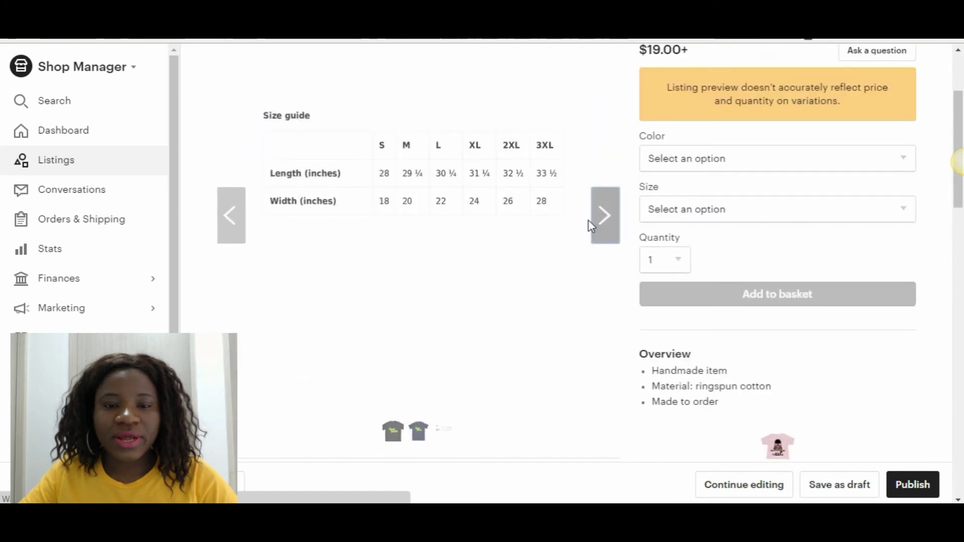
{"action": "scroll", "coordinate": [543, 280], "scroll_direction": "up", "scroll_amount": 3}
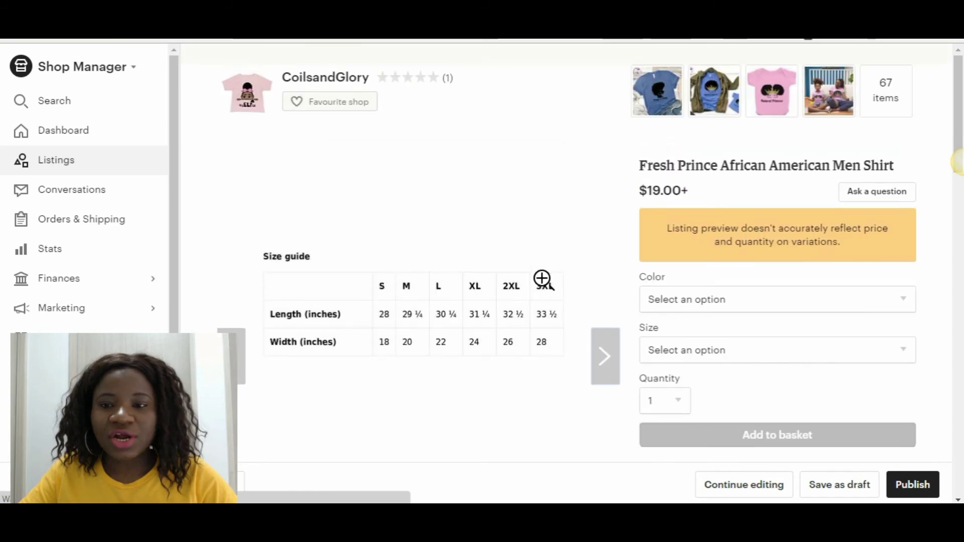
{"action": "scroll", "coordinate": [543, 280], "scroll_direction": "down", "scroll_amount": 12}
{"action": "scroll", "coordinate": [558, 261], "scroll_direction": "up", "scroll_amount": 12}
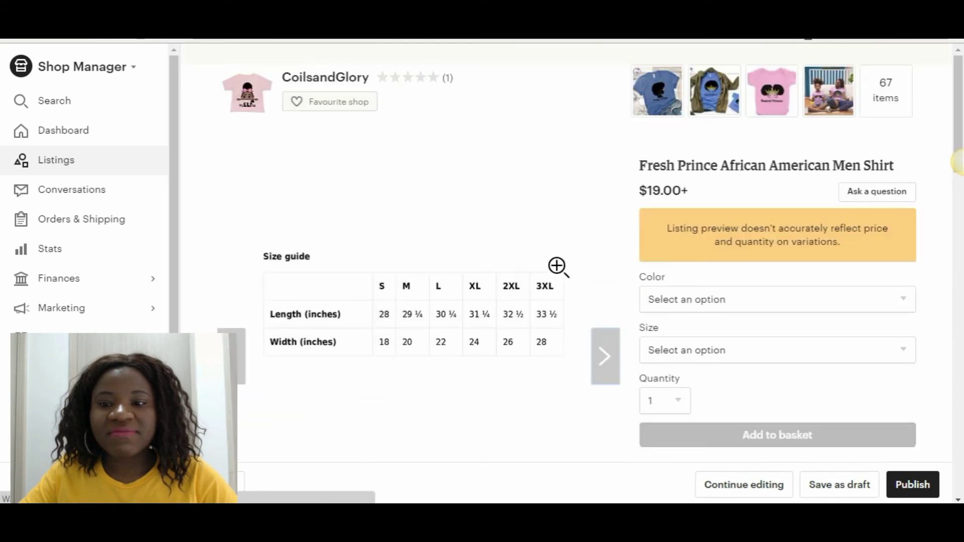
{"action": "scroll", "coordinate": [557, 266], "scroll_direction": "down", "scroll_amount": 8}
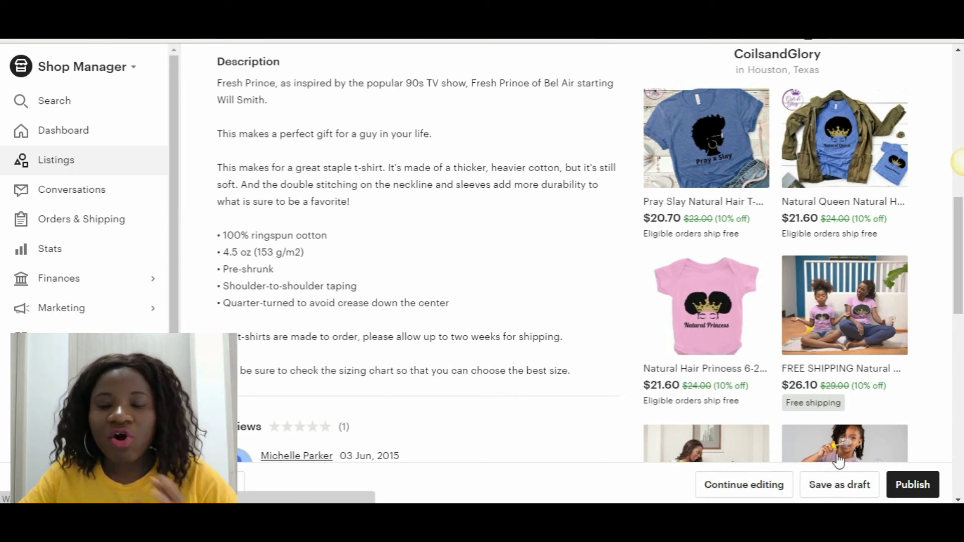
- Return from the preview to the listing editor and publish the listing, agreeing to the $0.20 fee
{"action": "left_click", "coordinate": [733, 487]}
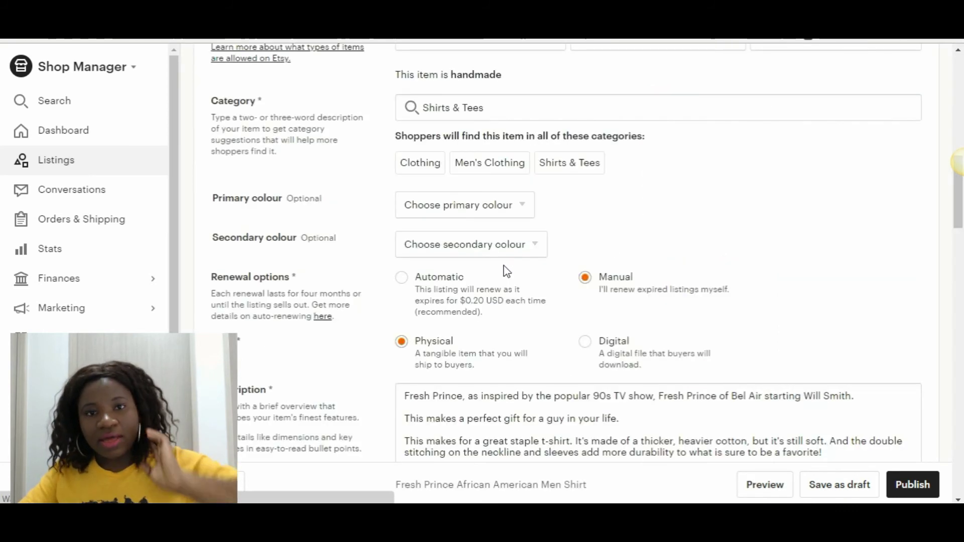
{"action": "scroll", "coordinate": [511, 276], "scroll_direction": "up", "scroll_amount": 10}
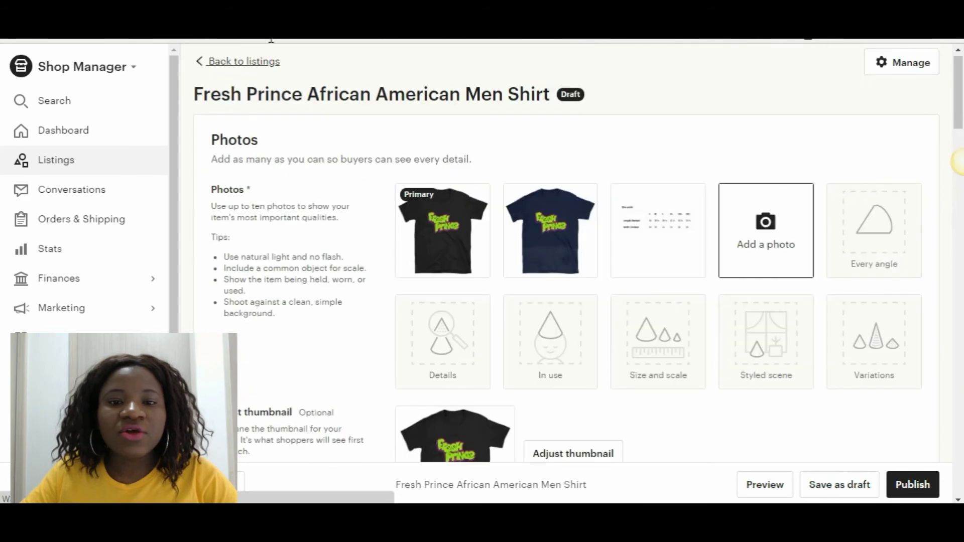
{"action": "scroll", "coordinate": [511, 257], "scroll_direction": "down", "scroll_amount": 4}
{"action": "scroll", "coordinate": [511, 257], "scroll_direction": "down", "scroll_amount": 2}
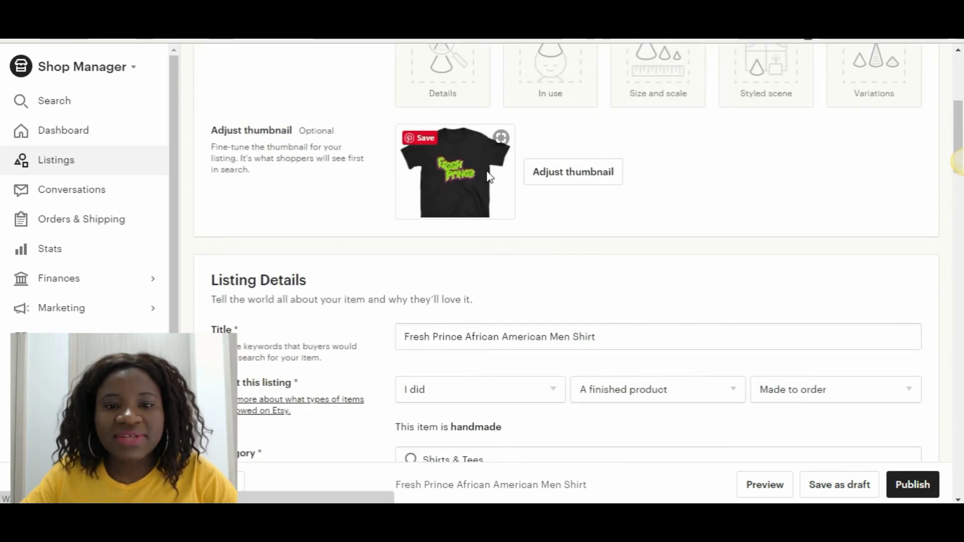
{"action": "scroll", "coordinate": [675, 303], "scroll_direction": "down", "scroll_amount": 10}
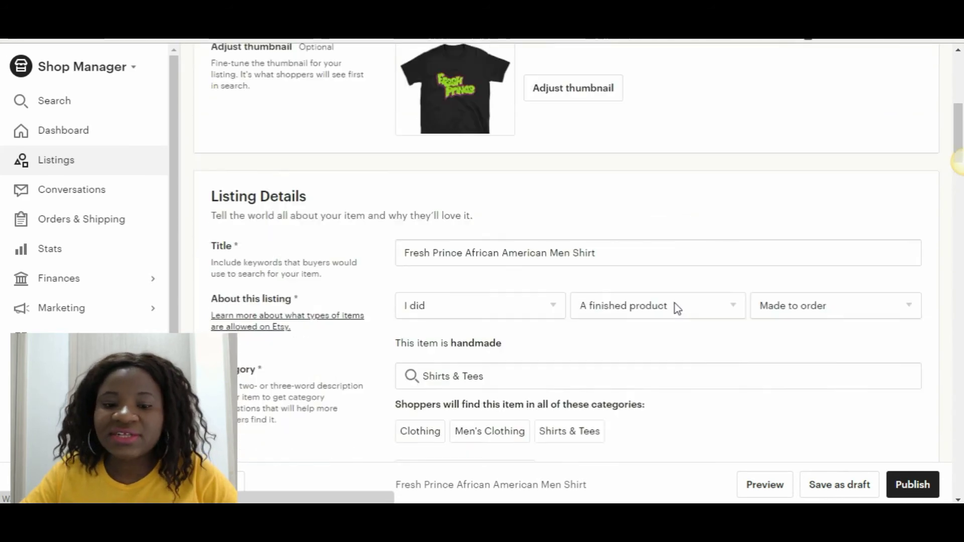
{"action": "left_click", "coordinate": [907, 490]}
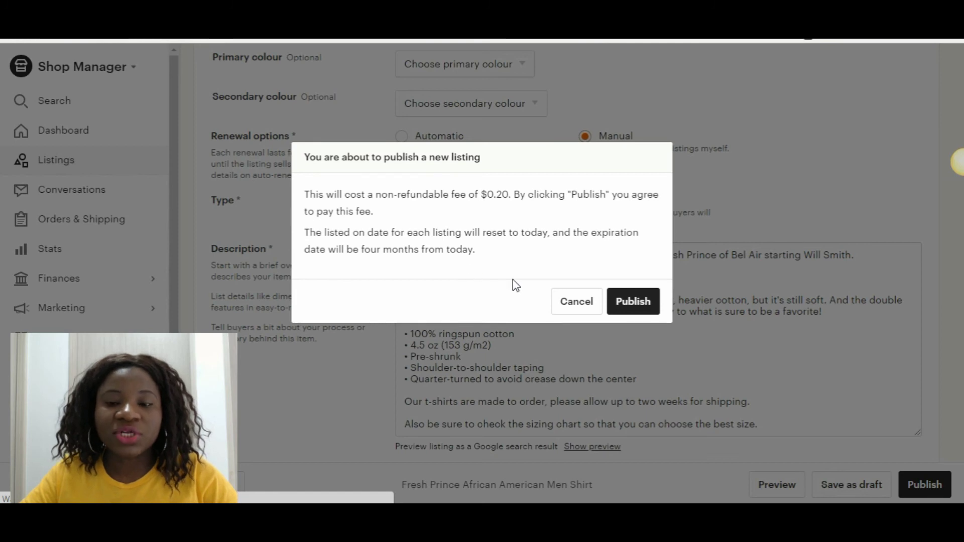
{"action": "left_click", "coordinate": [635, 302]}
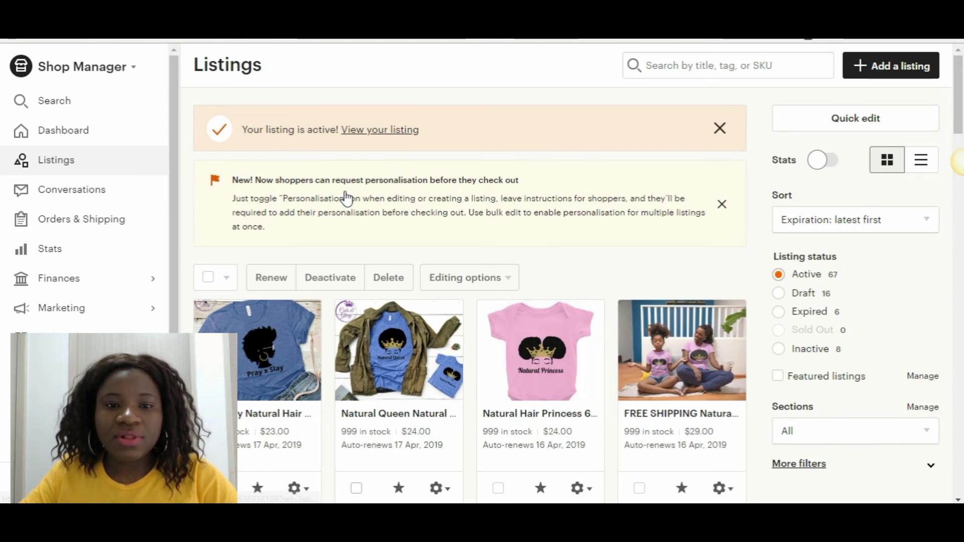
- Open the published listing's shop page and browse its product images through to the size guide
{"action": "left_click", "coordinate": [373, 133]}
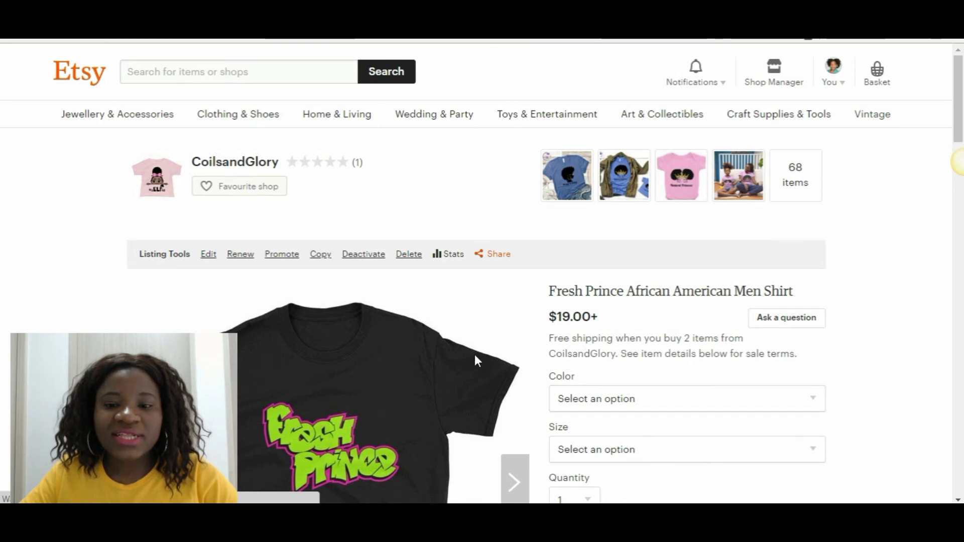
{"action": "scroll", "coordinate": [441, 398], "scroll_direction": "down", "scroll_amount": 1}
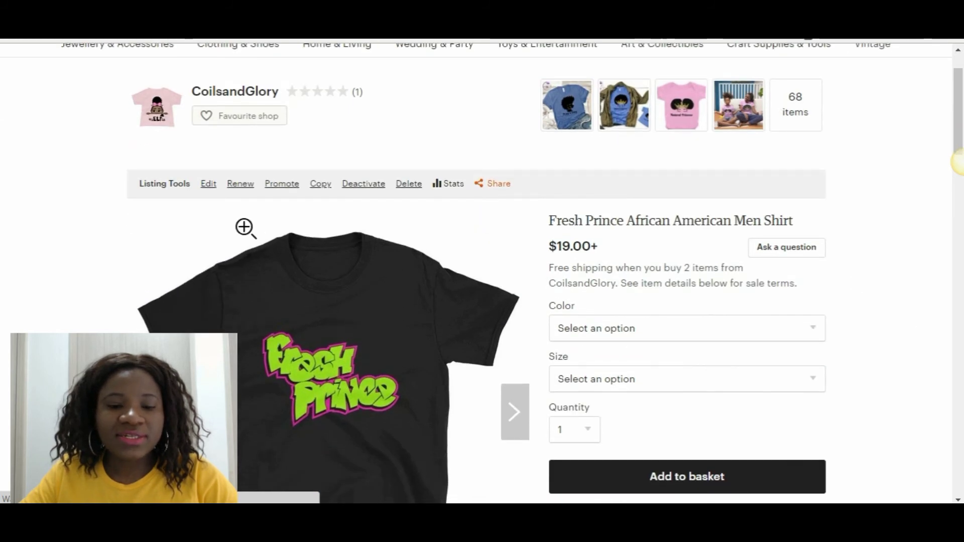
{"action": "scroll", "coordinate": [244, 227], "scroll_direction": "down", "scroll_amount": 2}
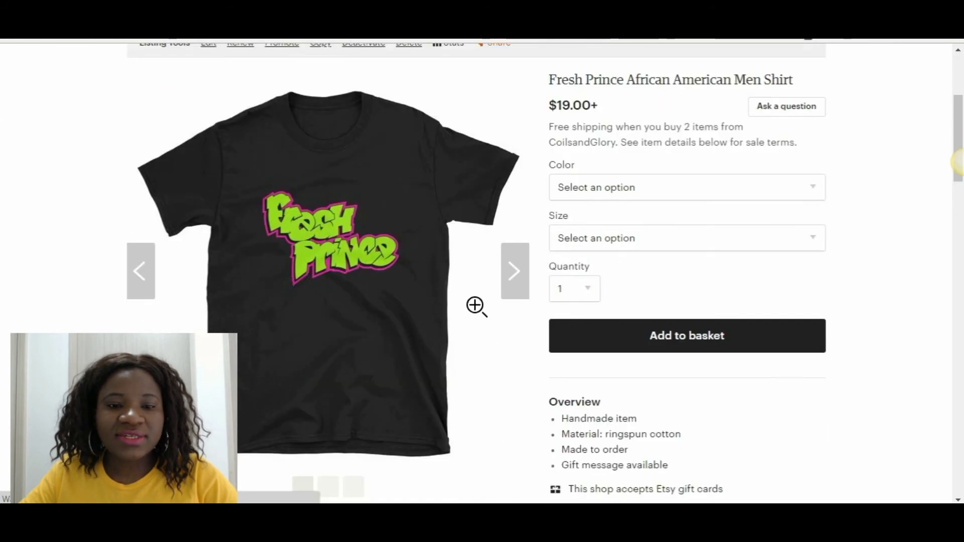
{"action": "left_click", "coordinate": [520, 276]}
{"action": "left_click", "coordinate": [520, 276]}
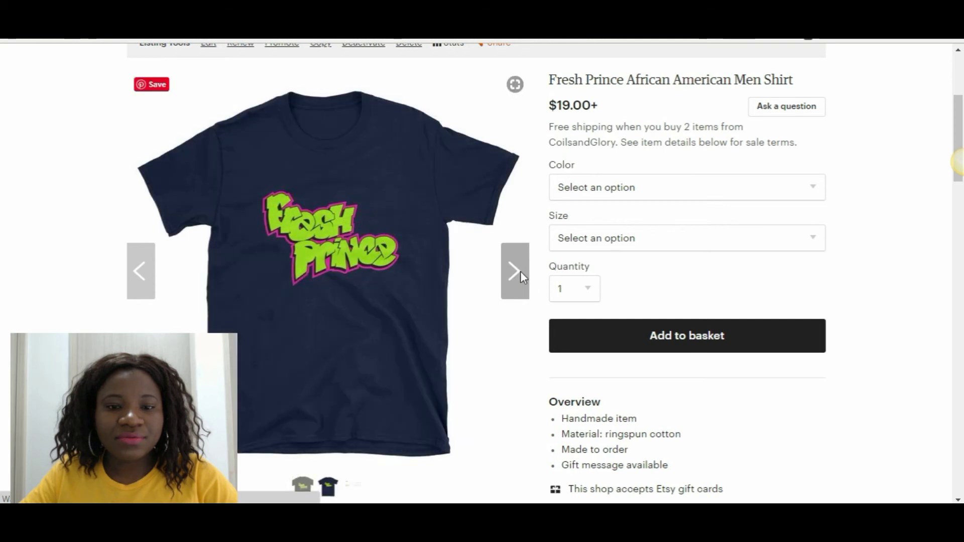
{"action": "left_click", "coordinate": [517, 277]}
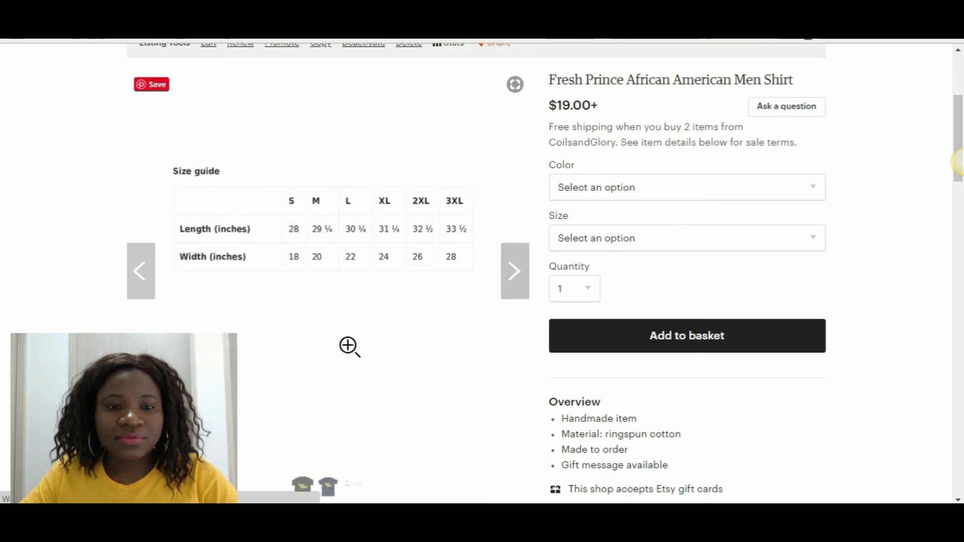
- Check the size options with their prices on the live listing, and read its shipping and description sections
{"action": "left_click", "coordinate": [642, 190]}
{"action": "left_click", "coordinate": [878, 208]}
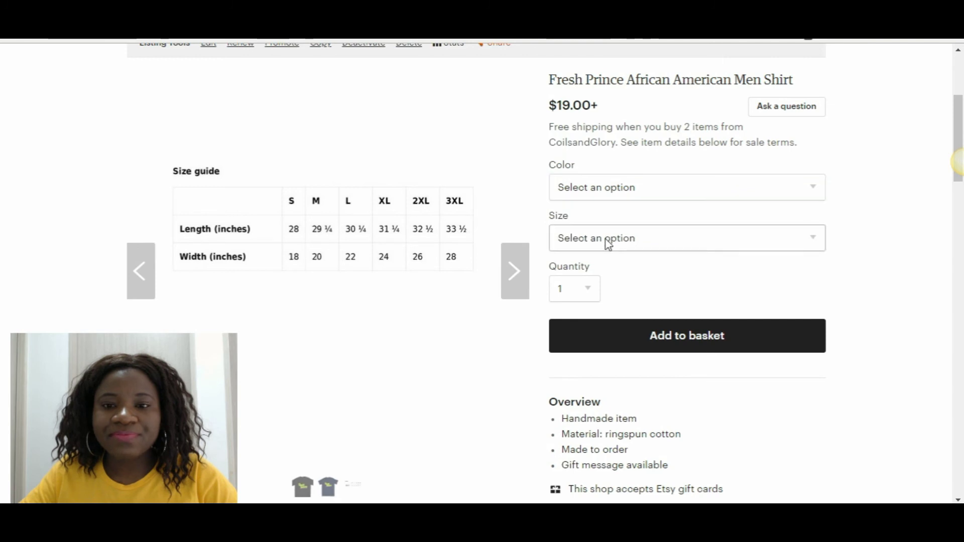
{"action": "left_click", "coordinate": [604, 239]}
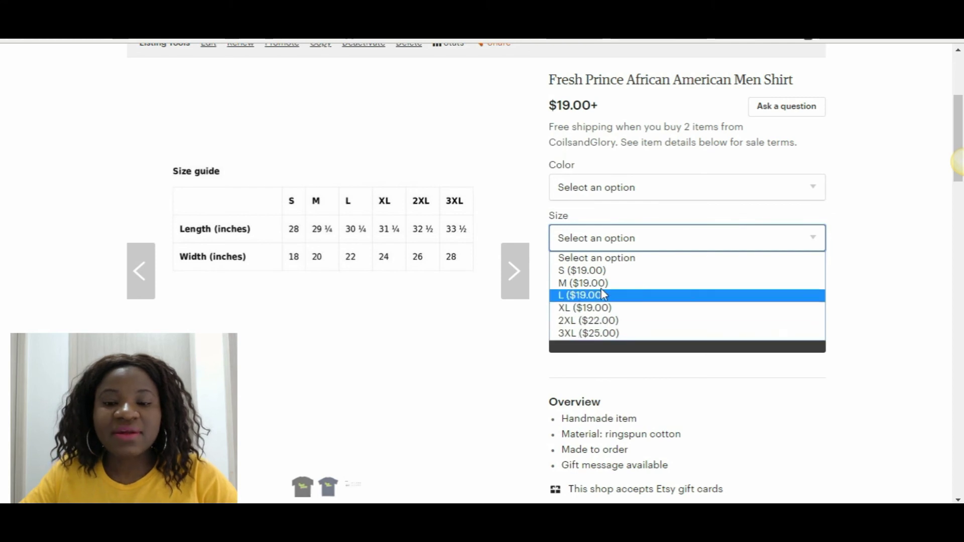
{"action": "left_click", "coordinate": [893, 267]}
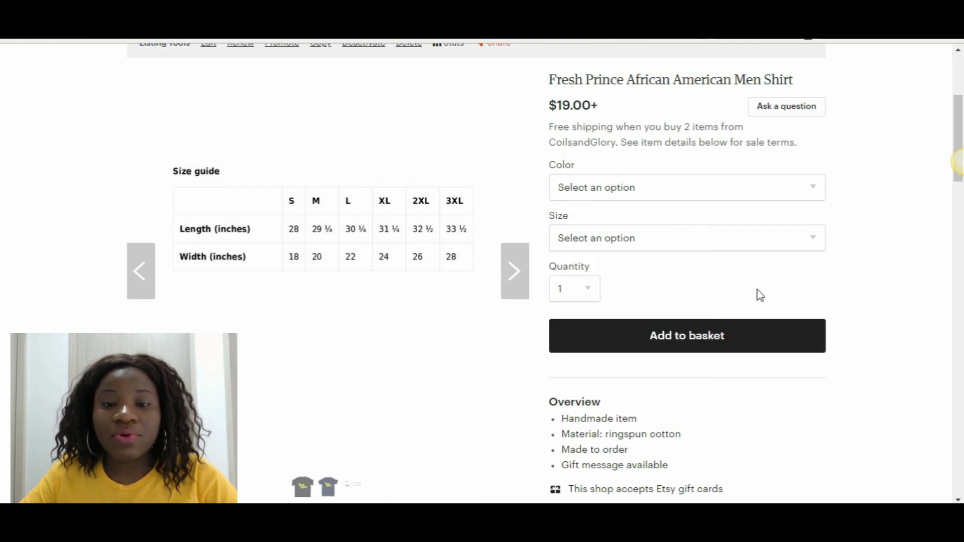
{"action": "scroll", "coordinate": [864, 390], "scroll_direction": "down", "scroll_amount": 7}
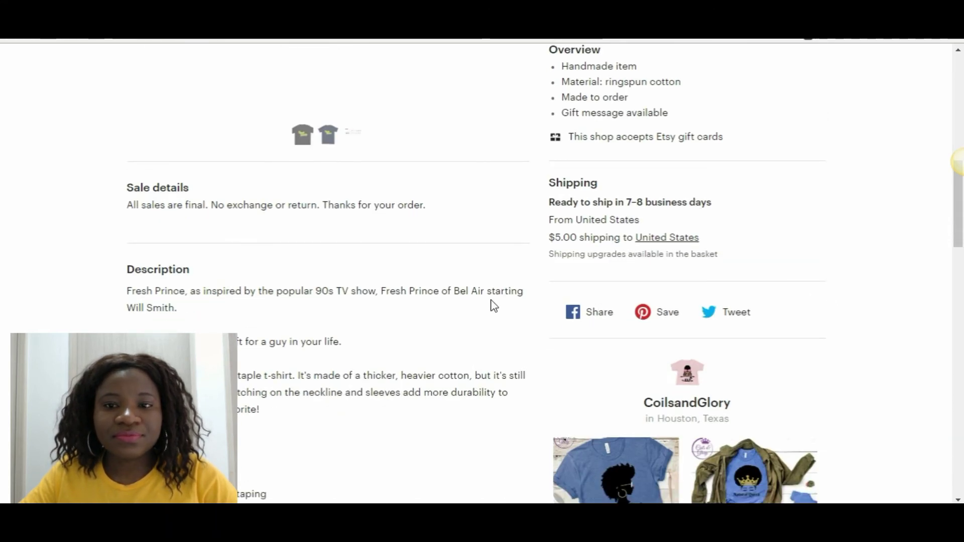
{"action": "scroll", "coordinate": [547, 311], "scroll_direction": "up", "scroll_amount": 8}
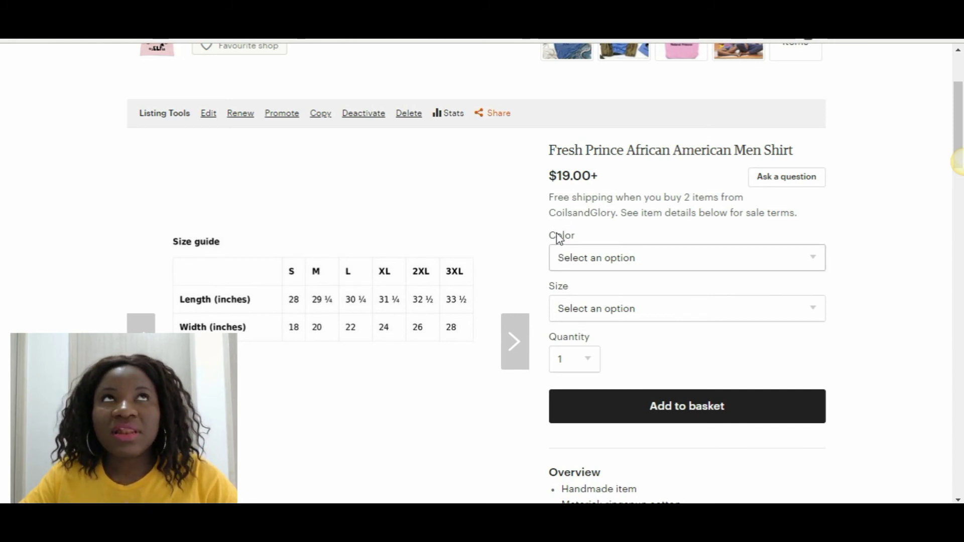
- Recheck the live listing's colour and size choices, and review its overview and shipping details again
{"action": "left_click", "coordinate": [688, 258]}
{"action": "key", "text": "Escape"}
{"action": "left_click", "coordinate": [786, 298]}
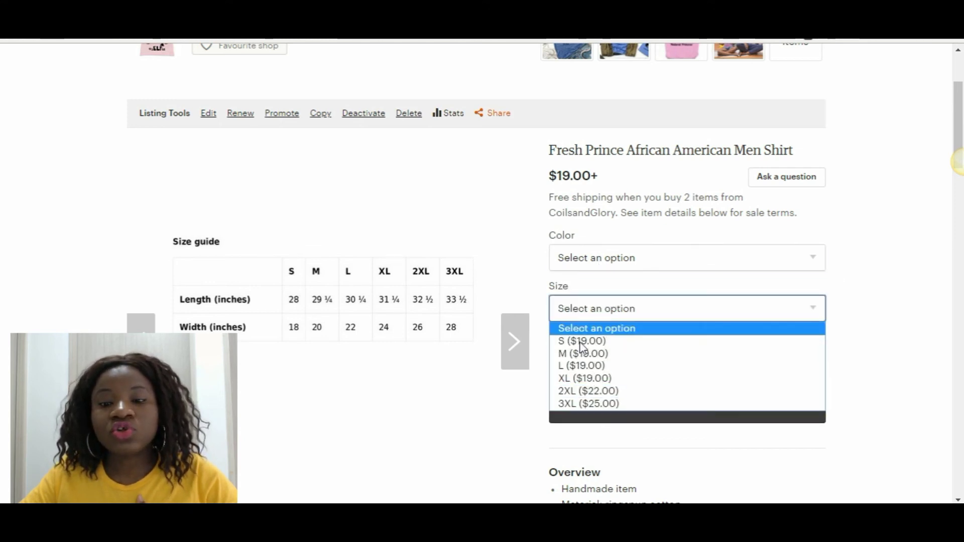
{"action": "left_click", "coordinate": [858, 314]}
{"action": "scroll", "coordinate": [457, 430], "scroll_direction": "down", "scroll_amount": 8}
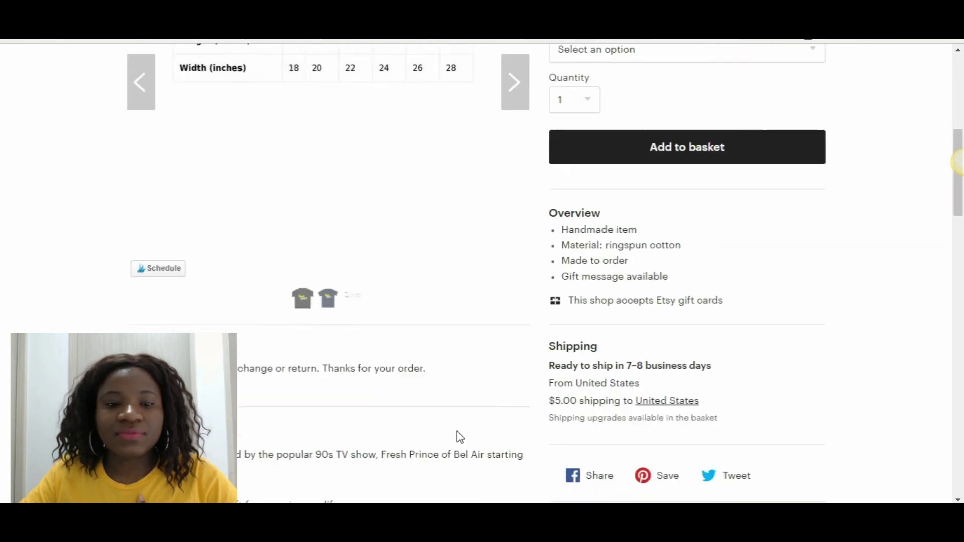
- Read the live listing's description and the shop reviews below it, and return to the listing's title and price
{"action": "scroll", "coordinate": [457, 427], "scroll_direction": "up", "scroll_amount": 5}
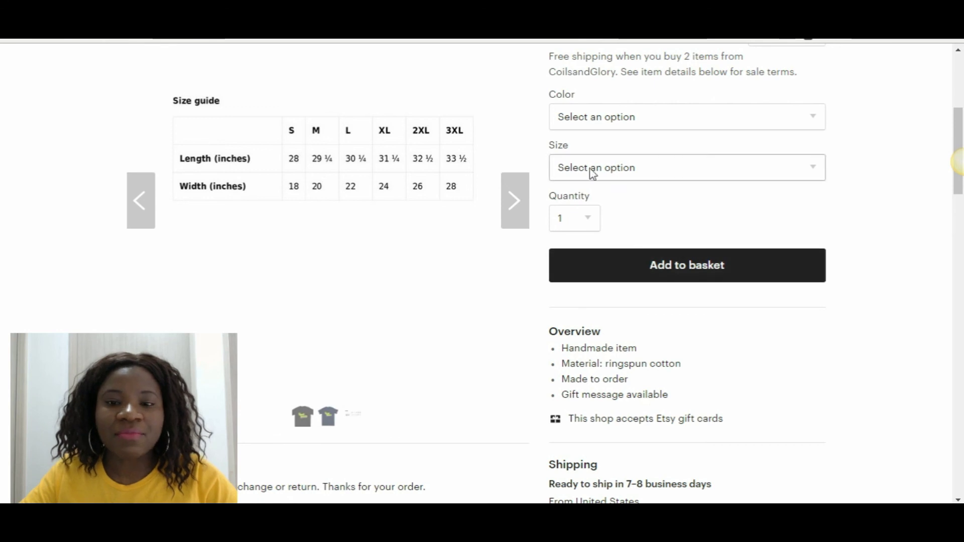
{"action": "scroll", "coordinate": [262, 385], "scroll_direction": "down", "scroll_amount": 7}
{"action": "scroll", "coordinate": [267, 393], "scroll_direction": "down", "scroll_amount": 3}
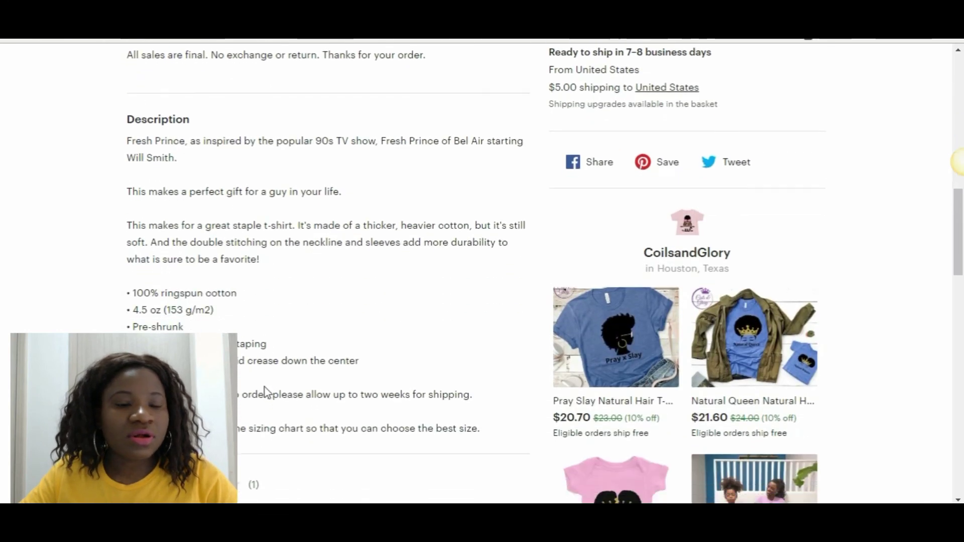
{"action": "scroll", "coordinate": [391, 302], "scroll_direction": "down", "scroll_amount": 2}
{"action": "scroll", "coordinate": [401, 322], "scroll_direction": "down", "scroll_amount": 3}
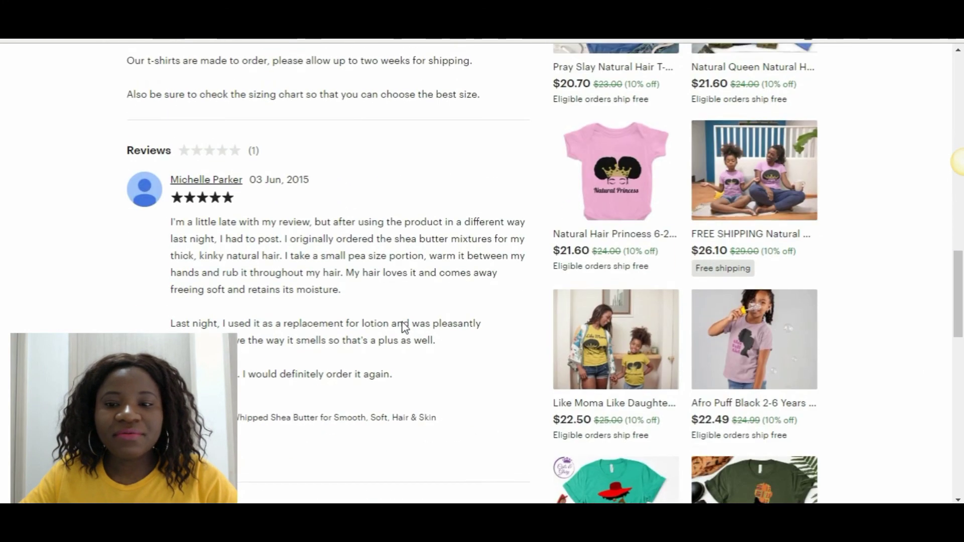
{"action": "scroll", "coordinate": [783, 302], "scroll_direction": "up", "scroll_amount": 10}
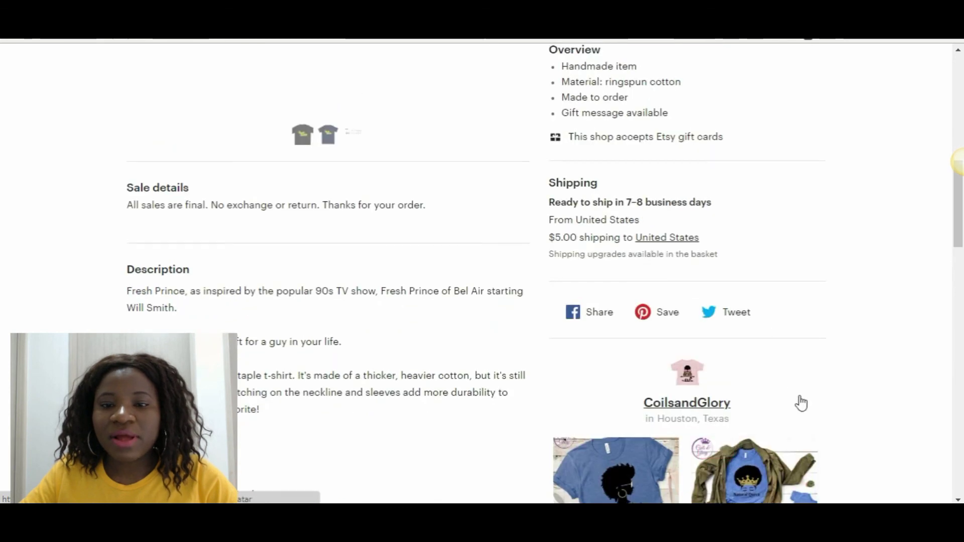
{"action": "scroll", "coordinate": [828, 417], "scroll_direction": "up", "scroll_amount": 11}
{"action": "scroll", "coordinate": [344, 289], "scroll_direction": "down", "scroll_amount": 3}
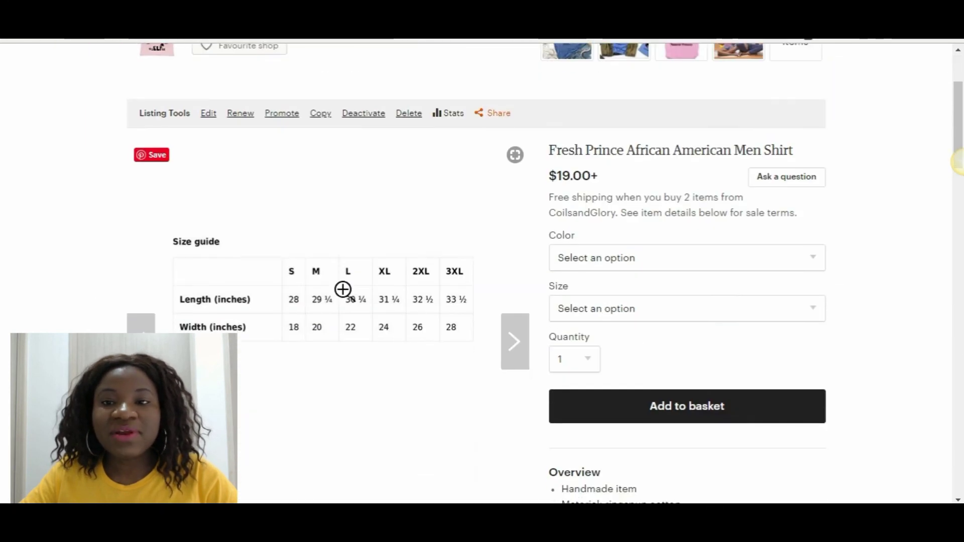
{"action": "scroll", "coordinate": [340, 290], "scroll_direction": "up", "scroll_amount": 3}
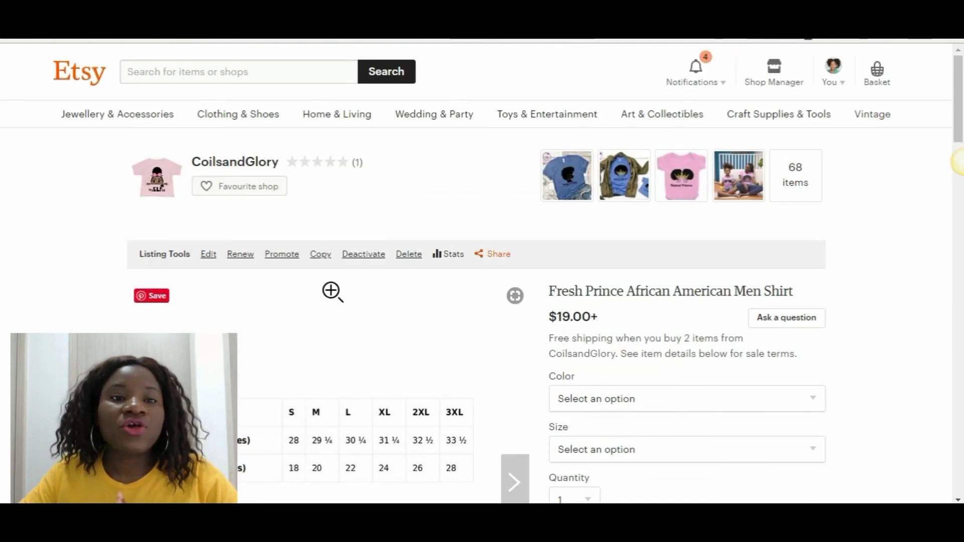